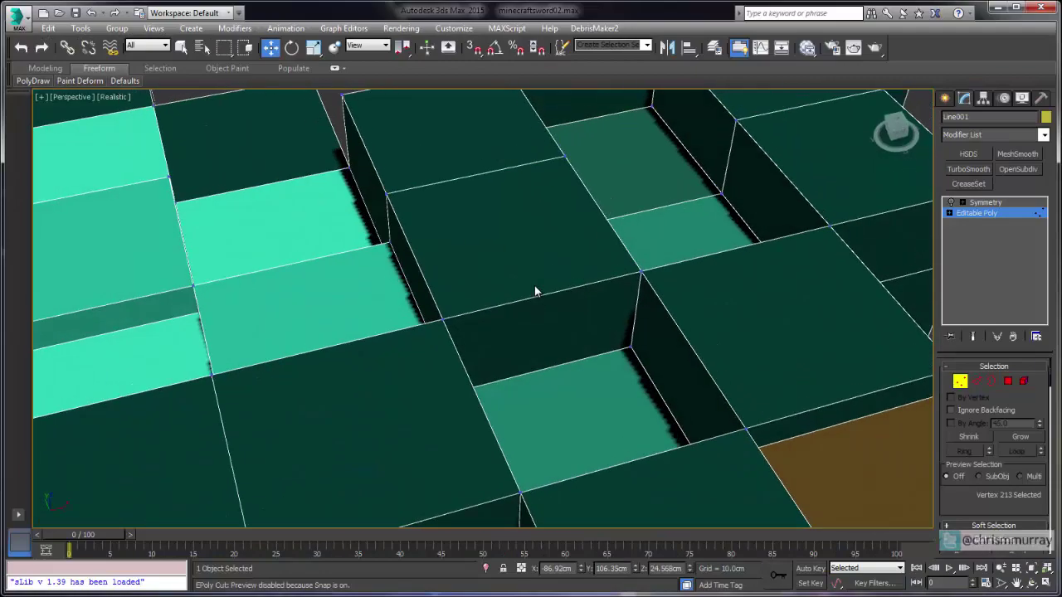
# Try moving the brown block's inner corner vertex horizontally away from the adjoining dark green guard blocks.
pyautogui.scroll(-3, 536, 292)
pyautogui.moveTo(535, 292); pyautogui.dragTo(328, 253, button='middle')
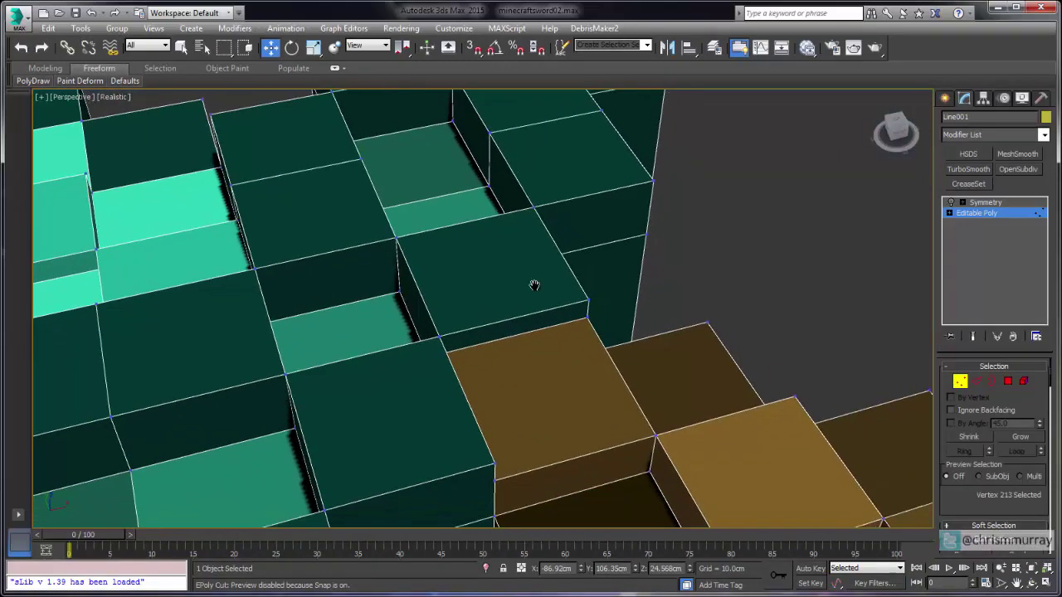
pyautogui.keyDown('alt'); pyautogui.moveTo(535, 293); pyautogui.dragTo(457, 251, button='middle'); pyautogui.keyUp('alt')
pyautogui.scroll(10, 535, 292)
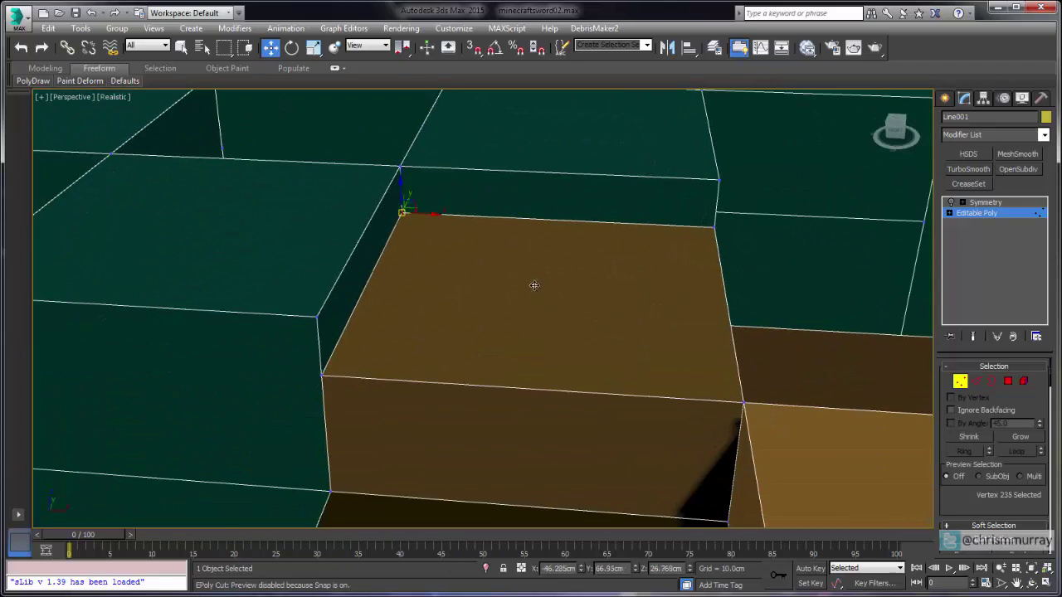
pyautogui.keyDown('alt'); pyautogui.moveTo(535, 292); pyautogui.dragTo(536, 292, button='middle'); pyautogui.keyUp('alt')
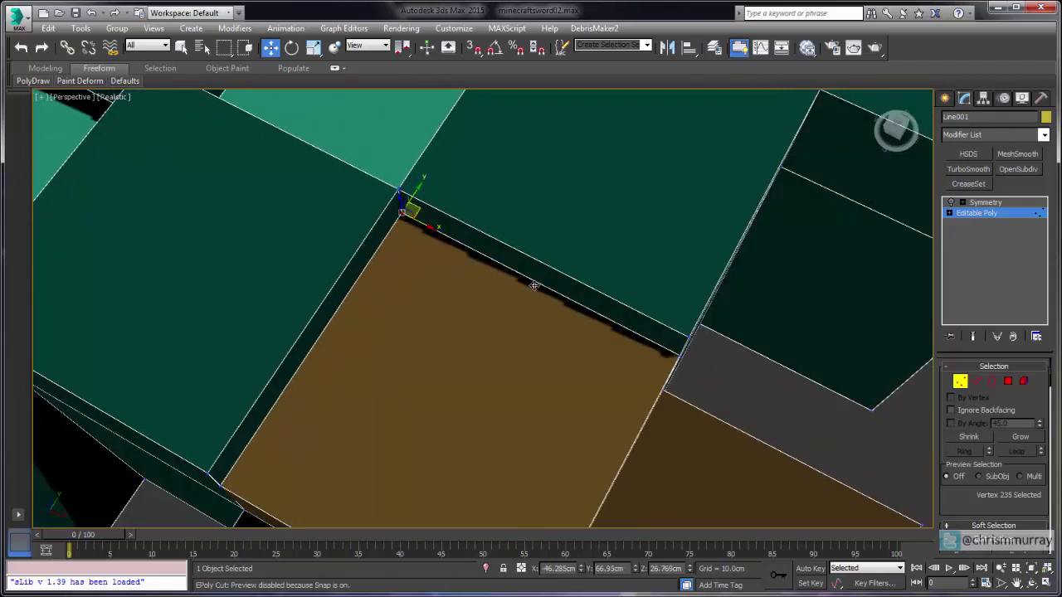
pyautogui.moveTo(401, 213); pyautogui.dragTo(406, 241)
pyautogui.rightClick(534, 285)
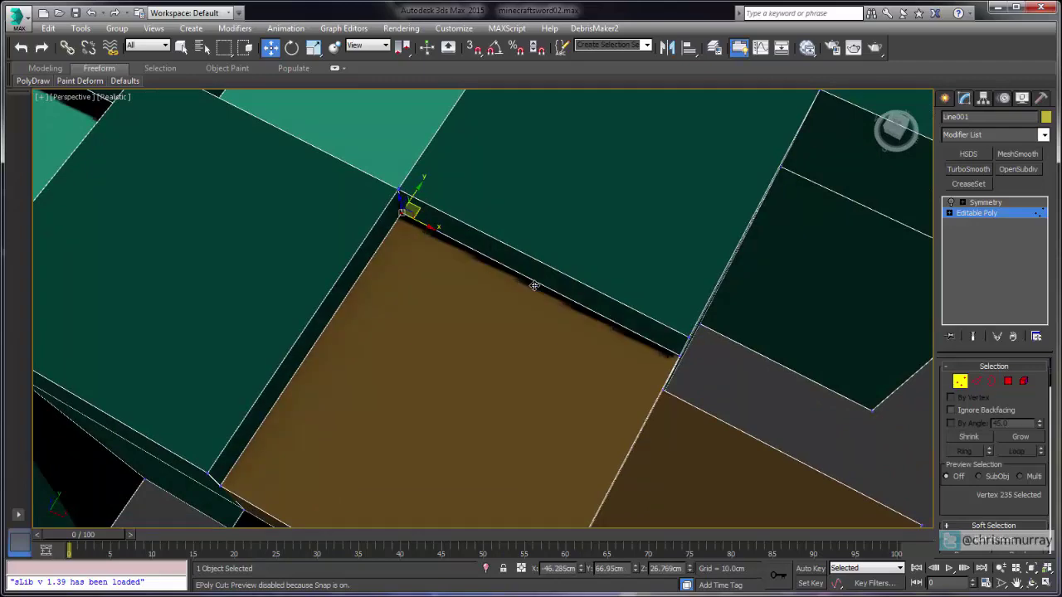
pyautogui.keyDown('alt'); pyautogui.moveTo(534, 285); pyautogui.dragTo(534, 286, button='middle'); pyautogui.keyUp('alt')
pyautogui.scroll(5, 534, 286)
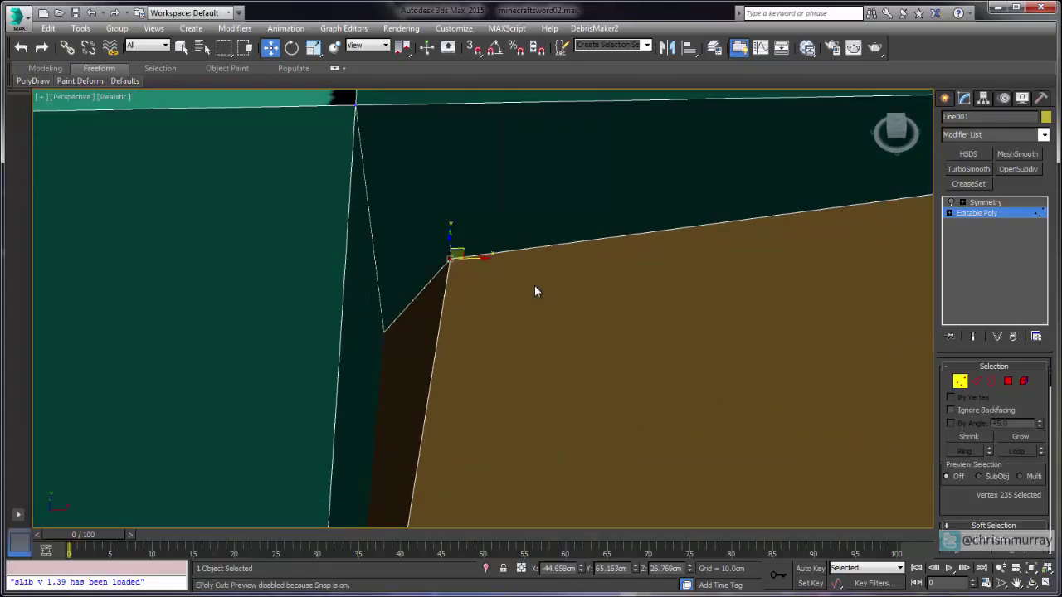
pyautogui.scroll(2, 536, 292)
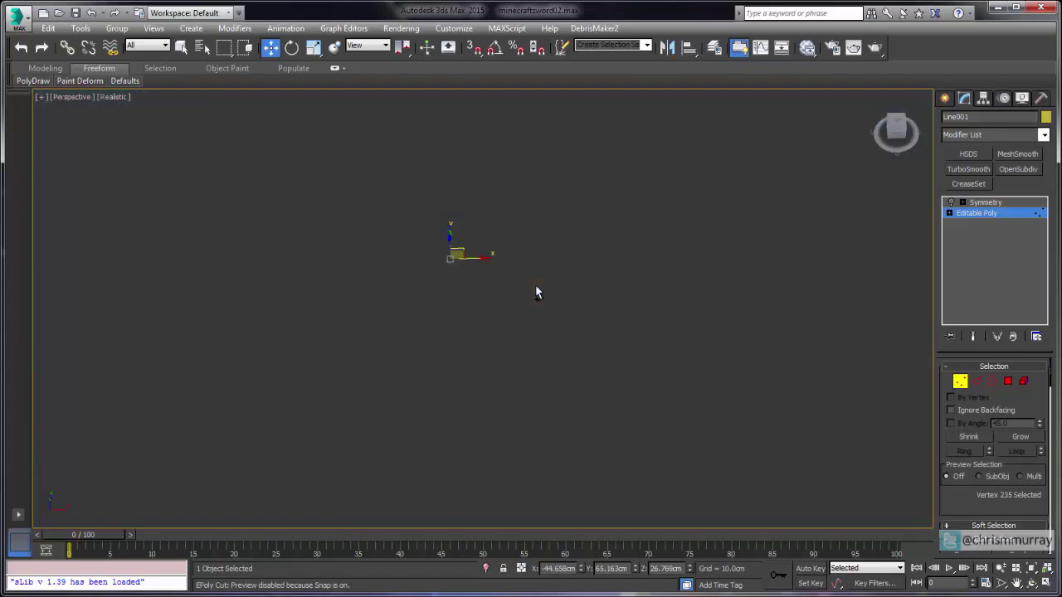
# Chamfer the vertical edge at the inner corner where the light green blade blocks meet.
pyautogui.scroll(-5, 536, 292)
pyautogui.keyDown('alt'); pyautogui.moveTo(536, 292); pyautogui.dragTo(535, 291, button='middle'); pyautogui.keyUp('alt')
pyautogui.scroll(-4, 534, 285)
pyautogui.scroll(-3, 535, 291)
pyautogui.moveTo(535, 292); pyautogui.dragTo(535, 287, button='middle')
pyautogui.scroll(4, 535, 287)
pyautogui.scroll(2, 535, 286)
pyautogui.scroll(2, 535, 287)
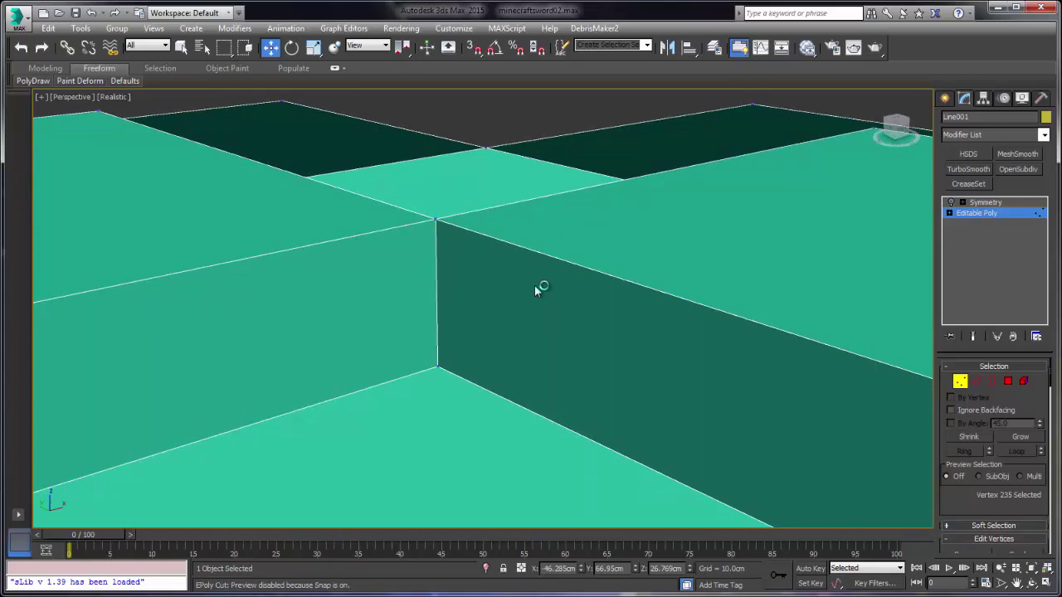
pyautogui.rightClick(535, 291)
pyautogui.click(461, 256)
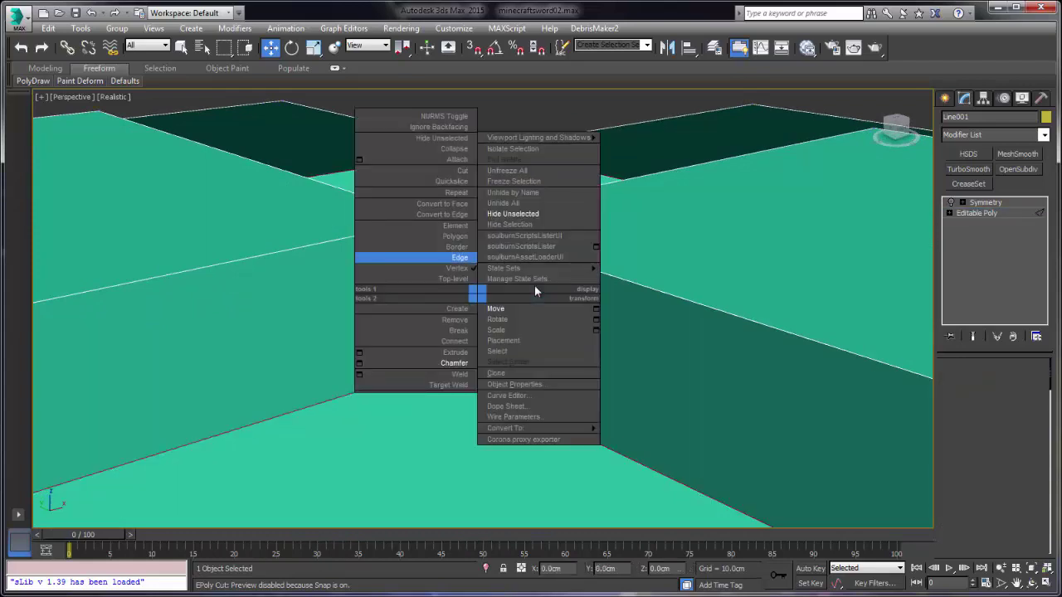
pyautogui.click(436, 291)
pyautogui.keyDown('alt'); pyautogui.moveTo(535, 291); pyautogui.dragTo(534, 284, button='middle'); pyautogui.keyUp('alt')
pyautogui.rightClick(536, 288)
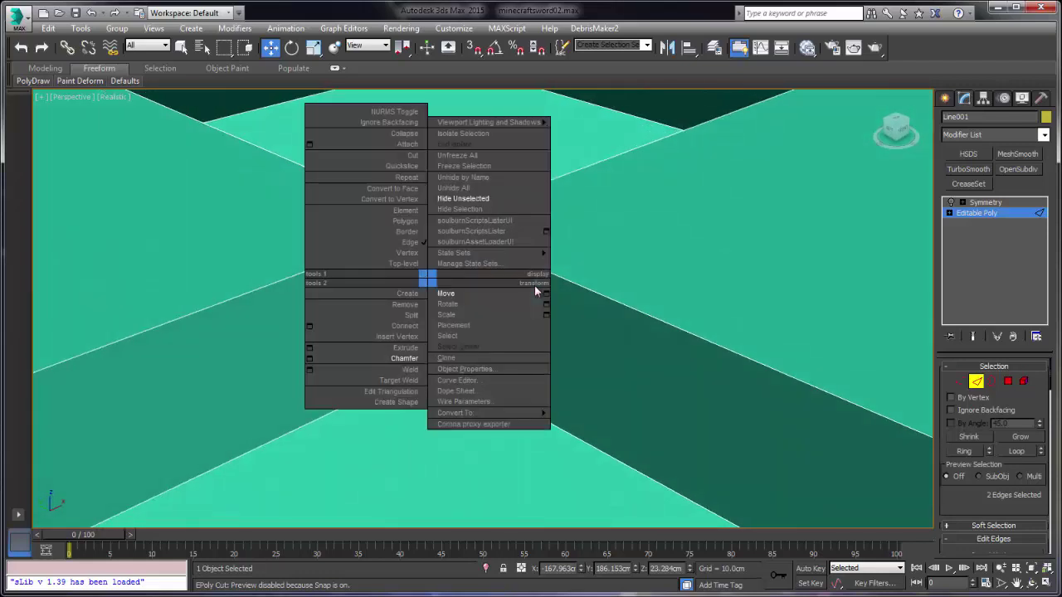
pyautogui.click(404, 359)
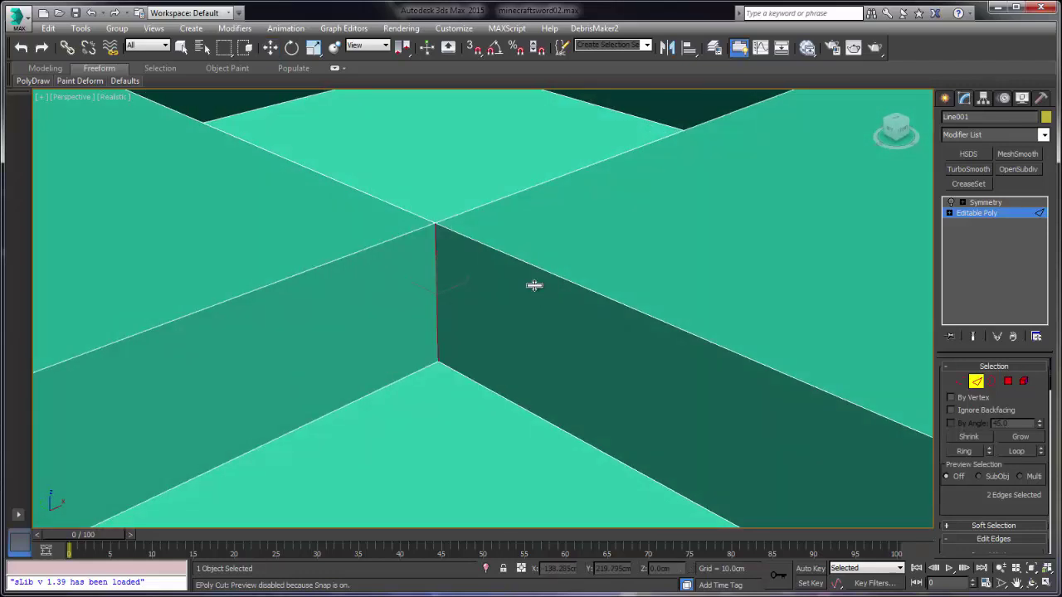
pyautogui.moveTo(534, 285); pyautogui.dragTo(534, 286)
pyautogui.keyDown('alt'); pyautogui.moveTo(536, 288); pyautogui.dragTo(534, 286, button='middle'); pyautogui.keyUp('alt')
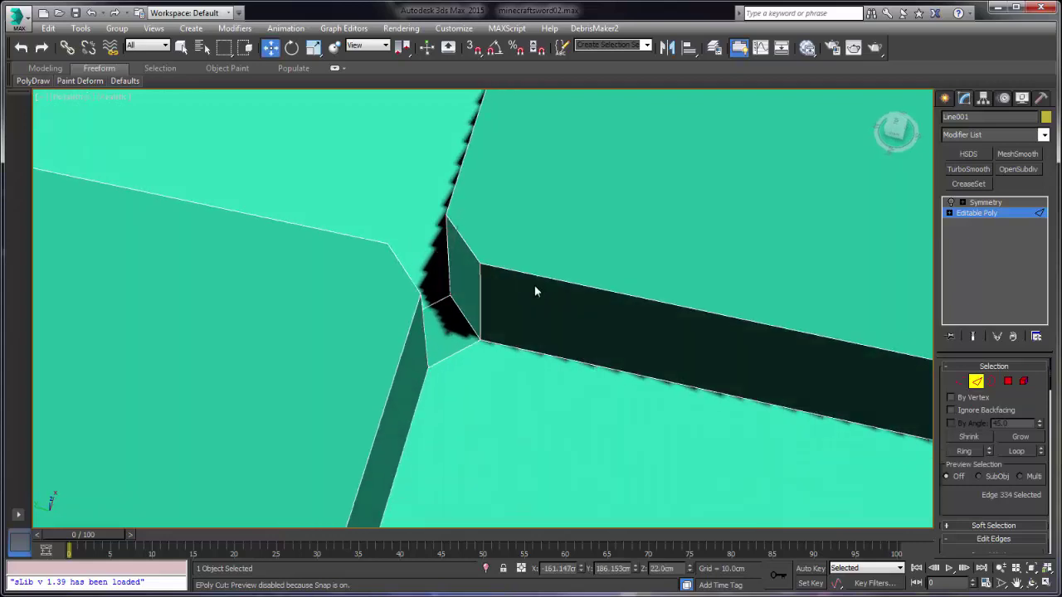
# Delete the two vertical chamfer polygons and the small floor polygon between them at the blade corner.
pyautogui.rightClick(456, 292)
pyautogui.click(435, 237)
pyautogui.click(465, 282)
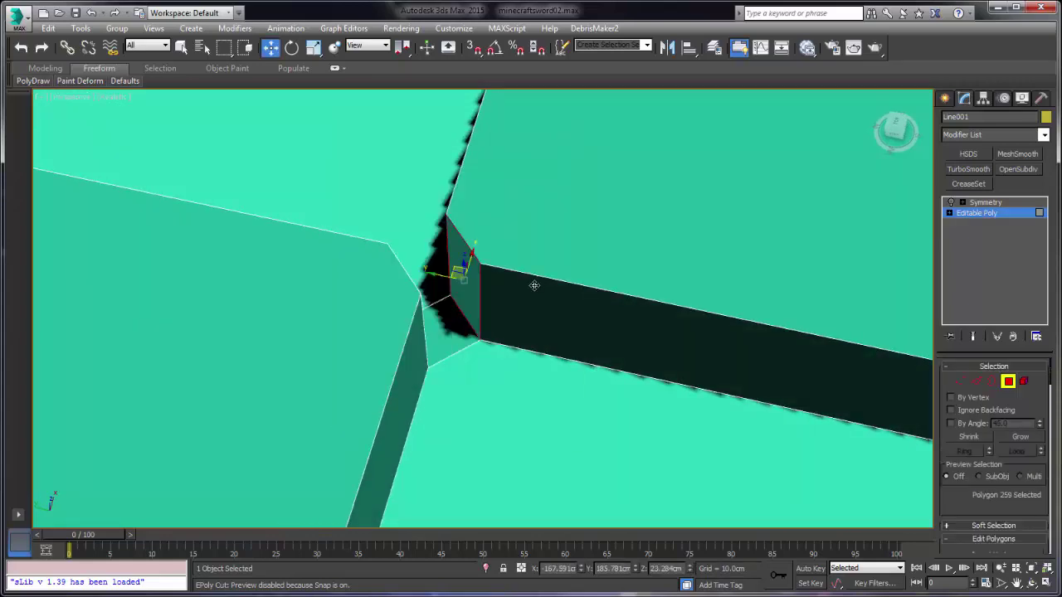
pyautogui.keyDown('ctrl'); pyautogui.click(448, 331); pyautogui.keyUp('ctrl')
pyautogui.keyDown('alt'); pyautogui.moveTo(534, 286); pyautogui.dragTo(534, 287, button='middle'); pyautogui.keyUp('alt')
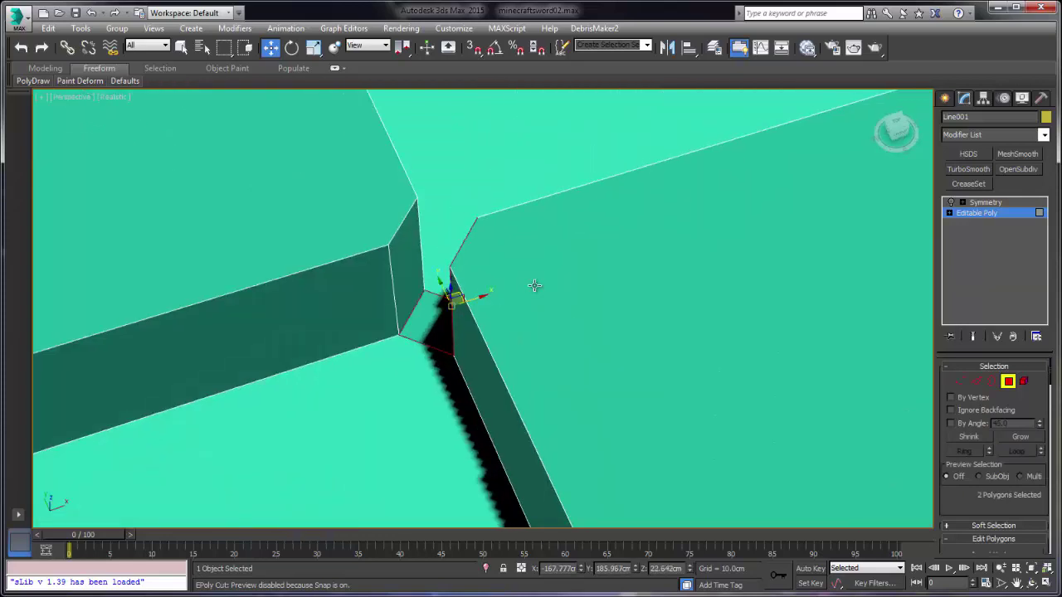
pyautogui.keyDown('ctrl'); pyautogui.click(407, 269); pyautogui.keyUp('ctrl')
pyautogui.press('Delete')
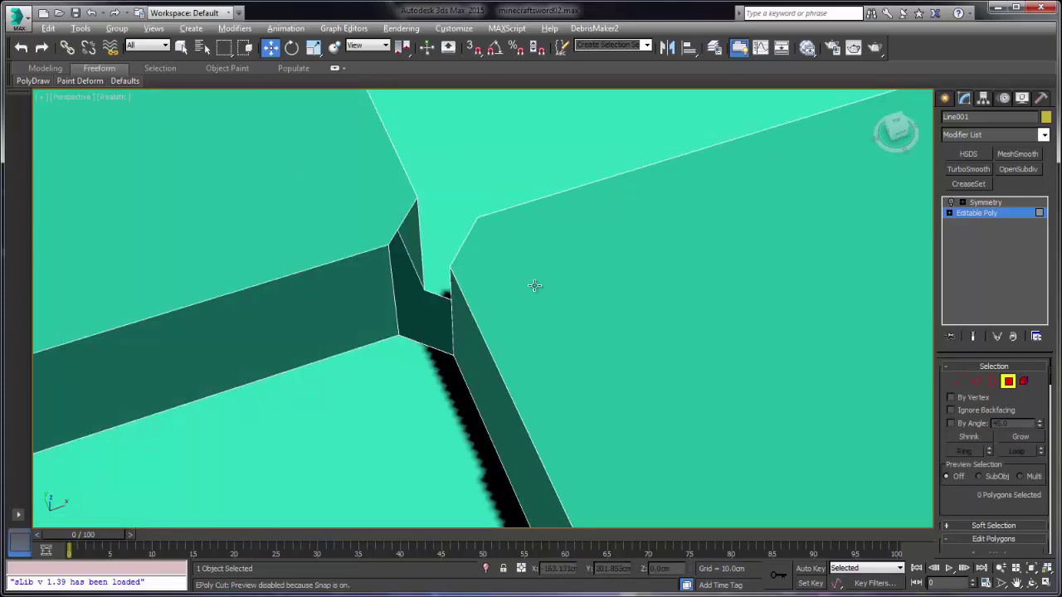
# Bridge the open edges at the chamfered blade corner to fill the gap with a vertical face and a top face.
pyautogui.keyDown('alt'); pyautogui.moveTo(534, 285); pyautogui.dragTo(534, 285, button='middle'); pyautogui.keyUp('alt')
pyautogui.hotkey('shift', 'z')
pyautogui.click(349, 303)
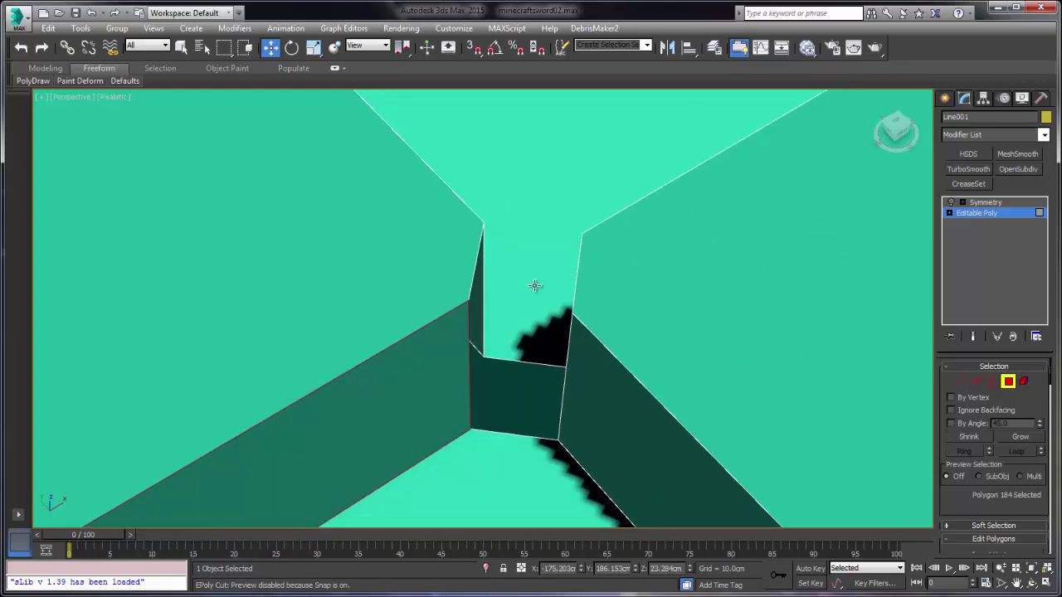
pyautogui.rightClick(534, 286)
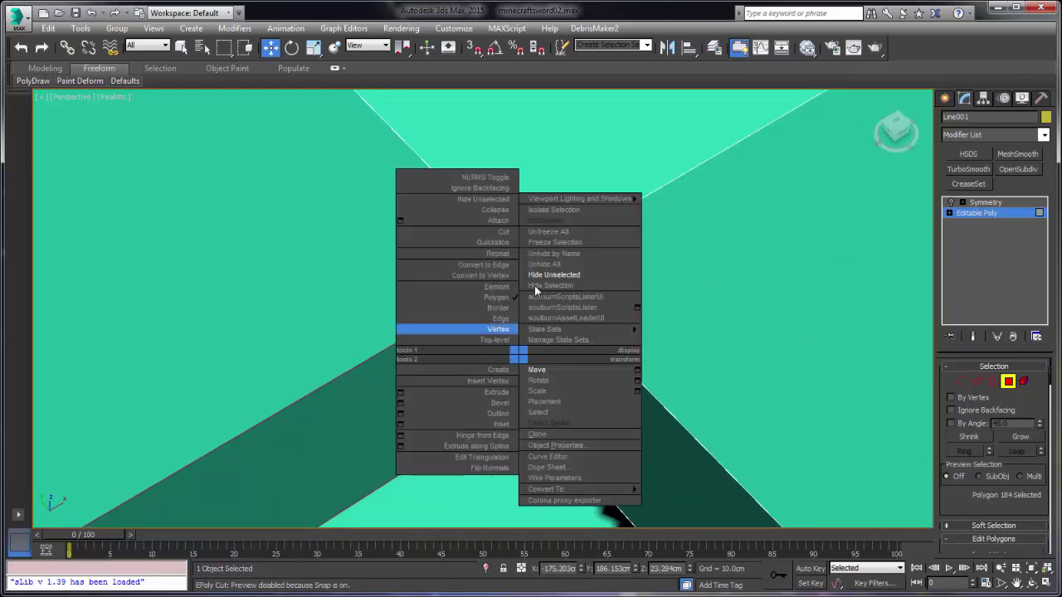
pyautogui.click(500, 319)
pyautogui.rightClick(534, 285)
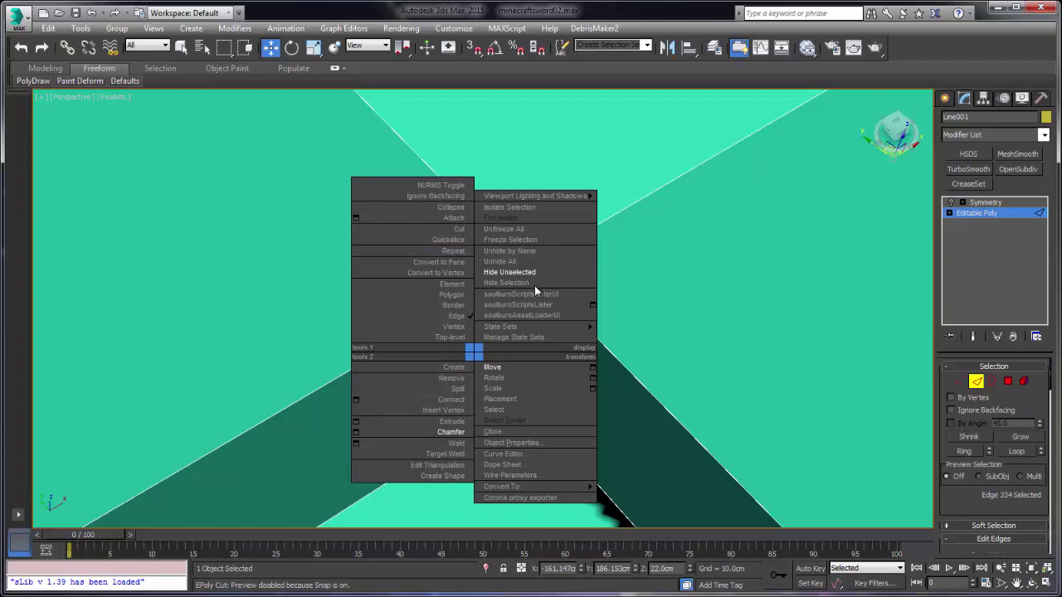
pyautogui.click(954, 498)
pyautogui.moveTo(954, 497); pyautogui.dragTo(954, 301)
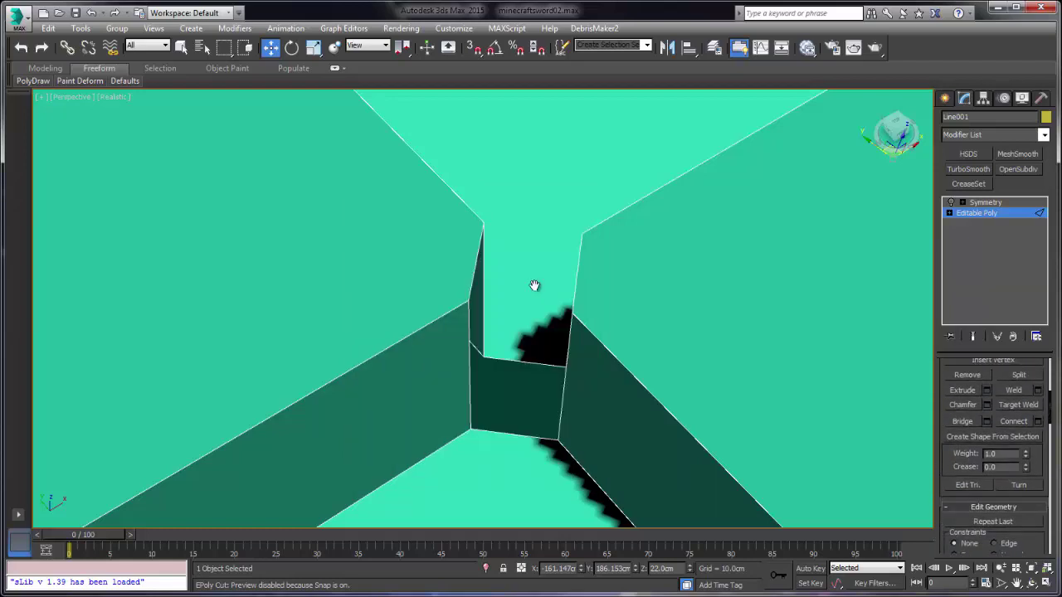
pyautogui.click(963, 421)
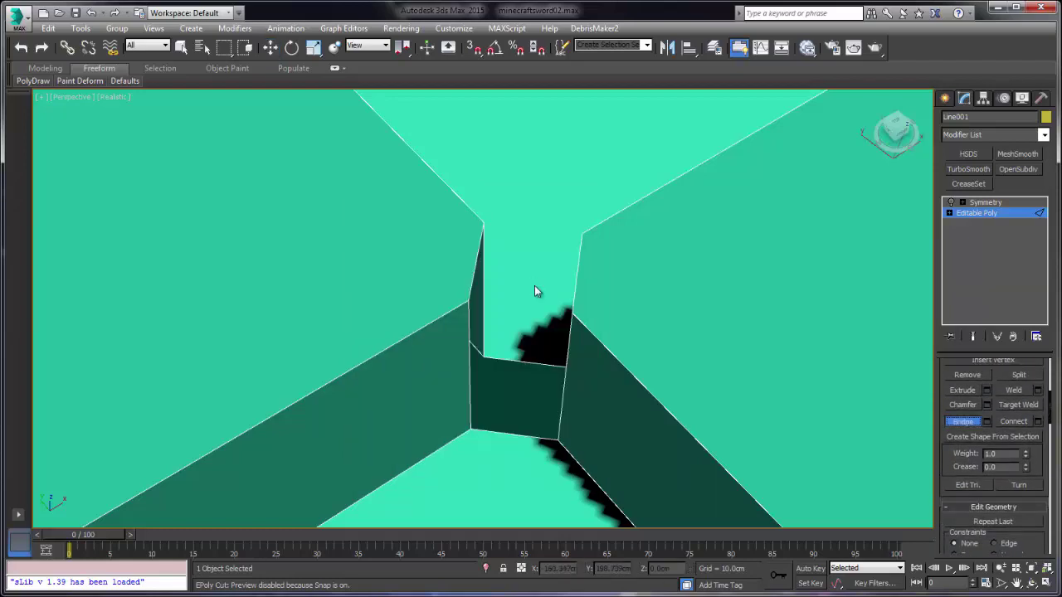
pyautogui.click(562, 388)
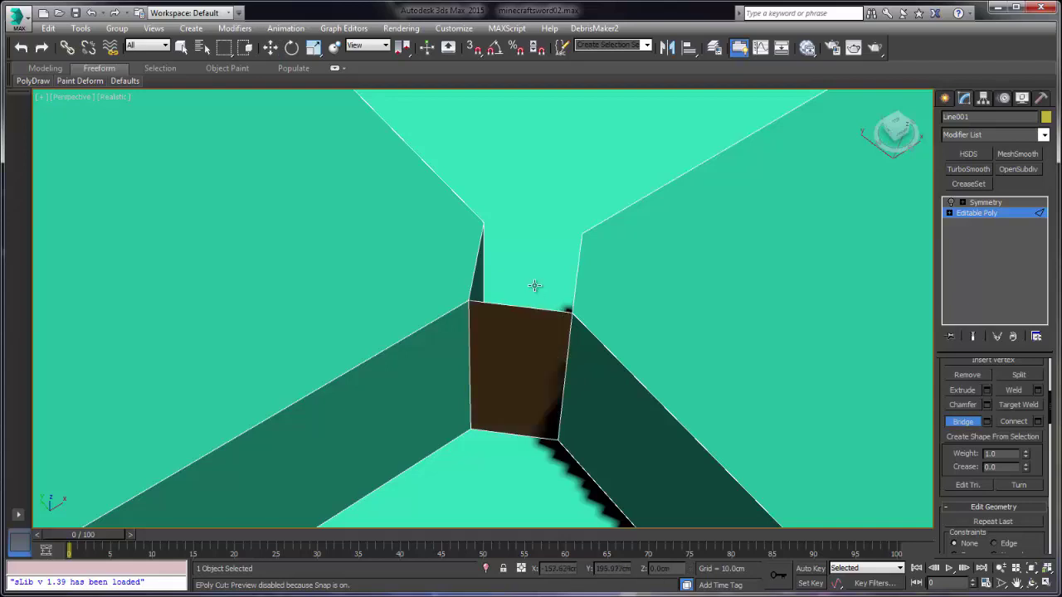
pyautogui.click(572, 286)
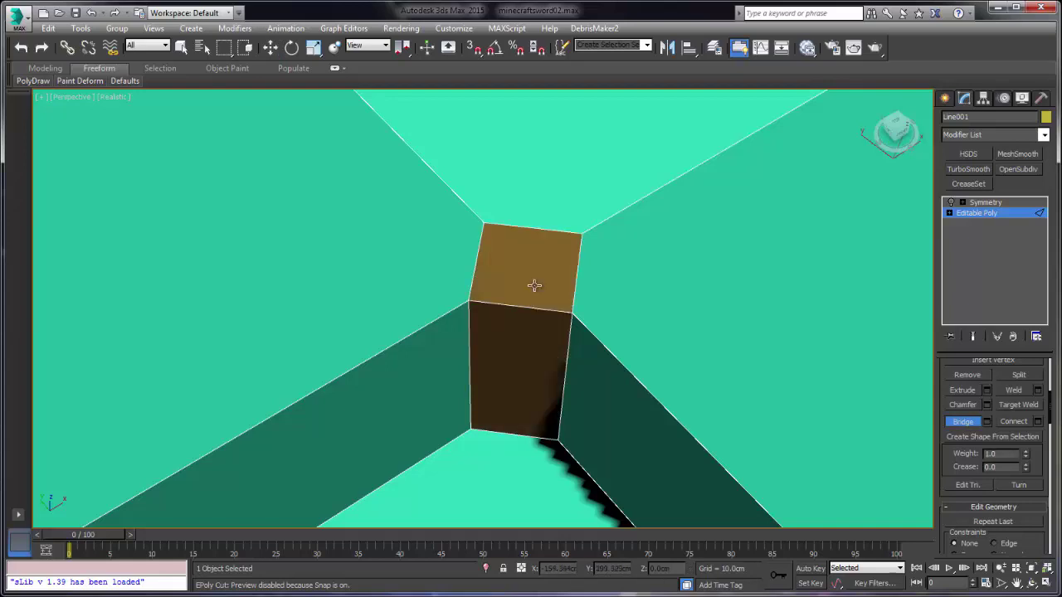
pyautogui.keyDown('alt'); pyautogui.moveTo(573, 286); pyautogui.dragTo(535, 285, button='middle'); pyautogui.keyUp('alt')
pyautogui.scroll(2, 534, 285)
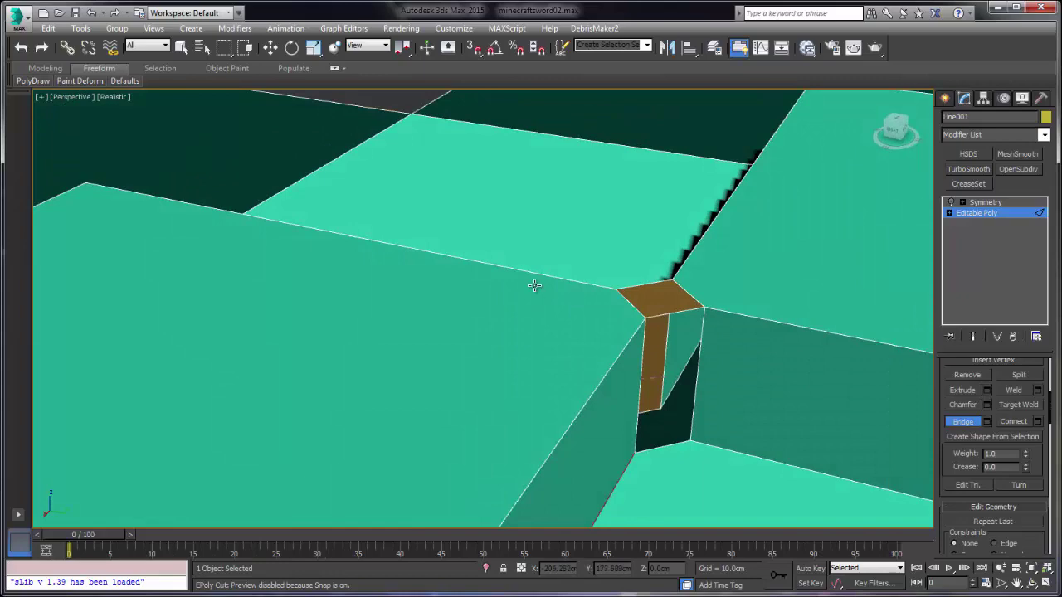
# Undo the trial edits at the blade corner.
pyautogui.hotkey('ctrl', 'z')
pyautogui.keyDown('alt'); pyautogui.moveTo(535, 291); pyautogui.dragTo(535, 292, button='middle'); pyautogui.keyUp('alt')
pyautogui.scroll(-2, 536, 291)
pyautogui.scroll(4, 535, 291)
pyautogui.scroll(3, 534, 286)
pyautogui.scroll(3, 534, 285)
pyautogui.scroll(3, 534, 285)
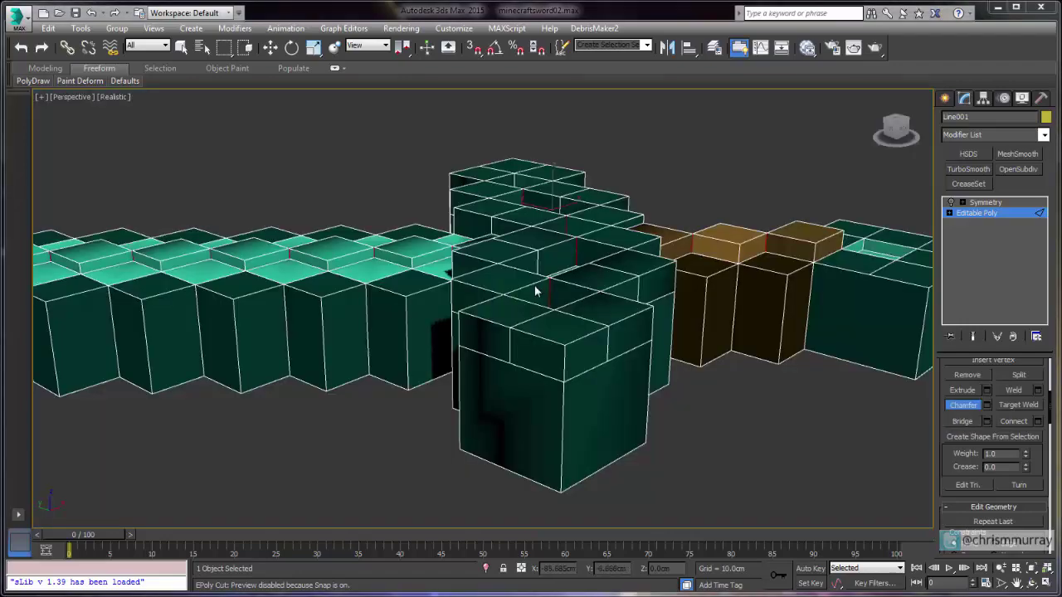
# Chamfer all the selected vertical inner corner edges of the sword by a small amount.
pyautogui.keyDown('alt'); pyautogui.moveTo(534, 286); pyautogui.dragTo(534, 285, button='middle'); pyautogui.keyUp('alt')
pyautogui.keyDown('alt'); pyautogui.moveTo(534, 285); pyautogui.dragTo(536, 289, button='middle'); pyautogui.keyUp('alt')
pyautogui.press('F3')
pyautogui.press('F3')
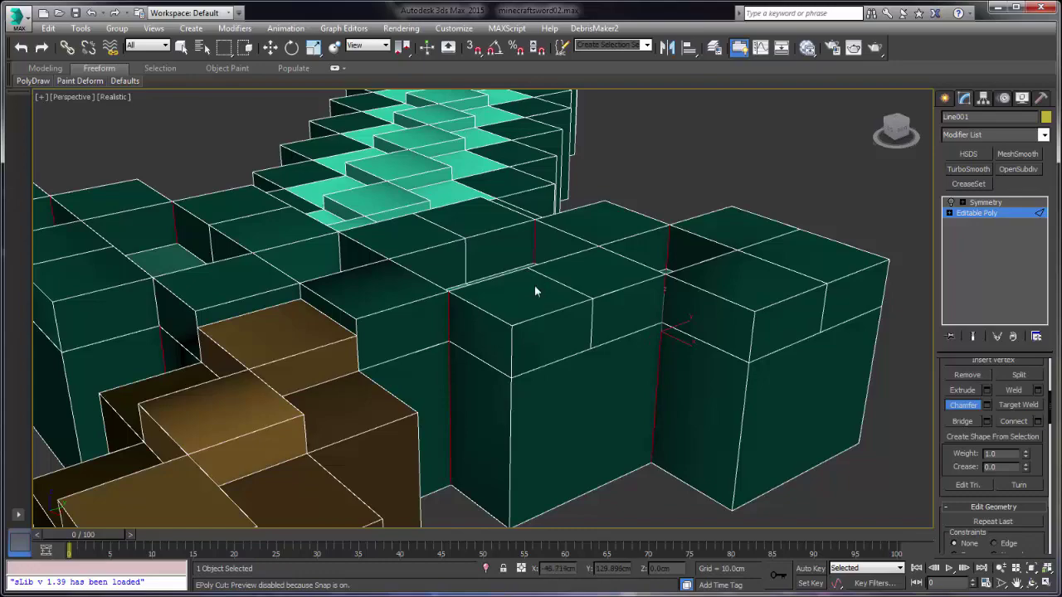
pyautogui.keyDown('alt'); pyautogui.moveTo(536, 291); pyautogui.dragTo(536, 292, button='middle'); pyautogui.keyUp('alt')
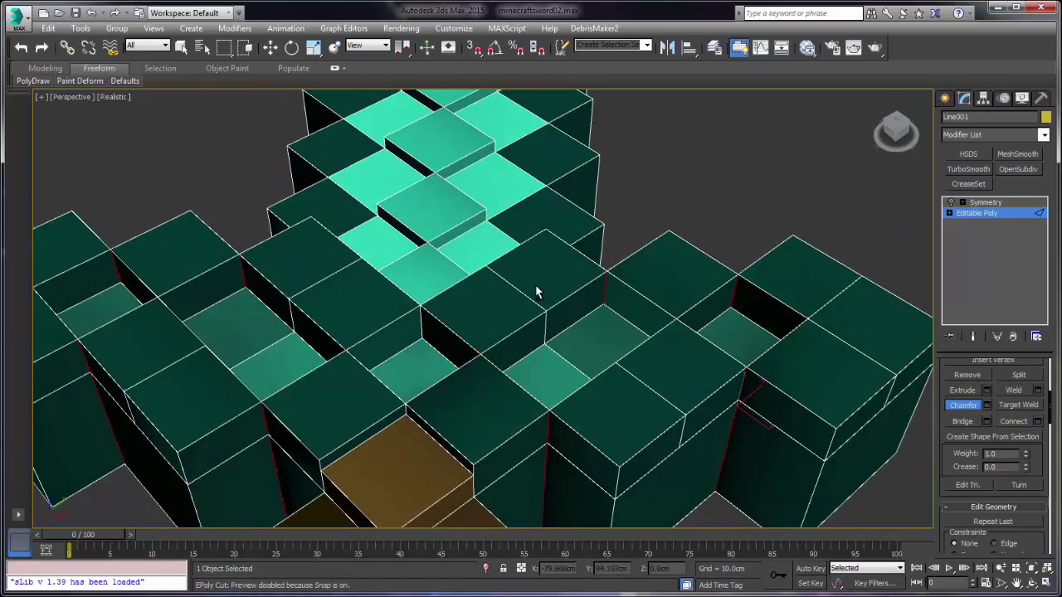
pyautogui.keyDown('alt'); pyautogui.moveTo(536, 292); pyautogui.dragTo(535, 284, button='middle'); pyautogui.keyUp('alt')
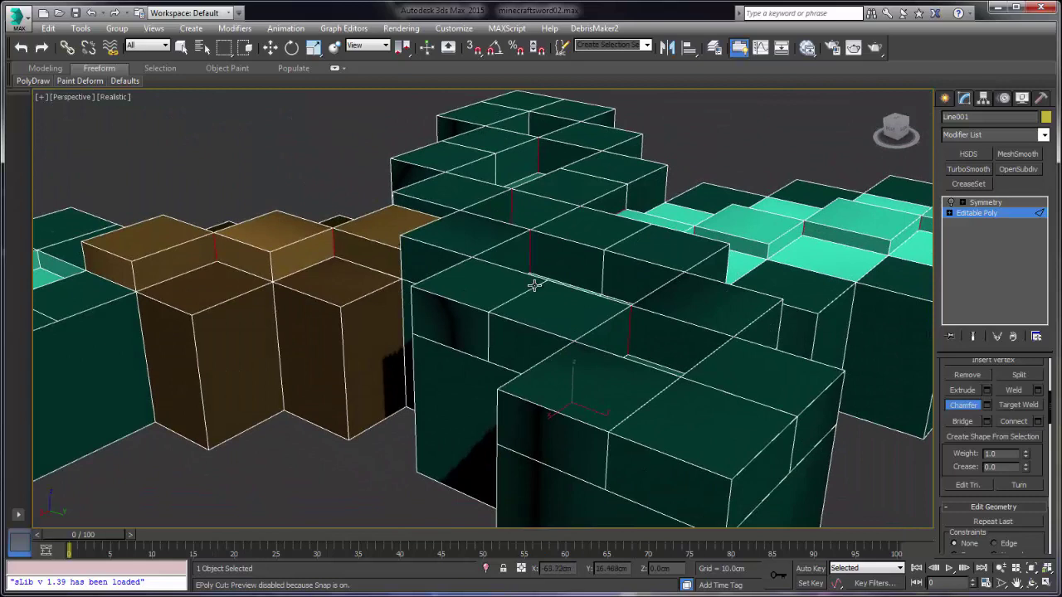
pyautogui.rightClick(326, 248)
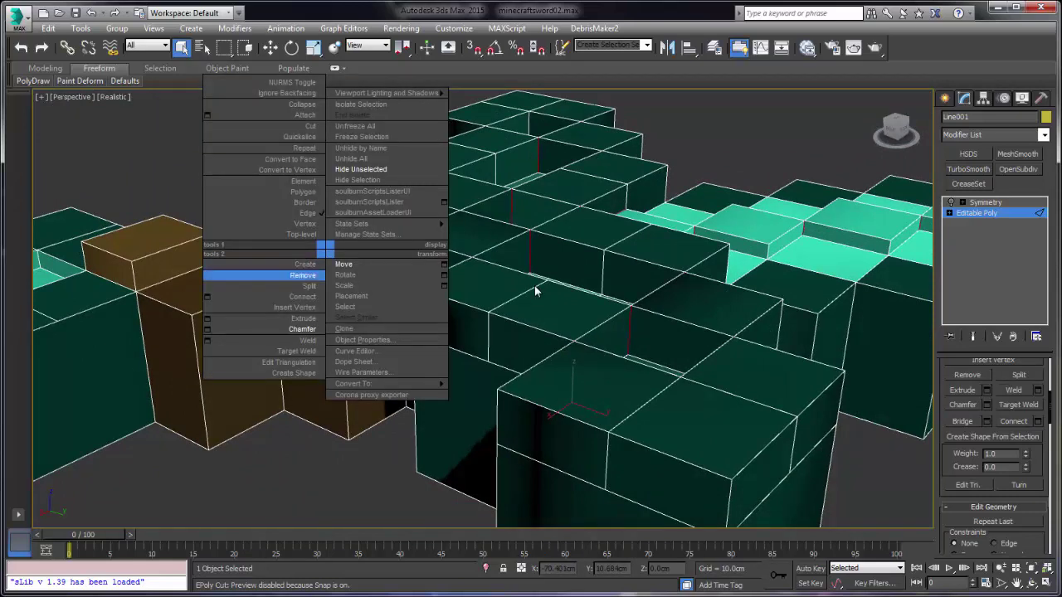
pyautogui.click(300, 329)
pyautogui.moveTo(535, 285); pyautogui.dragTo(534, 285)
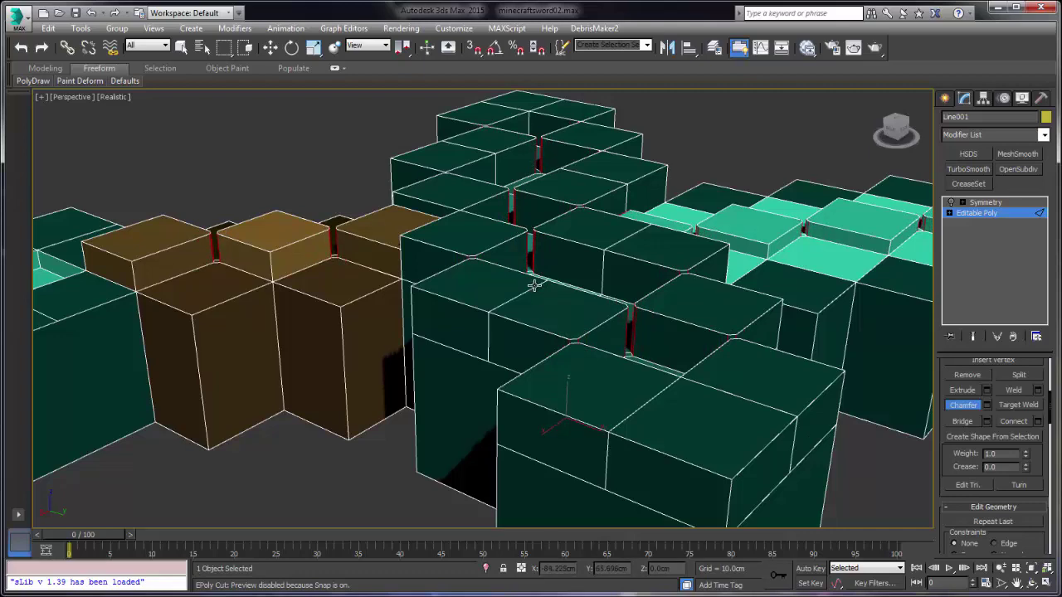
# Delete the thin chamfer polygons in the corner gaps between the blocks around the sword guard.
pyautogui.moveTo(535, 285); pyautogui.dragTo(535, 287, button='middle')
pyautogui.scroll(4, 535, 285)
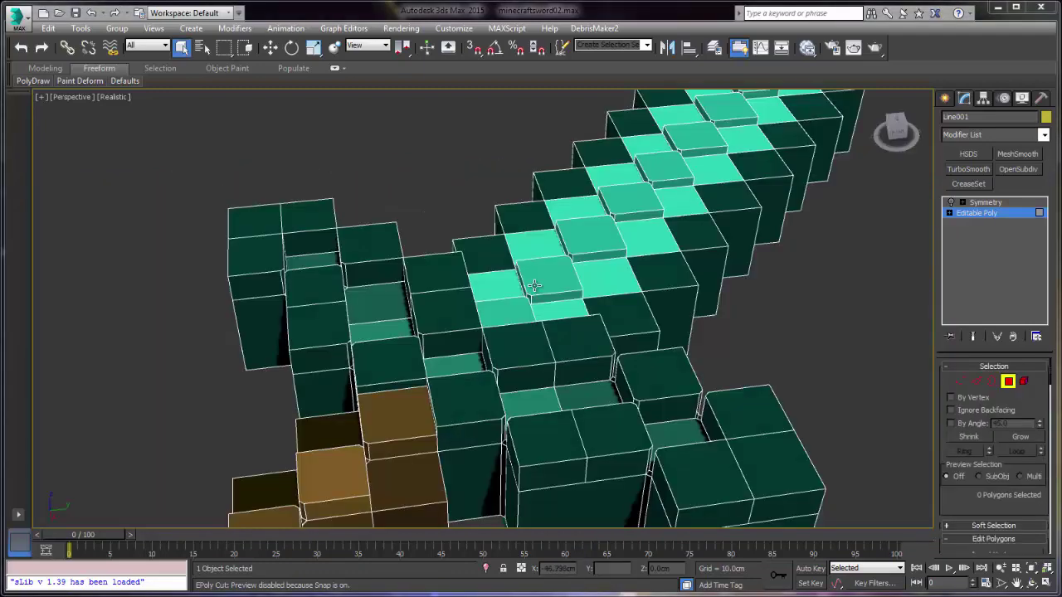
pyautogui.keyDown('alt'); pyautogui.moveTo(535, 285); pyautogui.dragTo(534, 286, button='middle'); pyautogui.keyUp('alt')
pyautogui.scroll(5, 534, 286)
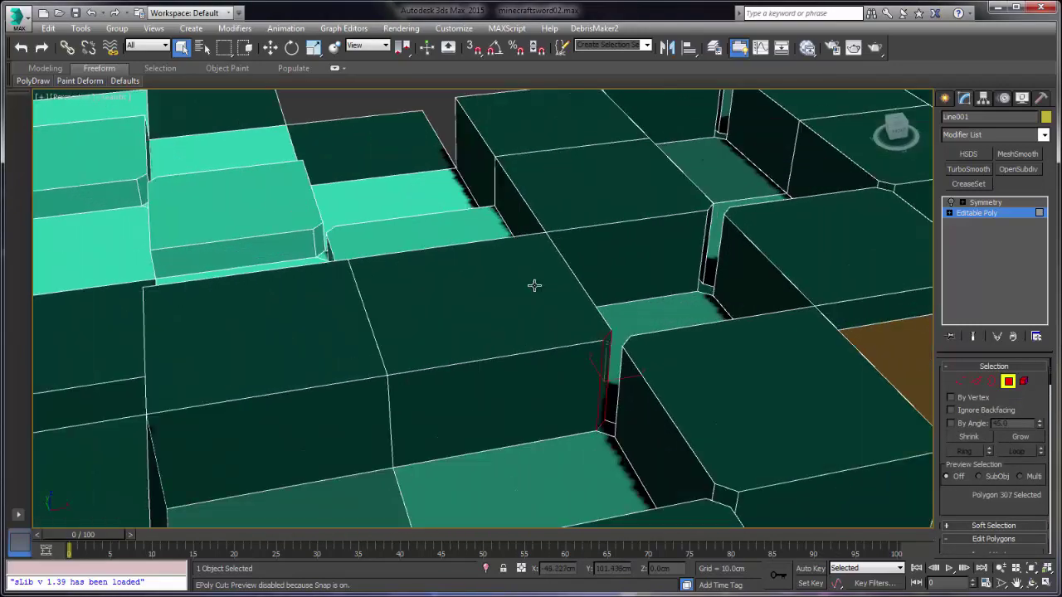
pyautogui.press('Delete')
pyautogui.keyDown('alt'); pyautogui.moveTo(535, 285); pyautogui.dragTo(535, 286, button='middle'); pyautogui.keyUp('alt')
pyautogui.click(621, 311)
pyautogui.press('Delete')
pyautogui.click(628, 344)
pyautogui.scroll(4, 534, 285)
pyautogui.press('Delete')
pyautogui.click(253, 336)
pyautogui.keyDown('alt'); pyautogui.moveTo(534, 285); pyautogui.dragTo(534, 285, button='middle'); pyautogui.keyUp('alt')
pyautogui.press('Delete')
pyautogui.click(307, 423)
pyautogui.press('Delete')
pyautogui.click(314, 448)
pyautogui.press('Delete')
pyautogui.scroll(5, 534, 285)
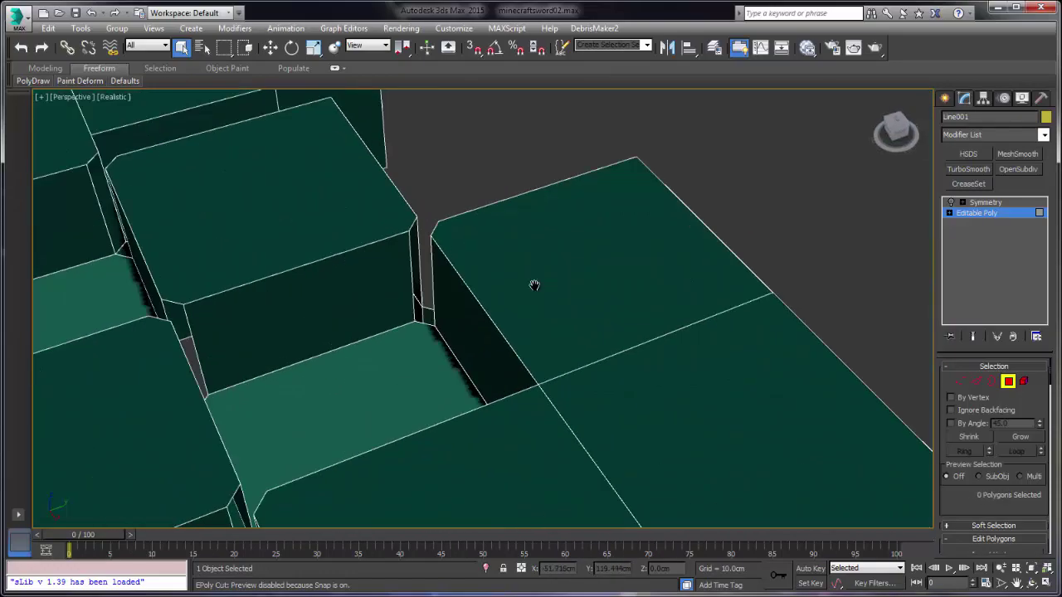
# Bridge the open vertical edges of the corner gap between the two neighbouring dark green blocks.
pyautogui.rightClick(535, 287)
pyautogui.scroll(-5, 992, 456)
pyautogui.scroll(2, 992, 457)
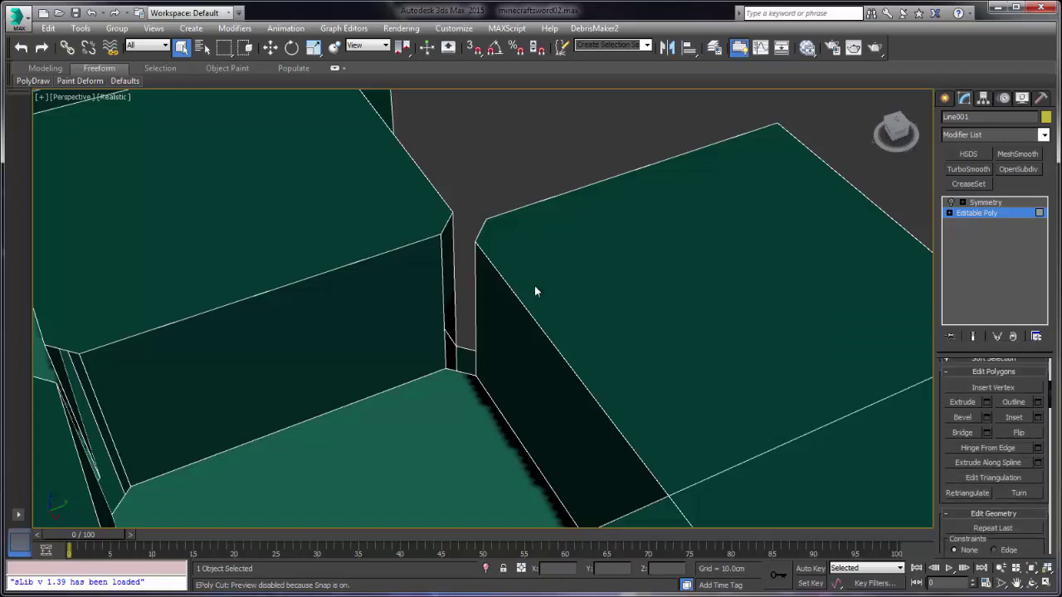
pyautogui.press('2')
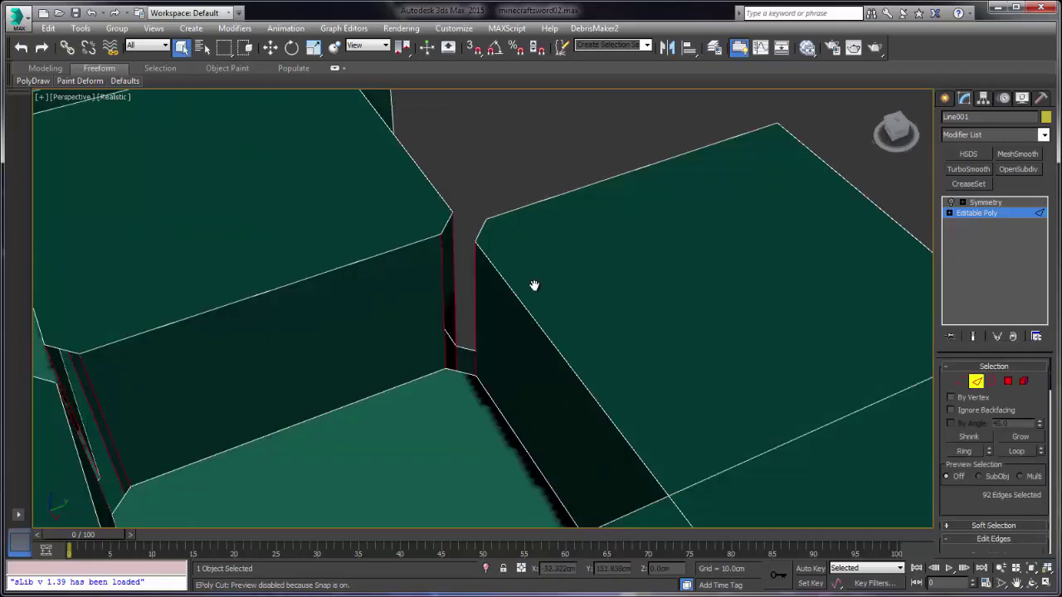
pyautogui.click(535, 291)
pyautogui.hotkey('alt', 'b')
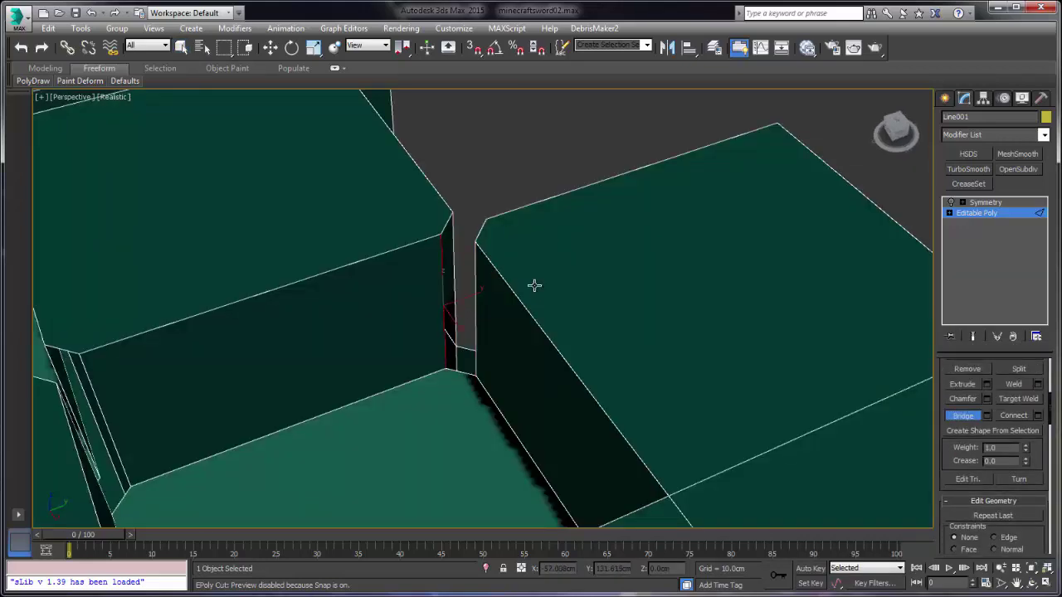
pyautogui.hotkey('alt', 'l')
# Bridge the open edges on the remaining sides of the dark green blocks' corner gap.
pyautogui.keyDown('alt'); pyautogui.moveTo(536, 291); pyautogui.dragTo(536, 291, button='middle'); pyautogui.keyUp('alt')
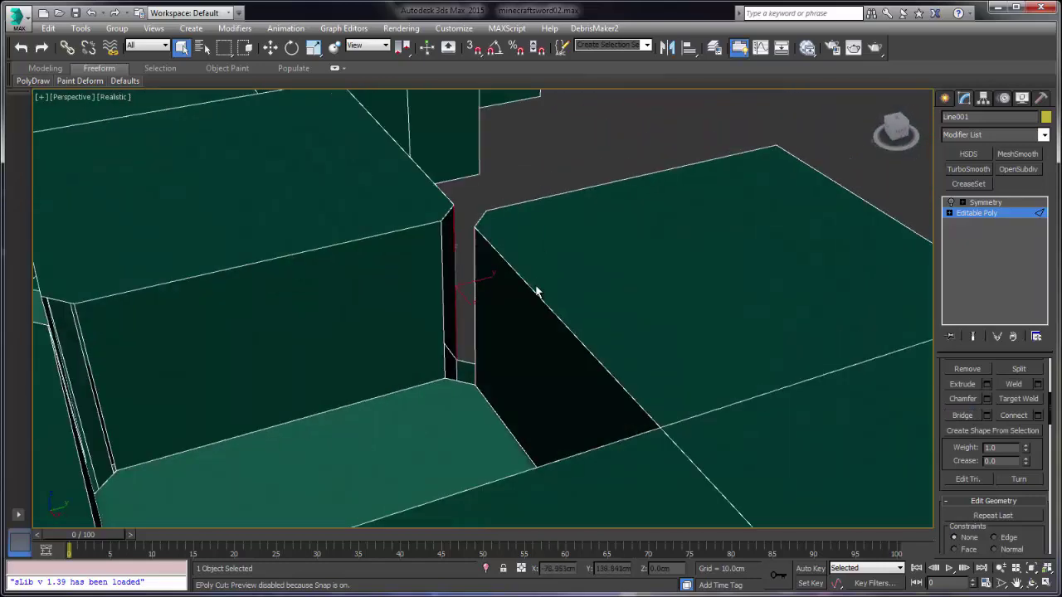
pyautogui.hotkey('alt', 'b')
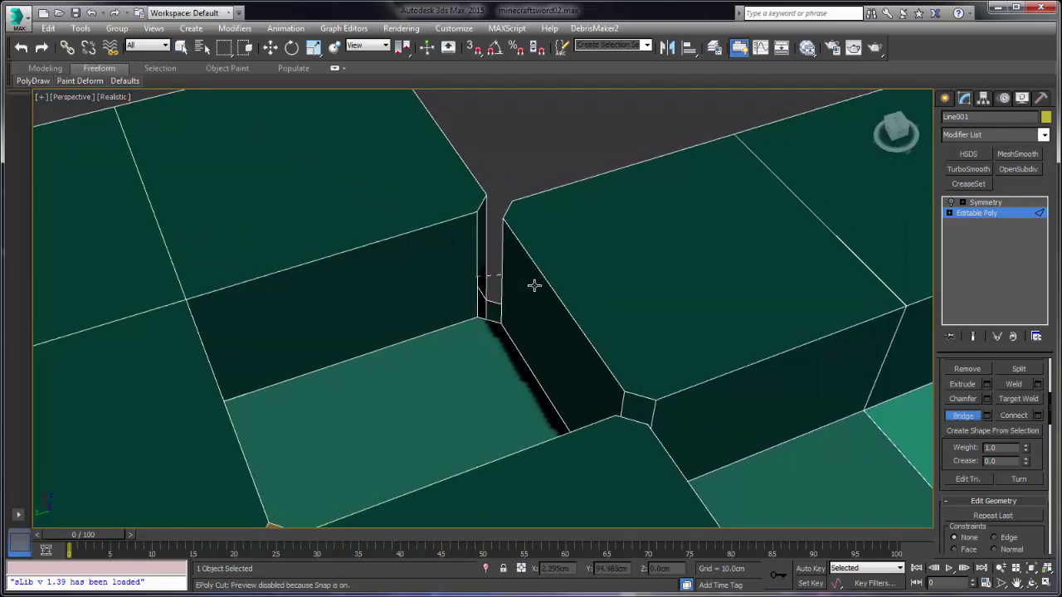
pyautogui.click(534, 287)
pyautogui.click(538, 289)
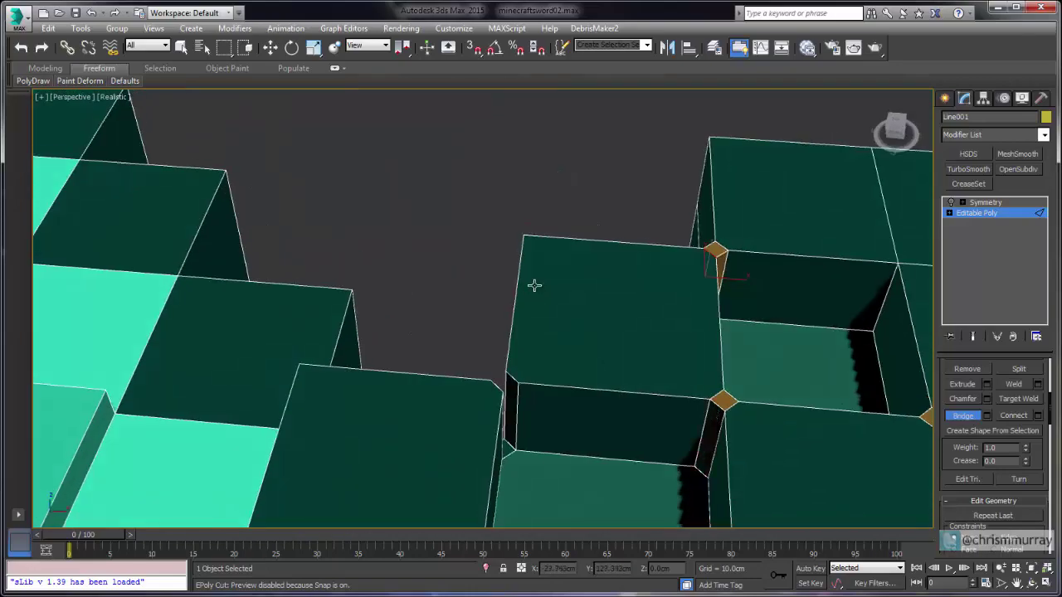
pyautogui.keyDown('alt'); pyautogui.moveTo(534, 286); pyautogui.dragTo(536, 290, button='middle'); pyautogui.keyUp('alt')
# Delete the thin chamfer polygons in the corner gap beside the brown-cornered block and select the gap's open border.
pyautogui.rightClick(536, 290)
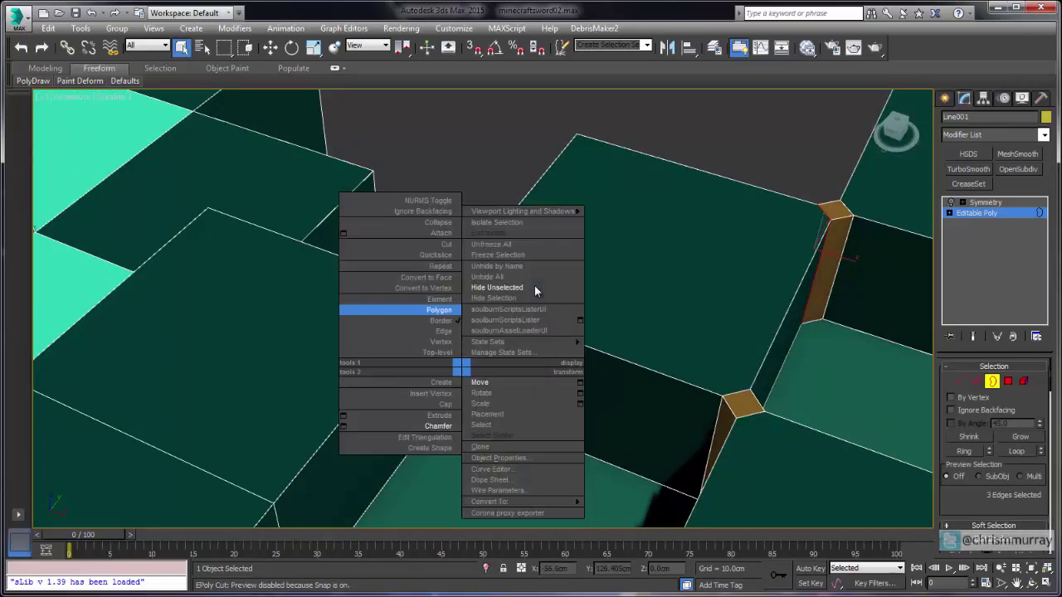
pyautogui.click(439, 310)
pyautogui.click(451, 396)
pyautogui.press('Delete')
pyautogui.rightClick(445, 346)
pyautogui.click(424, 300)
pyautogui.rightClick(441, 322)
pyautogui.click(418, 264)
pyautogui.click(457, 373)
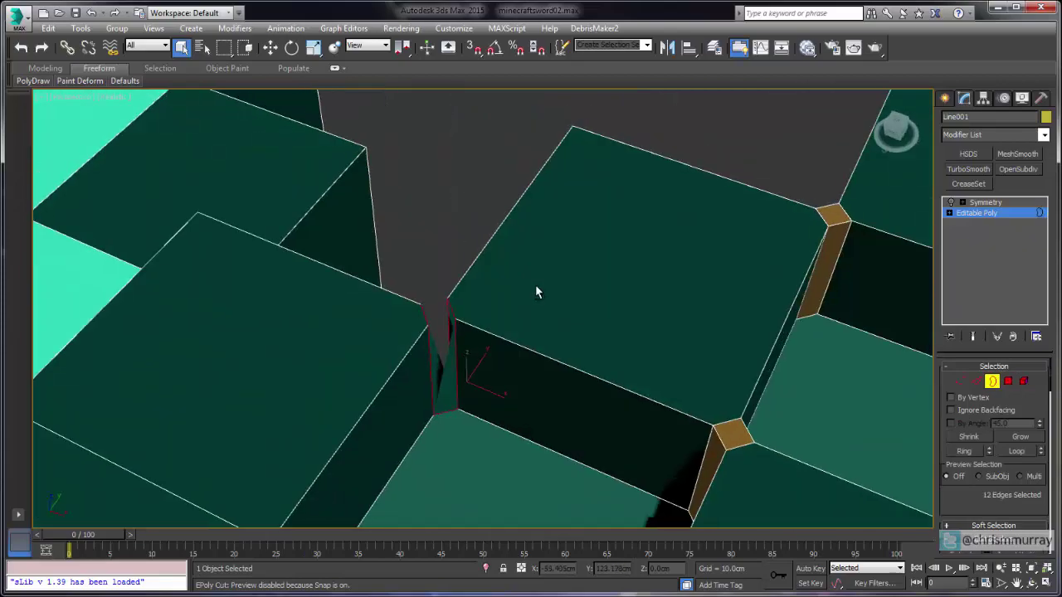
# Cap the selected open border of the corner gap and cut across the new face.
pyautogui.scroll(4, 536, 292)
pyautogui.rightClick(460, 310)
pyautogui.click(440, 346)
pyautogui.press('2')
pyautogui.rightClick(431, 277)
pyautogui.click(398, 153)
pyautogui.click(413, 207)
# Delete the thin chamfer polygons in the next corner gaps between the sword's blocks.
pyautogui.keyDown('alt'); pyautogui.moveTo(535, 287); pyautogui.dragTo(536, 290, button='middle'); pyautogui.keyUp('alt')
pyautogui.scroll(-5, 536, 291)
pyautogui.moveTo(536, 290)
pyautogui.mouseDown(button='middle')
pyautogui.moveTo(541, 305)
pyautogui.moveTo(535, 285)
pyautogui.mouseUp(button='middle')
pyautogui.scroll(3, 538, 288)
pyautogui.press('4')
pyautogui.click(384, 329)
pyautogui.press('Delete')
pyautogui.click(292, 371)
pyautogui.keyDown('ctrl'); pyautogui.click(292, 368); pyautogui.keyUp('ctrl')
pyautogui.press('Delete')
pyautogui.click(282, 512)
pyautogui.press('Delete')
pyautogui.click(449, 332)
pyautogui.keyDown('ctrl'); pyautogui.click(455, 324); pyautogui.keyUp('ctrl')
pyautogui.scroll(3, 534, 285)
pyautogui.press('Delete')
# Delete the small vertical and floor chamfer polygons on one side of the raised light green blocks along the blade.
pyautogui.scroll(-3, 534, 286)
pyautogui.scroll(2, 534, 285)
pyautogui.scroll(-5, 534, 286)
pyautogui.scroll(4, 534, 285)
pyautogui.click(350, 366)
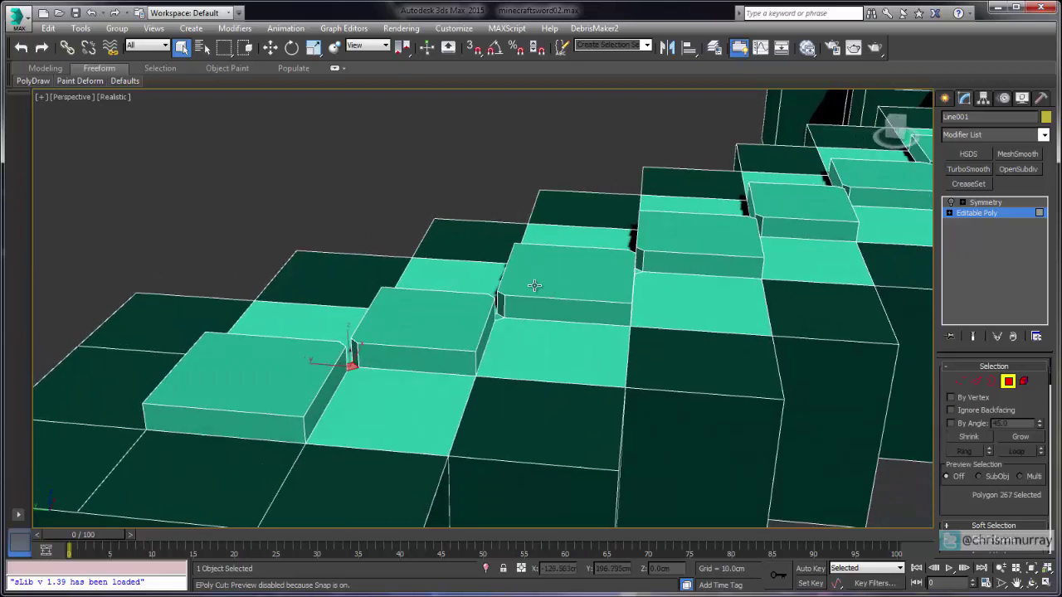
pyautogui.keyDown('ctrl'); pyautogui.click(355, 352); pyautogui.keyUp('ctrl')
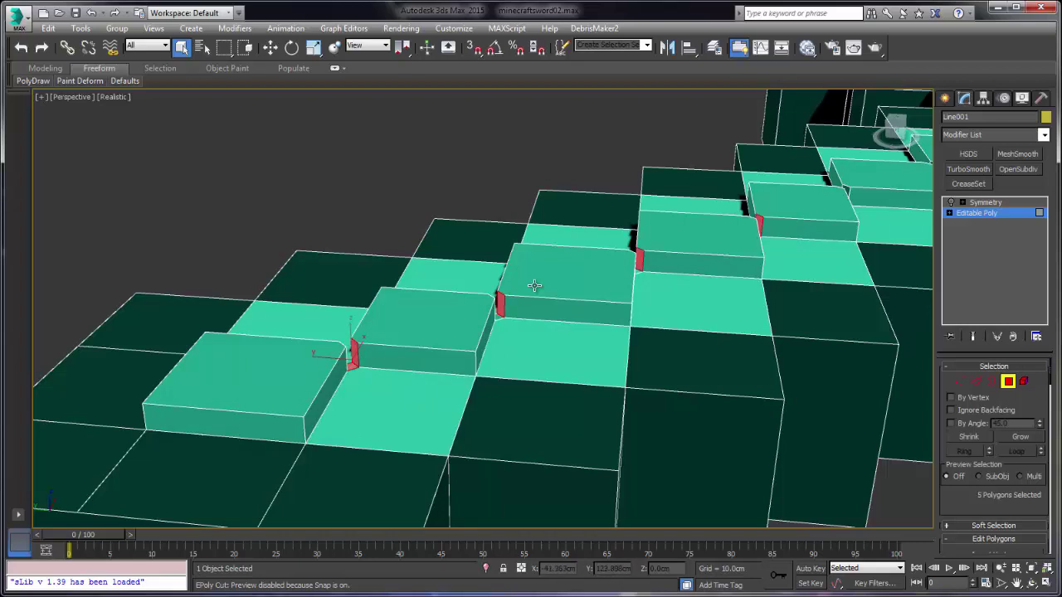
pyautogui.keyDown('alt'); pyautogui.moveTo(534, 286); pyautogui.dragTo(534, 285, button='middle'); pyautogui.keyUp('alt')
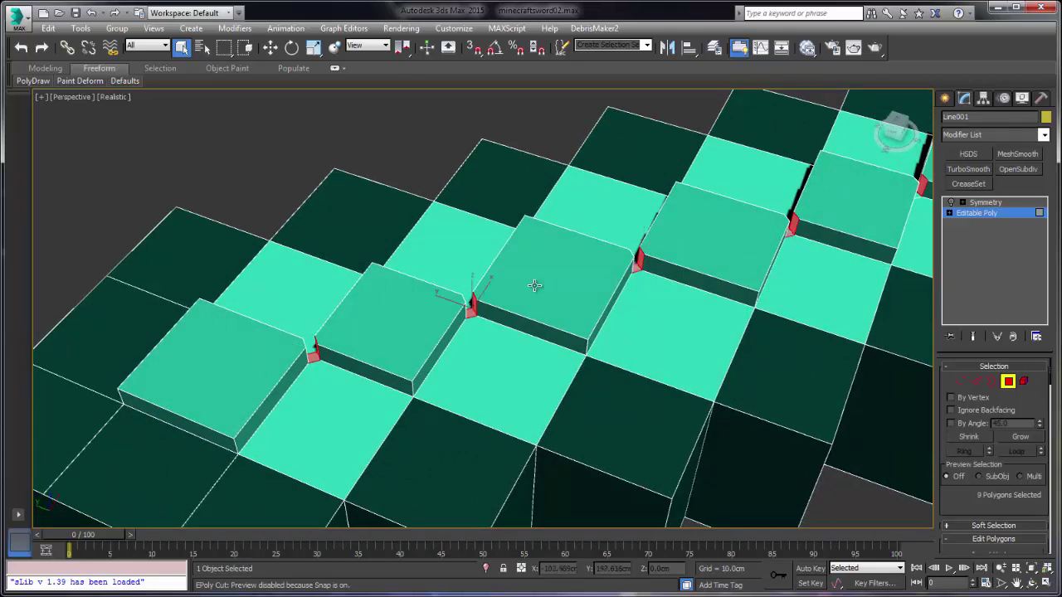
pyautogui.moveTo(534, 285); pyautogui.dragTo(534, 285, button='middle')
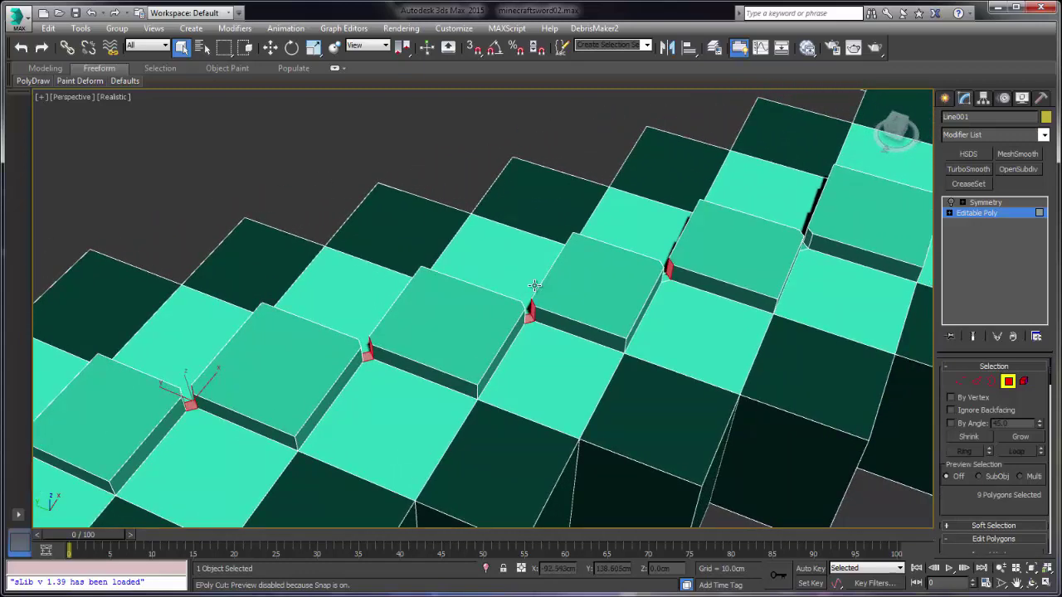
pyautogui.keyDown('ctrl'); pyautogui.click(803, 250); pyautogui.keyUp('ctrl')
pyautogui.moveTo(803, 250); pyautogui.dragTo(467, 326, button='middle')
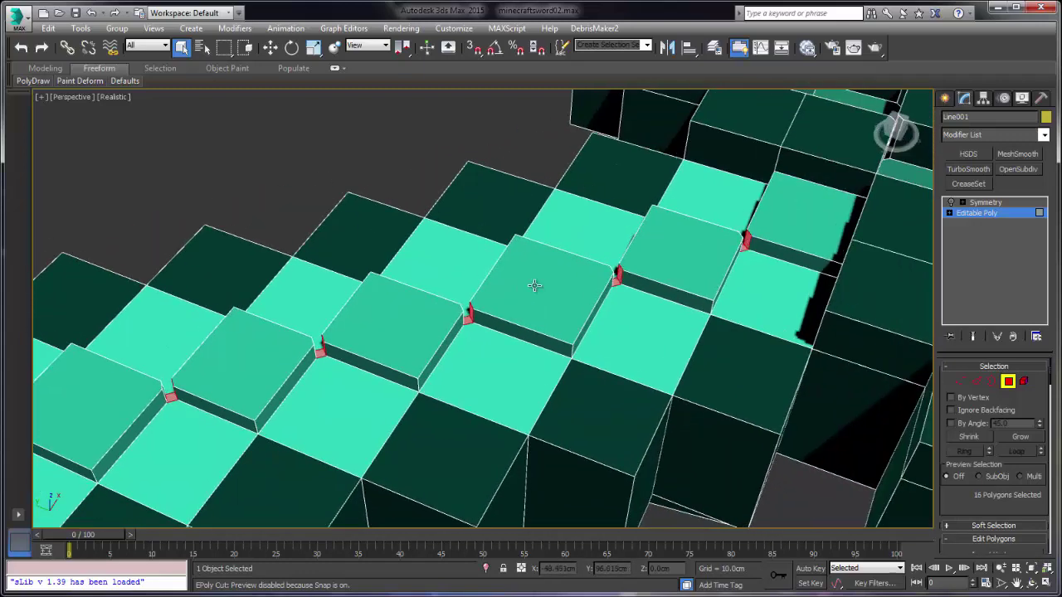
pyautogui.press('Delete')
# Delete the matching chamfer polygons on the opposite side of the raised light green blocks, up to the blade's tip.
pyautogui.keyDown('alt'); pyautogui.moveTo(534, 285); pyautogui.dragTo(398, 285, button='middle'); pyautogui.keyUp('alt')
pyautogui.scroll(4, 534, 285)
pyautogui.click(588, 368)
pyautogui.keyDown('ctrl'); pyautogui.click(459, 251); pyautogui.keyUp('ctrl')
pyautogui.moveTo(459, 252); pyautogui.dragTo(631, 421, button='middle')
pyautogui.keyDown('ctrl'); pyautogui.click(505, 301); pyautogui.keyUp('ctrl')
pyautogui.keyDown('ctrl'); pyautogui.click(418, 208); pyautogui.keyUp('ctrl')
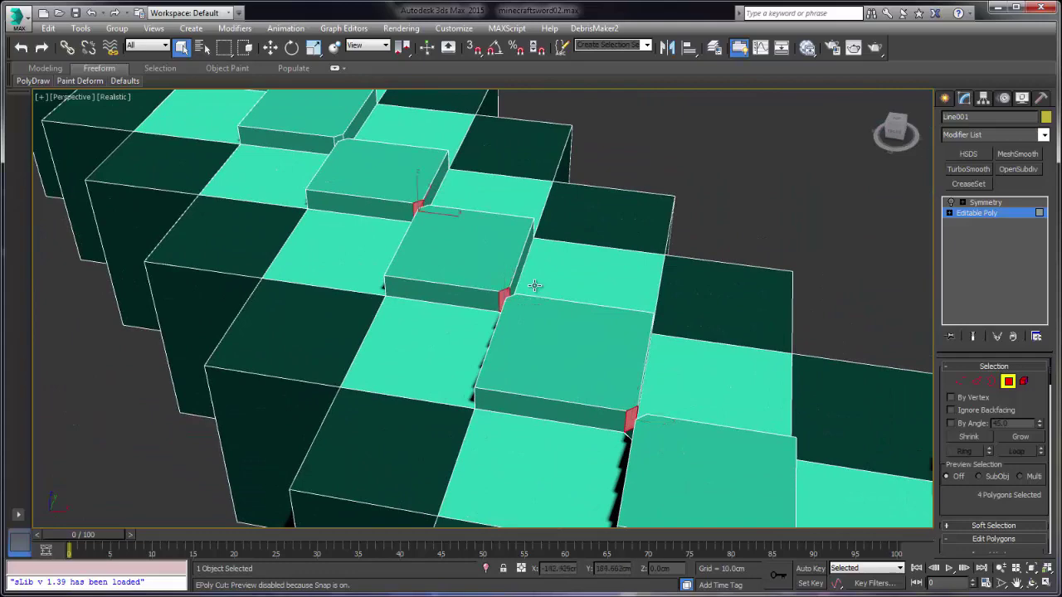
pyautogui.keyDown('ctrl'); pyautogui.click(340, 140); pyautogui.keyUp('ctrl')
pyautogui.moveTo(352, 128); pyautogui.dragTo(534, 286, button='middle')
pyautogui.keyDown('ctrl'); pyautogui.click(436, 221); pyautogui.keyUp('ctrl')
pyautogui.moveTo(437, 221); pyautogui.dragTo(575, 388, button='middle')
pyautogui.scroll(3, 534, 286)
pyautogui.keyDown('ctrl'); pyautogui.click(474, 338); pyautogui.keyUp('ctrl')
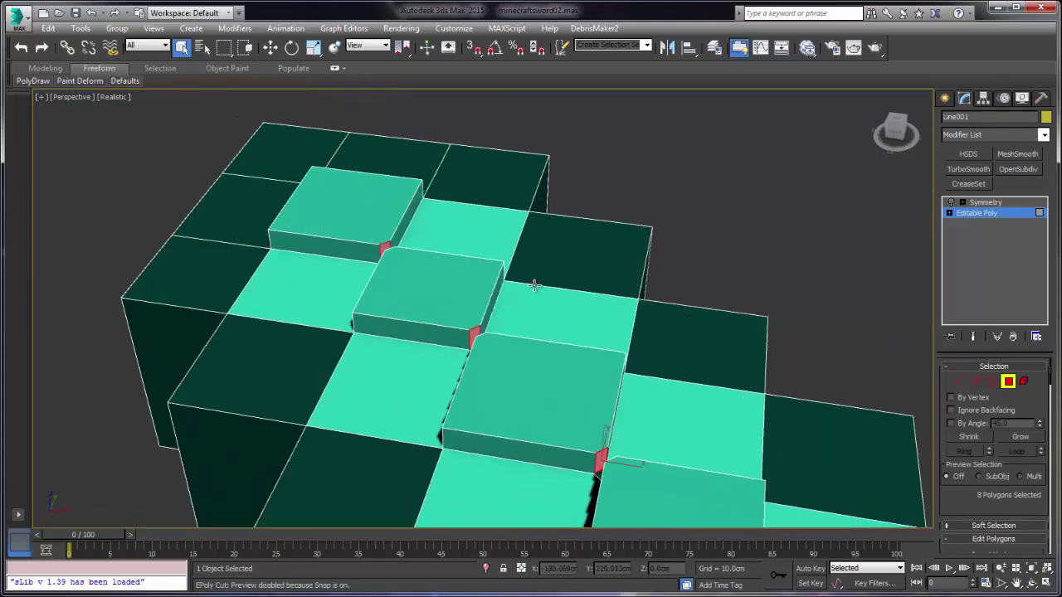
pyautogui.press('Delete')
# Delete the thin chamfer polygons in the corner gaps between the brown handle blocks.
pyautogui.moveTo(534, 285); pyautogui.dragTo(430, 308, button='middle')
pyautogui.scroll(-2, 534, 285)
pyautogui.scroll(-3, 534, 286)
pyautogui.moveTo(534, 285); pyautogui.dragTo(318, 249, button='middle')
pyautogui.scroll(-2, 535, 285)
pyautogui.scroll(4, 534, 285)
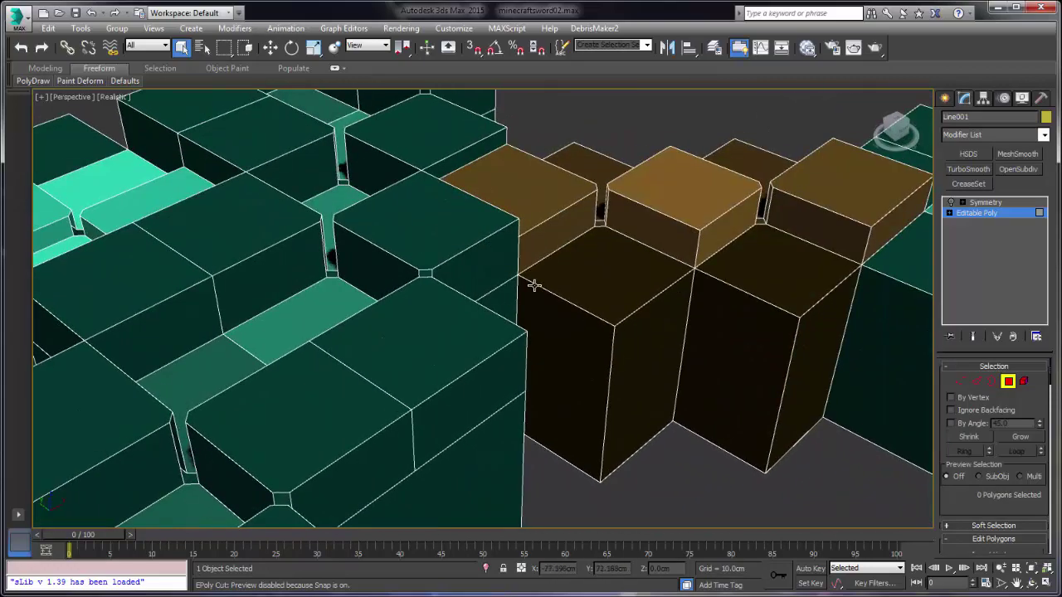
pyautogui.keyDown('alt'); pyautogui.moveTo(534, 286); pyautogui.dragTo(597, 291, button='middle'); pyautogui.keyUp('alt')
pyautogui.click(509, 353)
pyautogui.keyDown('ctrl'); pyautogui.click(516, 330); pyautogui.keyUp('ctrl')
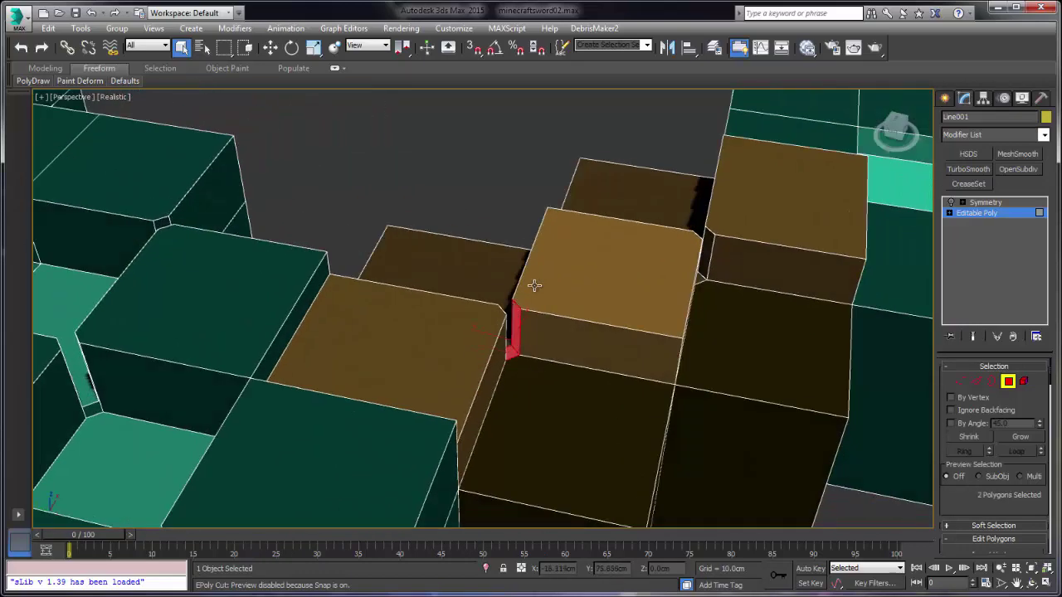
pyautogui.keyDown('ctrl'); pyautogui.click(707, 254); pyautogui.keyUp('ctrl')
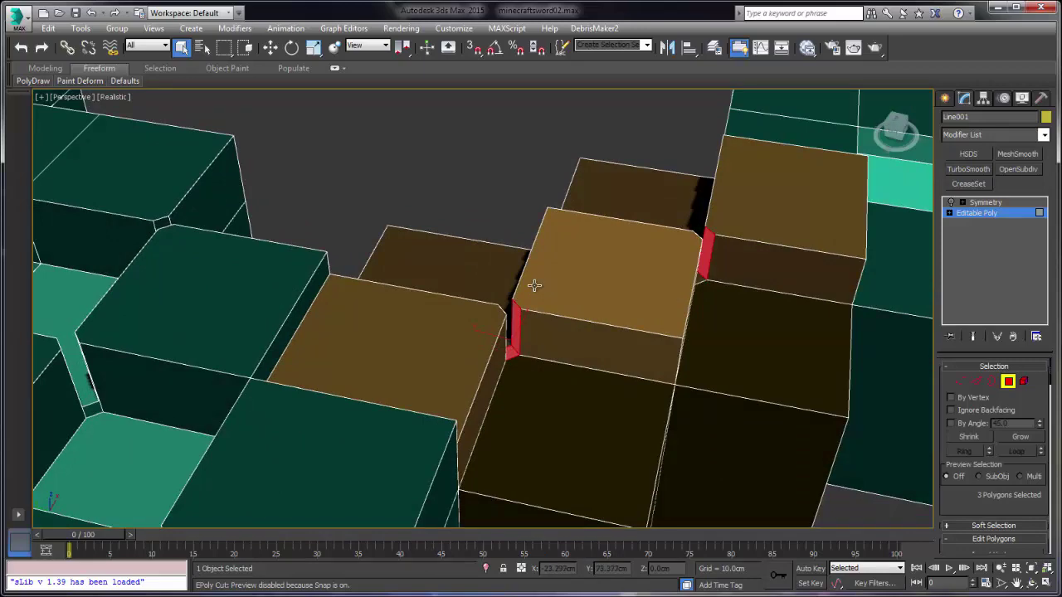
pyautogui.keyDown('alt'); pyautogui.moveTo(534, 286); pyautogui.dragTo(535, 285, button='middle'); pyautogui.keyUp('alt')
pyautogui.keyDown('ctrl'); pyautogui.click(544, 363); pyautogui.keyUp('ctrl')
pyautogui.press('Delete')
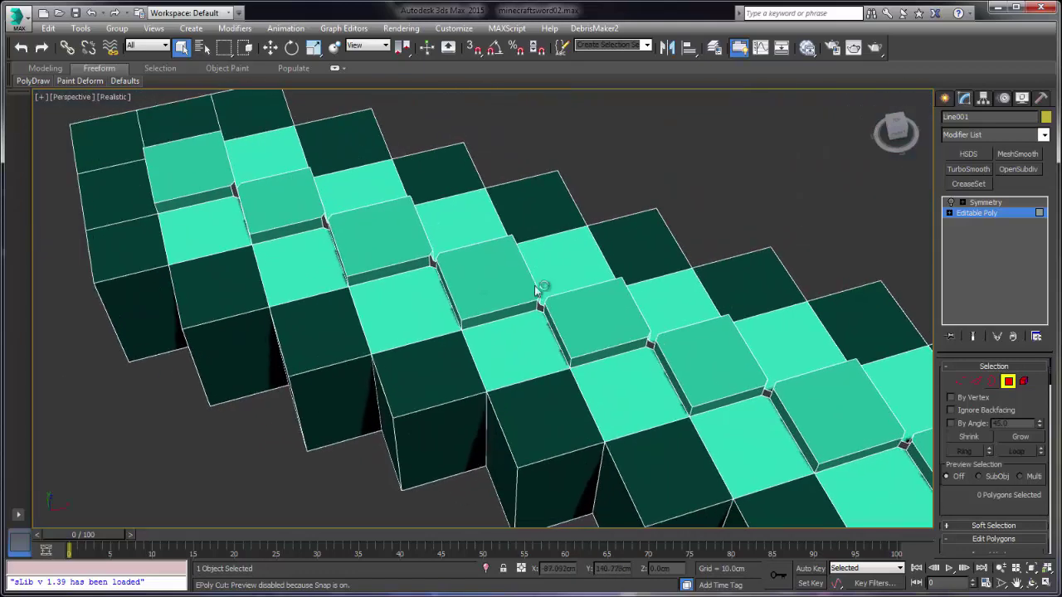
# Select the open borders of all gaps along the blade's raised light green block row and cap them.
pyautogui.press('3')
pyautogui.moveTo(214, 174); pyautogui.dragTo(358, 239)
pyautogui.keyDown('alt'); pyautogui.moveTo(535, 292); pyautogui.dragTo(535, 291, button='middle'); pyautogui.keyUp('alt')
pyautogui.scroll(-3, 535, 291)
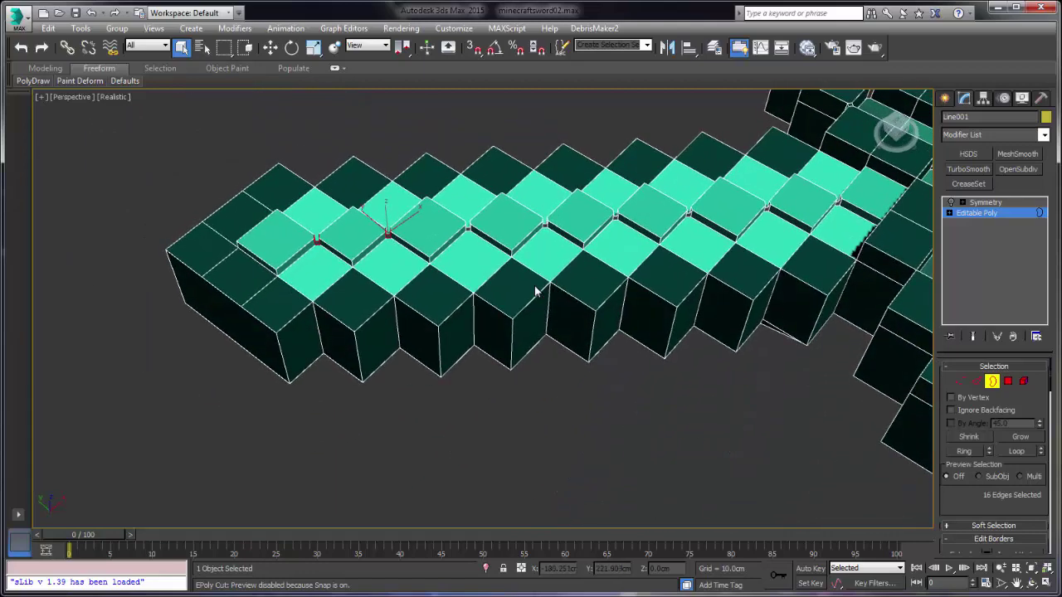
pyautogui.moveTo(285, 199); pyautogui.dragTo(859, 247)
pyautogui.moveTo(281, 178); pyautogui.dragTo(707, 231)
pyautogui.moveTo(848, 271); pyautogui.dragTo(848, 270)
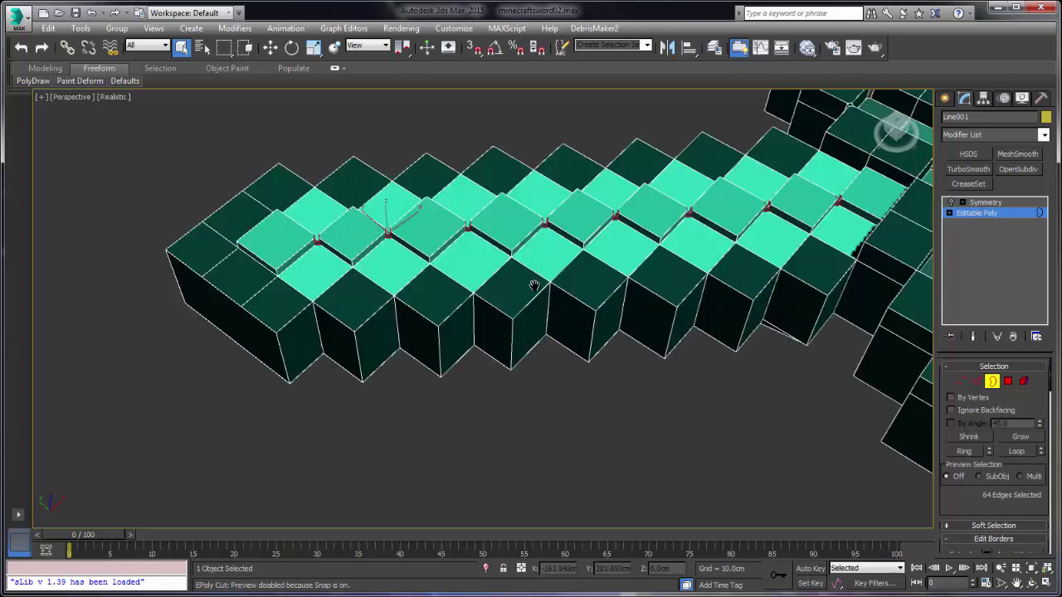
pyautogui.keyDown('alt'); pyautogui.moveTo(535, 291); pyautogui.dragTo(535, 292, button='middle'); pyautogui.keyUp('alt')
pyautogui.scroll(4, 535, 291)
pyautogui.rightClick(385, 308)
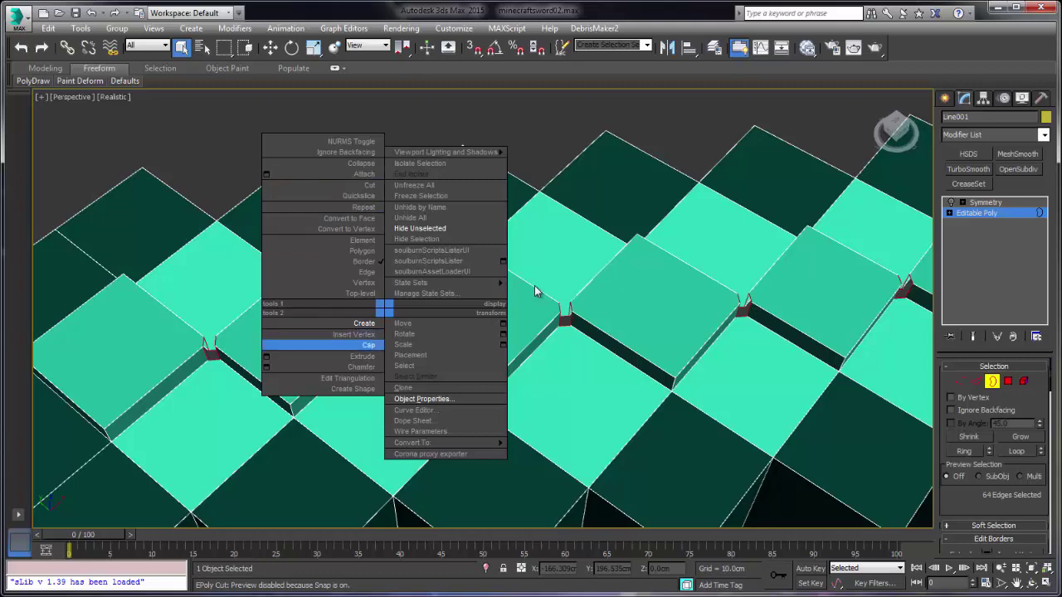
pyautogui.click(368, 345)
# Create two edges across the first gap's cap, one at the front top corners and one at the rear top corners.
pyautogui.keyDown('alt'); pyautogui.moveTo(535, 288); pyautogui.dragTo(569, 308, button='middle'); pyautogui.keyUp('alt')
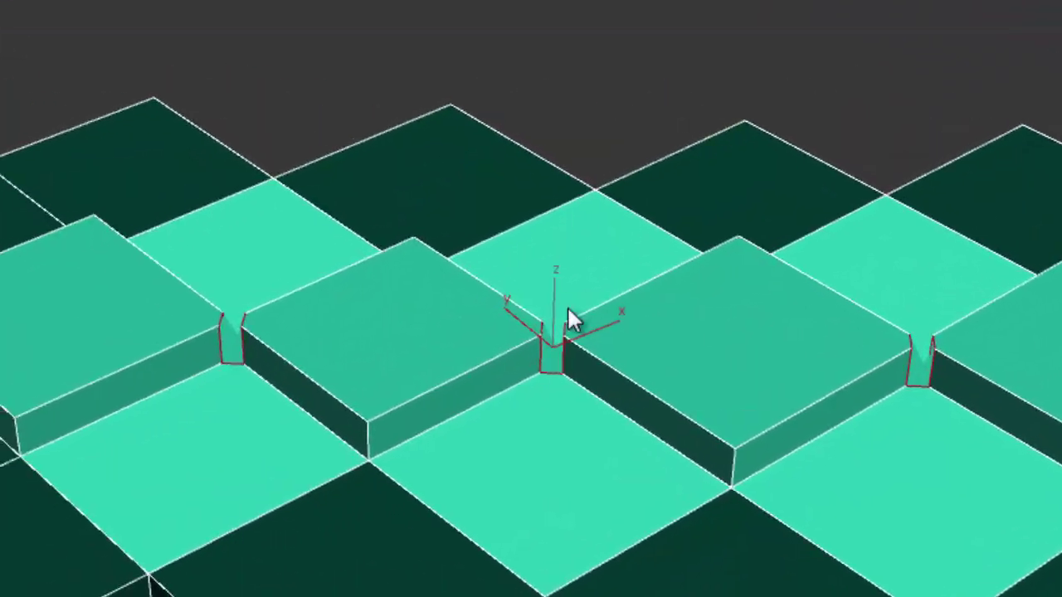
pyautogui.scroll(4, 568, 309)
pyautogui.rightClick(433, 405)
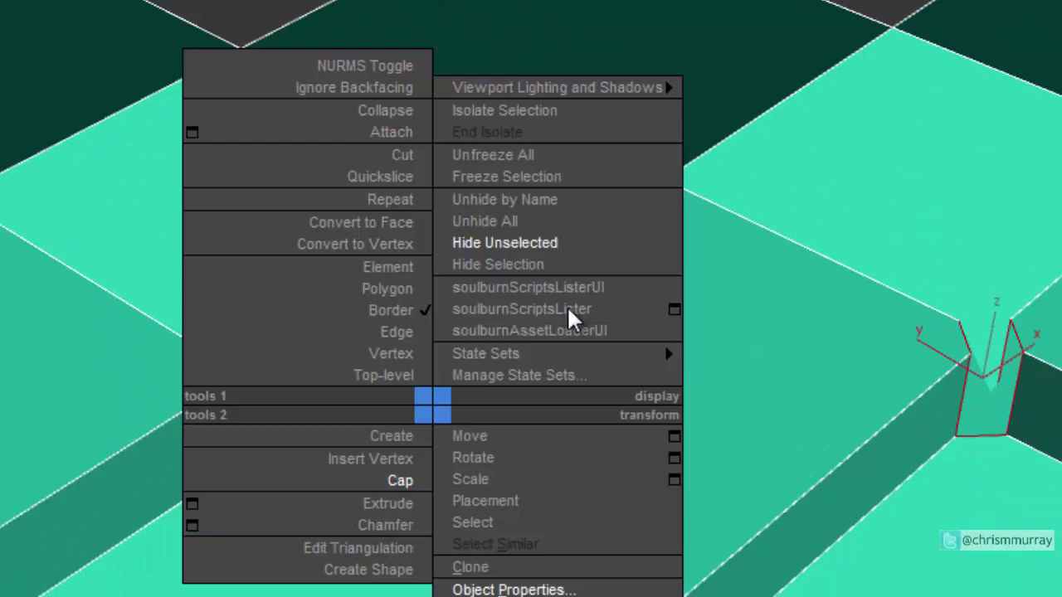
pyautogui.click(397, 332)
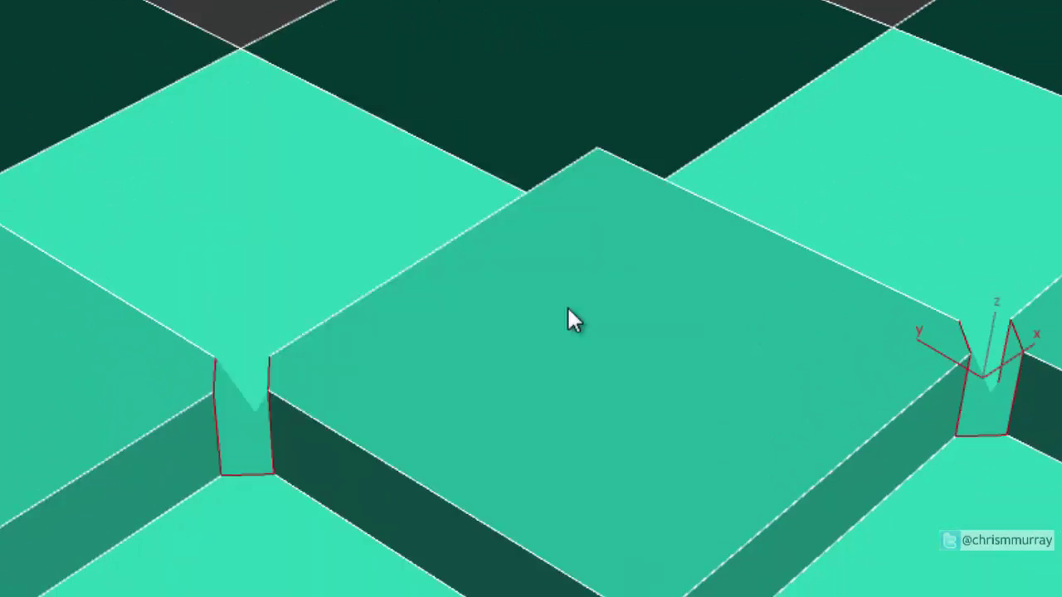
pyautogui.rightClick(336, 436)
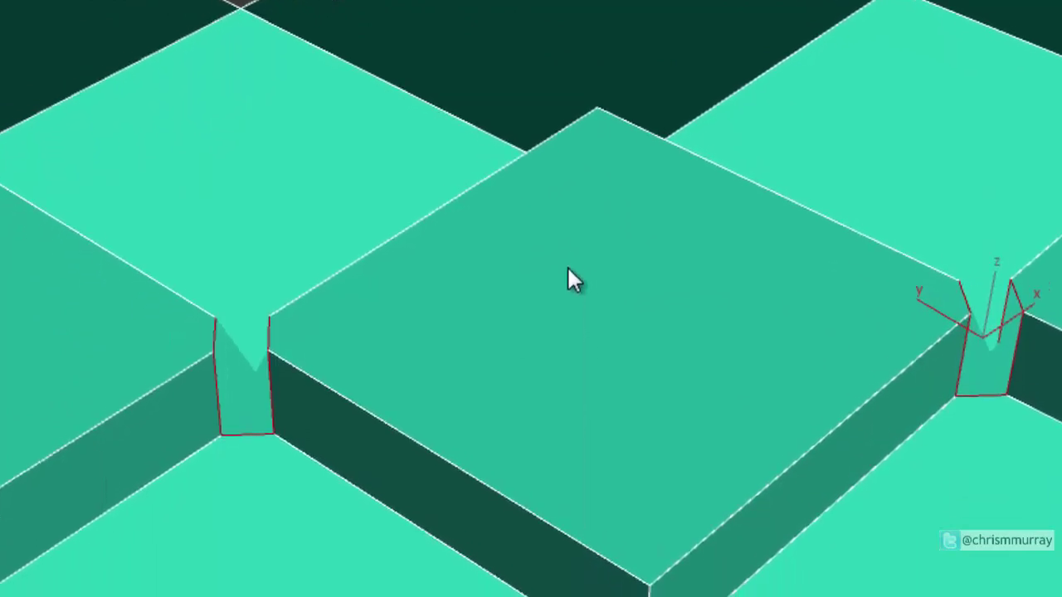
pyautogui.rightClick(294, 448)
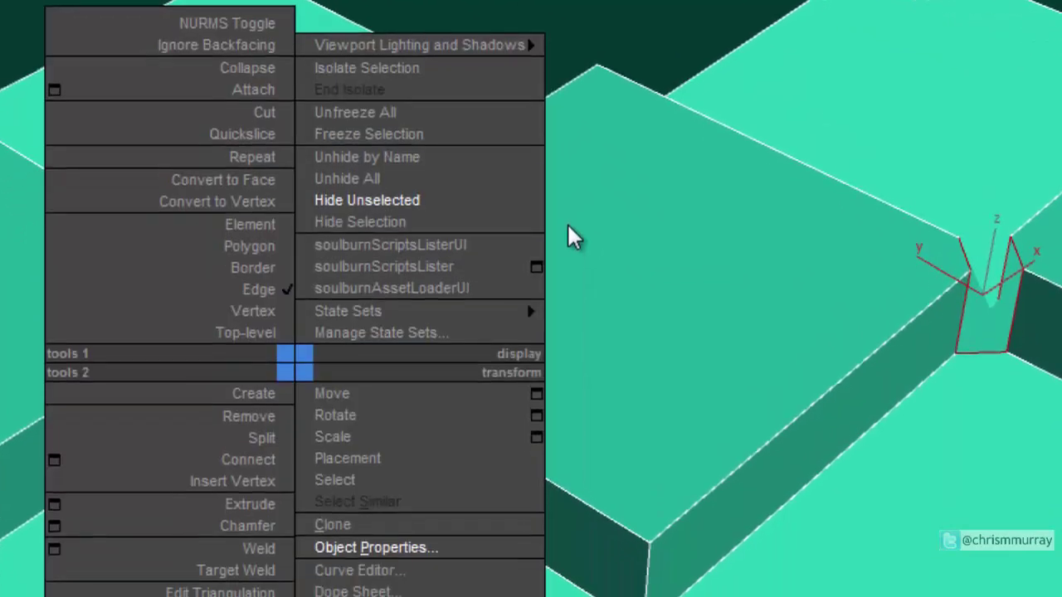
pyautogui.click(253, 395)
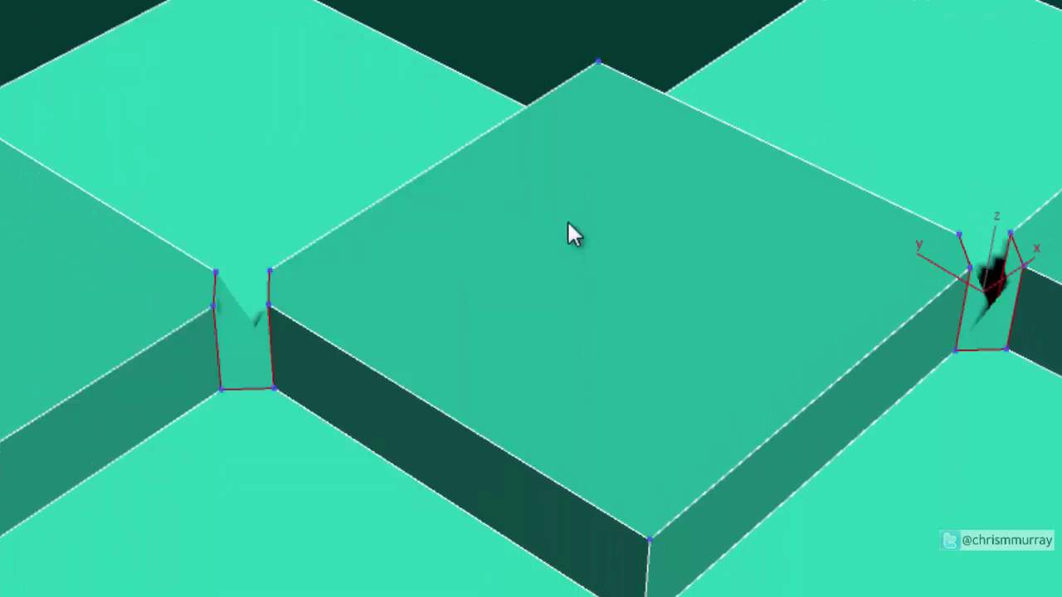
pyautogui.click(268, 305)
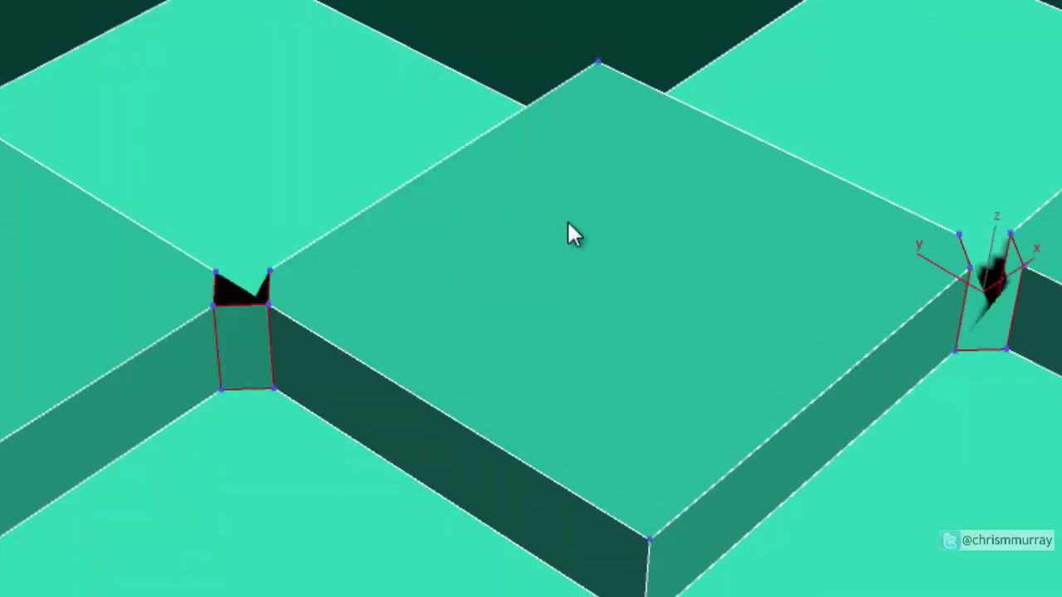
pyautogui.click(216, 272)
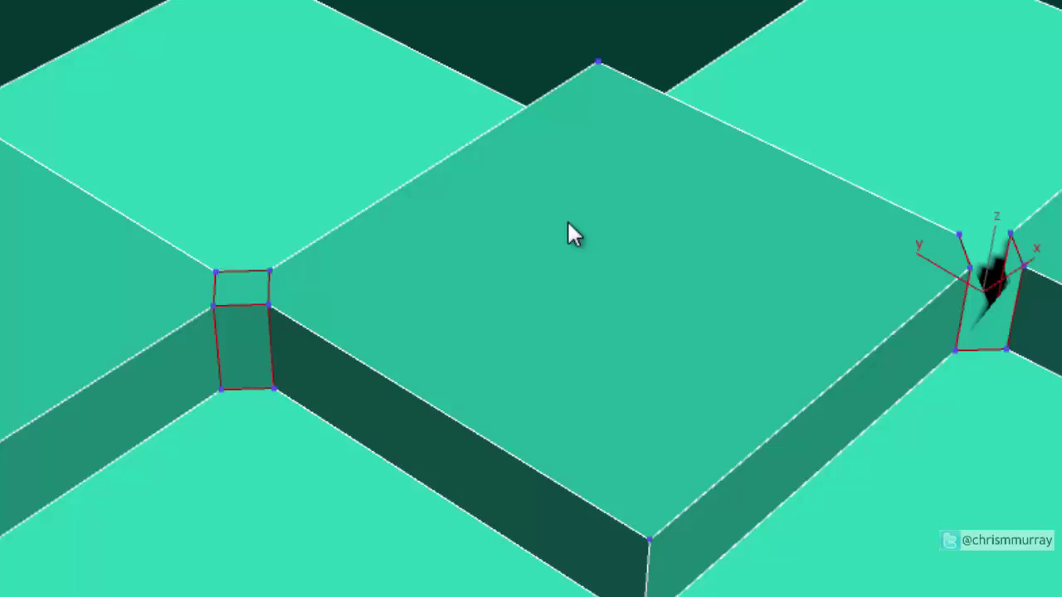
# Create the front and rear edges joining the top corners across the next two gap caps in the light green block row.
pyautogui.moveTo(567, 222); pyautogui.dragTo(149, 224, button='middle')
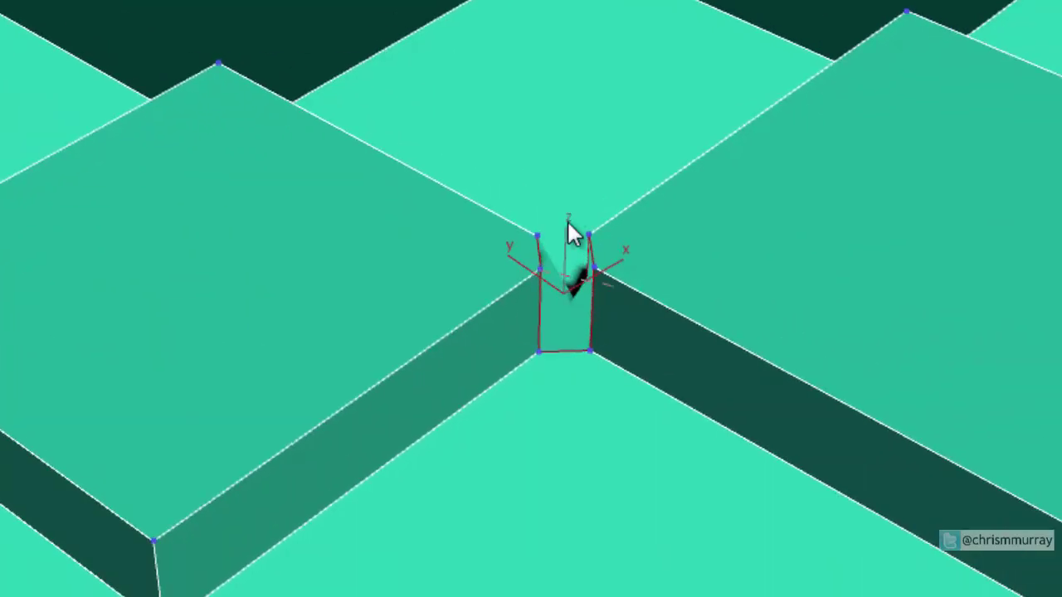
pyautogui.hotkey('ctrl', 'shift', 'e')
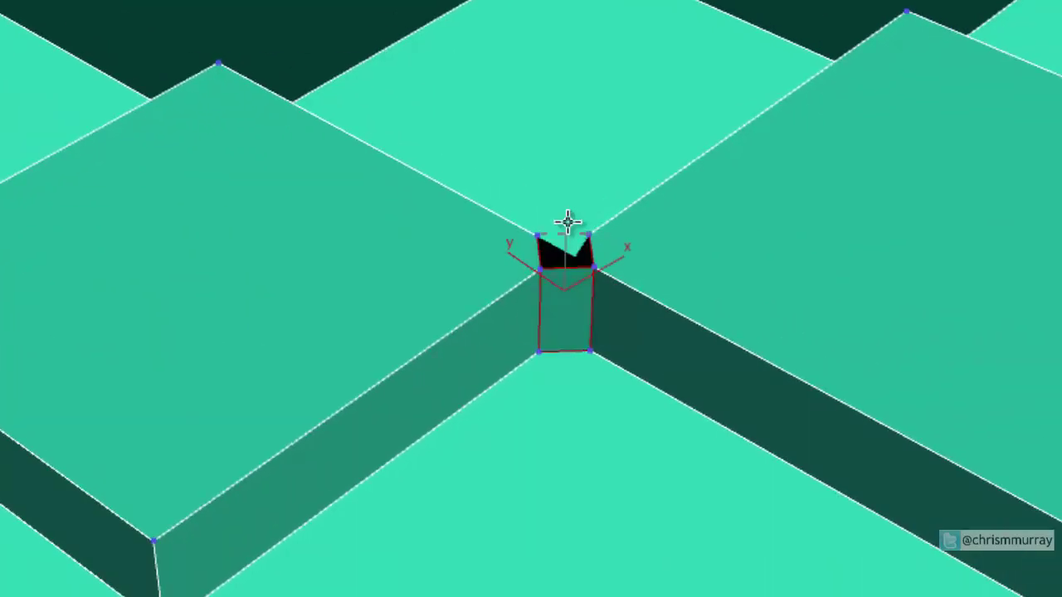
pyautogui.click(567, 223)
pyautogui.moveTo(567, 223); pyautogui.dragTo(0, 249, button='middle')
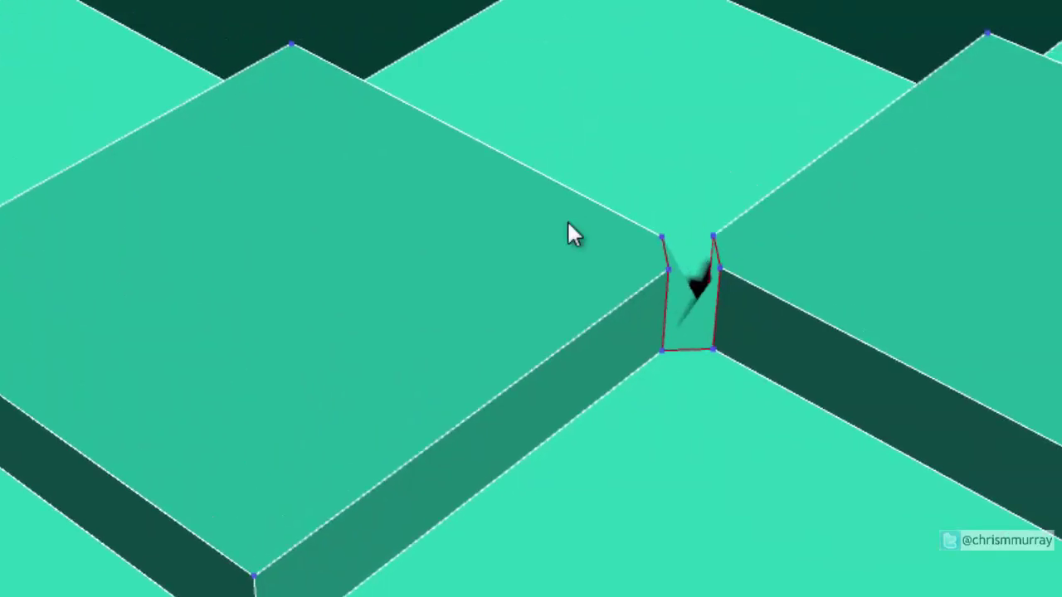
pyautogui.click(669, 270)
pyautogui.click(719, 268)
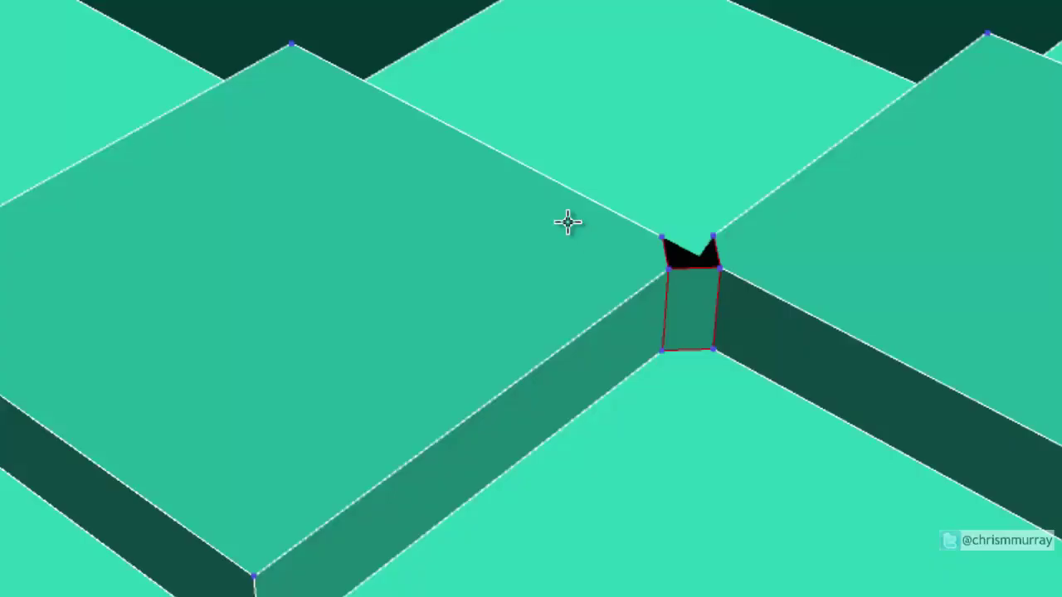
pyautogui.click(661, 237)
# Continue along the light green row, creating front and rear top edges across the caps of the following two gaps.
pyautogui.moveTo(568, 222); pyautogui.dragTo(0, 191, button='middle')
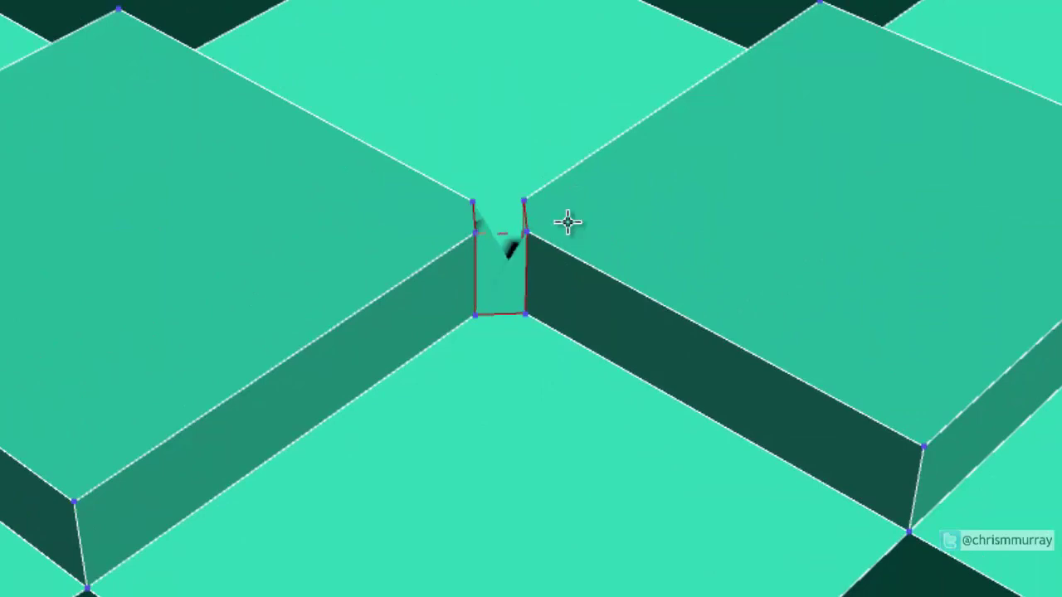
pyautogui.click(526, 232)
pyautogui.click(524, 200)
pyautogui.click(473, 202)
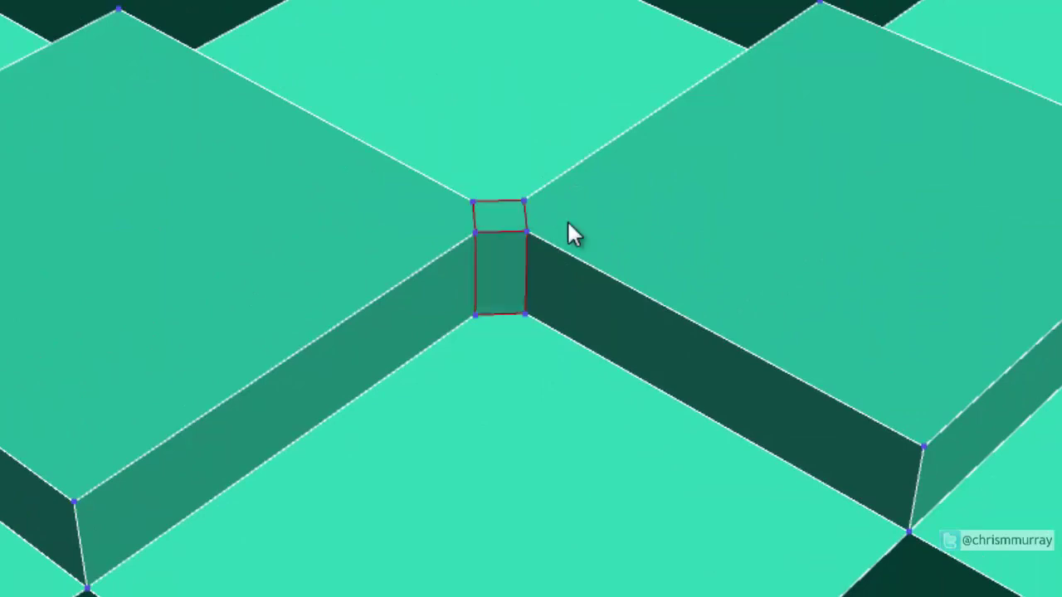
pyautogui.moveTo(567, 223); pyautogui.dragTo(0, 241, button='middle')
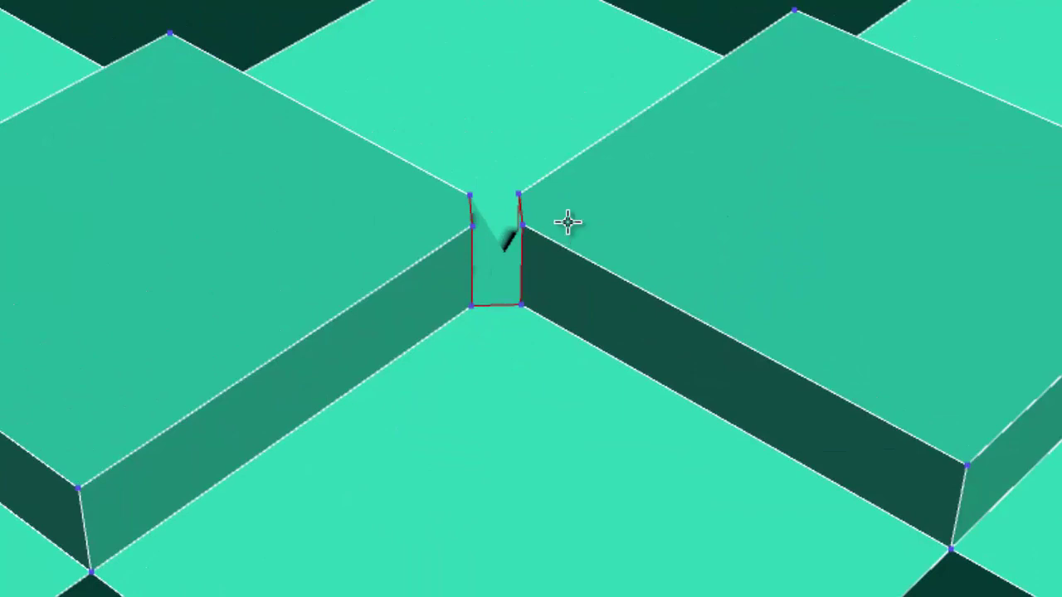
pyautogui.click(473, 227)
pyautogui.click(524, 225)
pyautogui.click(520, 195)
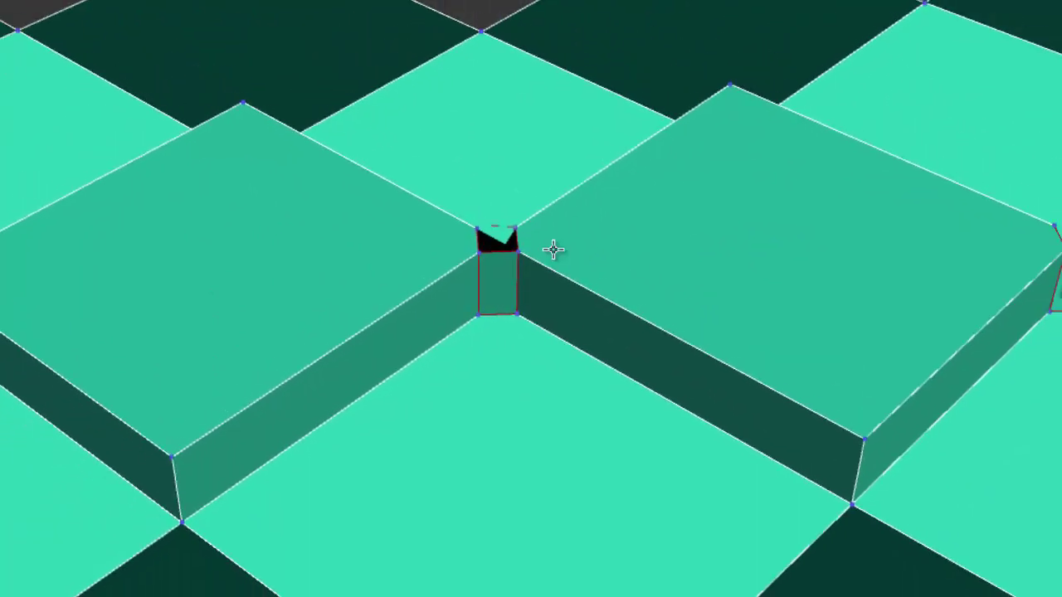
pyautogui.click(470, 197)
# Create the front and rear top edges across the remaining gap caps at the guard end of the light green row.
pyautogui.moveTo(892, 272); pyautogui.dragTo(534, 286, button='middle')
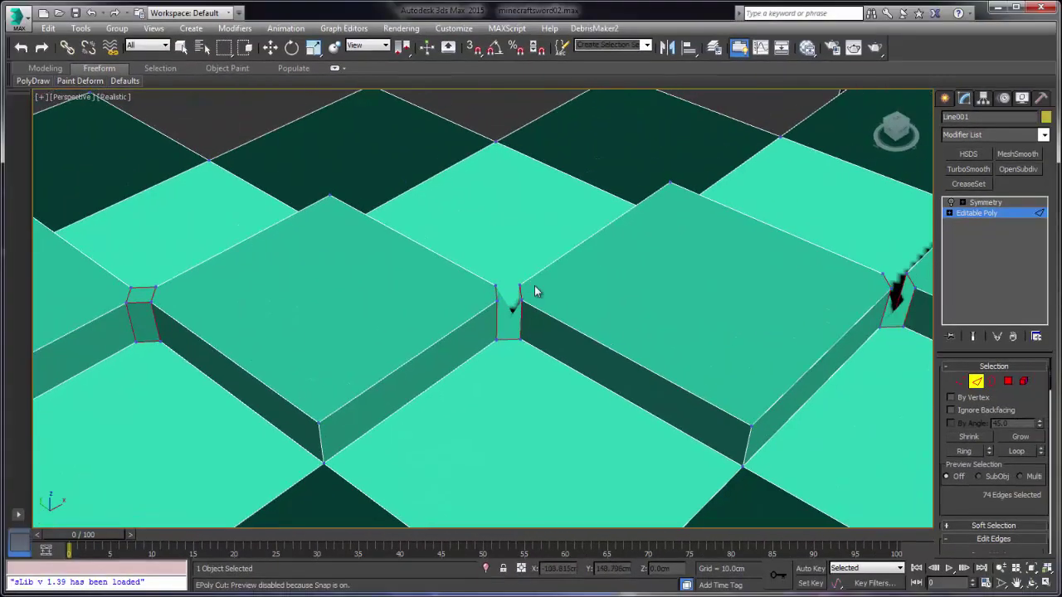
pyautogui.click(534, 285)
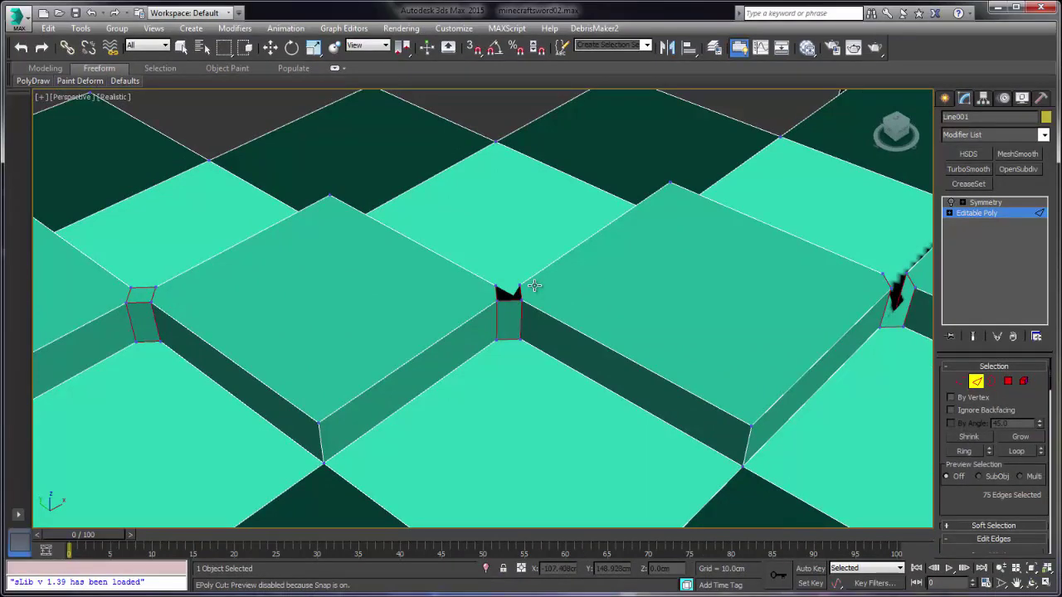
pyautogui.click(534, 286)
pyautogui.moveTo(870, 276); pyautogui.dragTo(535, 287, button='middle')
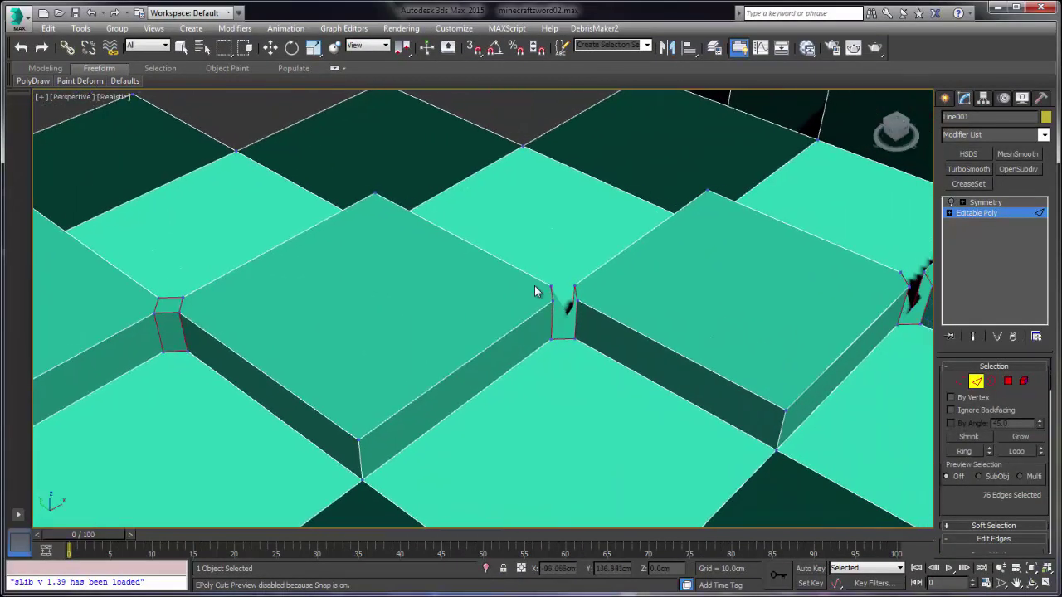
pyautogui.click(535, 286)
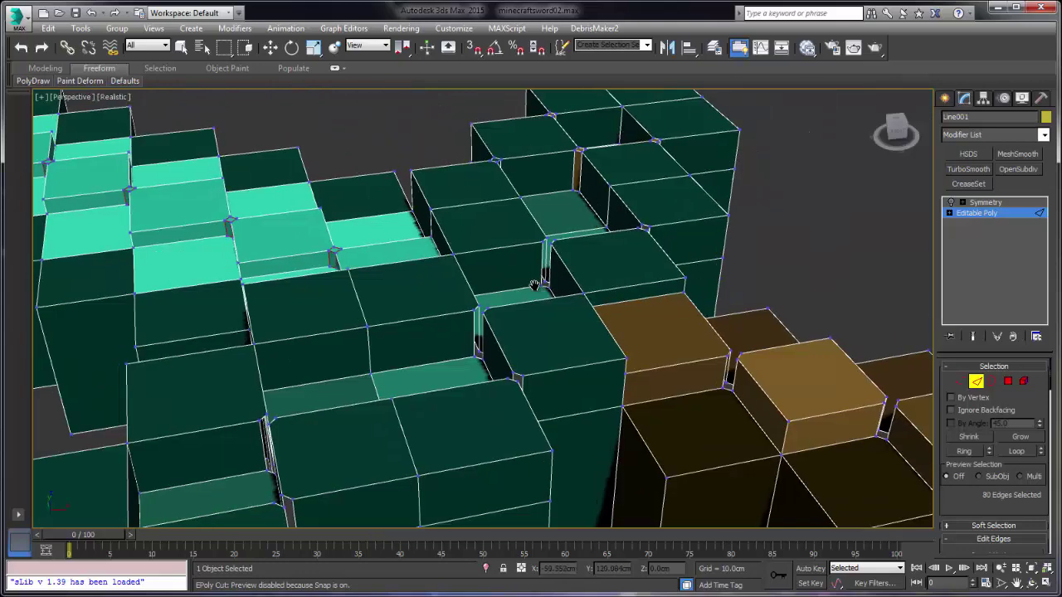
# Select the open borders of the gaps between the brown handle blocks and cap them.
pyautogui.moveTo(540, 285); pyautogui.dragTo(535, 290, button='middle')
pyautogui.press('3')
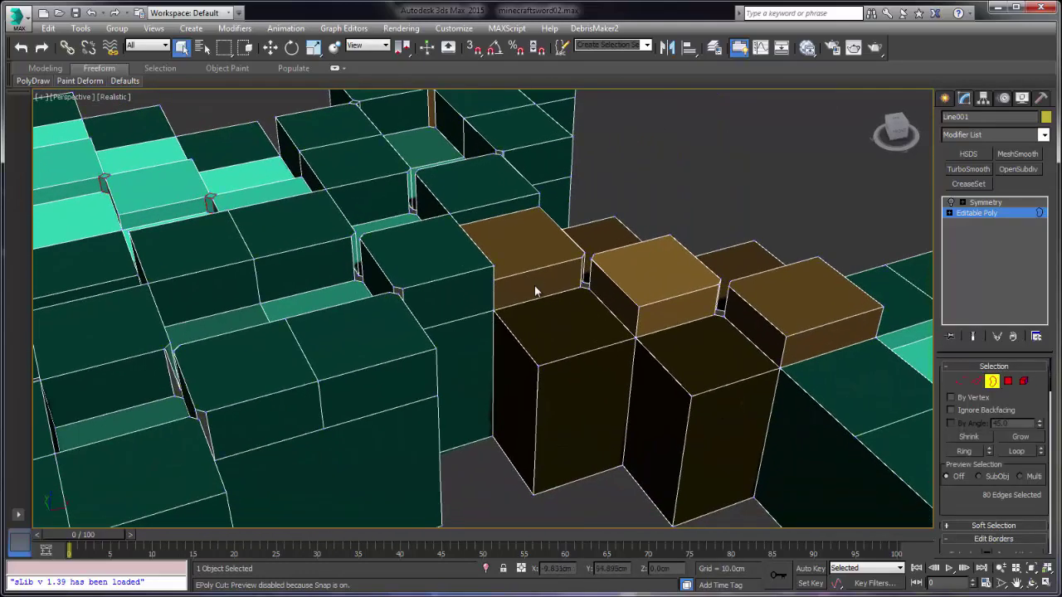
pyautogui.hotkey('ctrl', 'i')
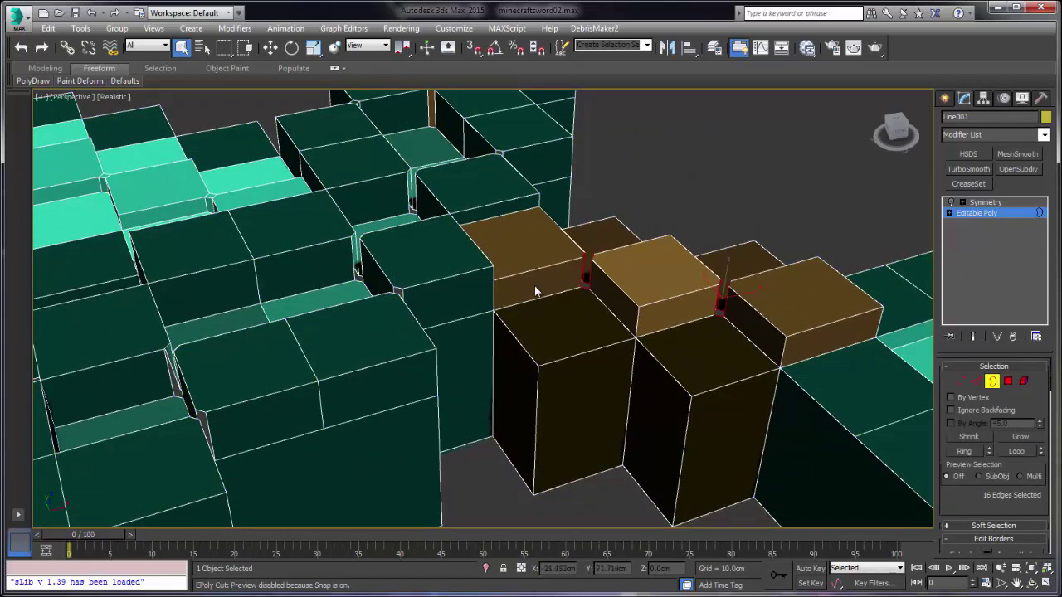
pyautogui.rightClick(726, 322)
pyautogui.click(708, 362)
# Create edges joining the top corners across the capped gaps between the brown handle blocks.
pyautogui.moveTo(535, 291); pyautogui.dragTo(500, 320, button='middle')
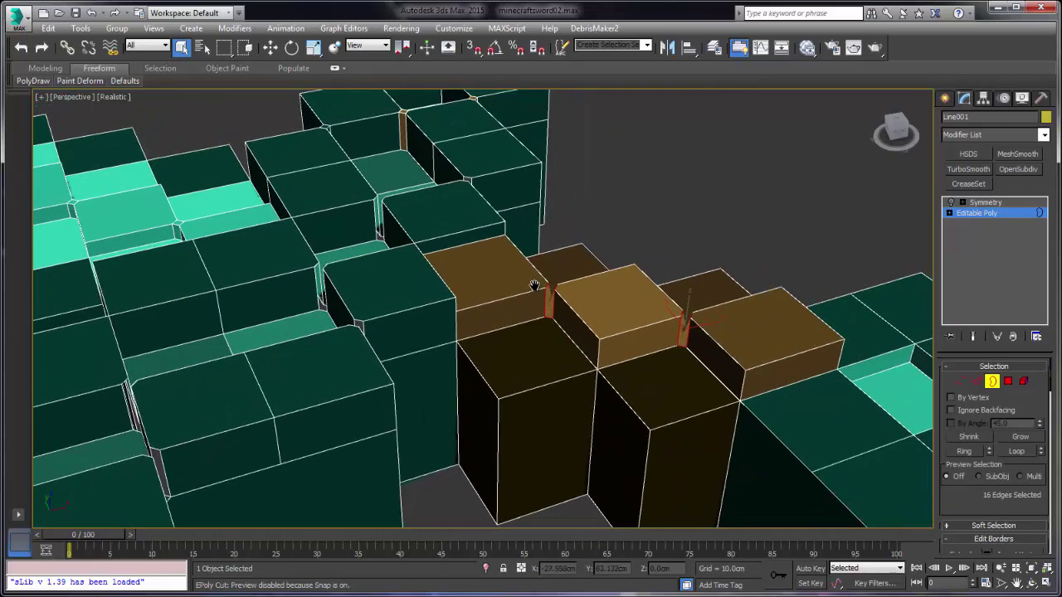
pyautogui.scroll(5, 535, 287)
pyautogui.rightClick(535, 291)
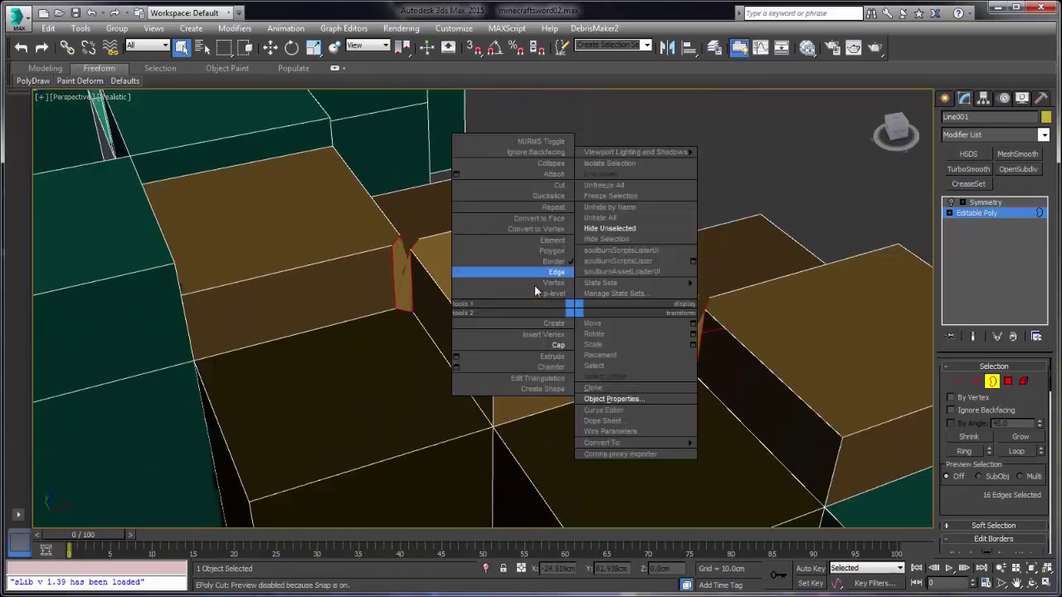
pyautogui.click(555, 272)
pyautogui.rightClick(554, 269)
pyautogui.click(535, 283)
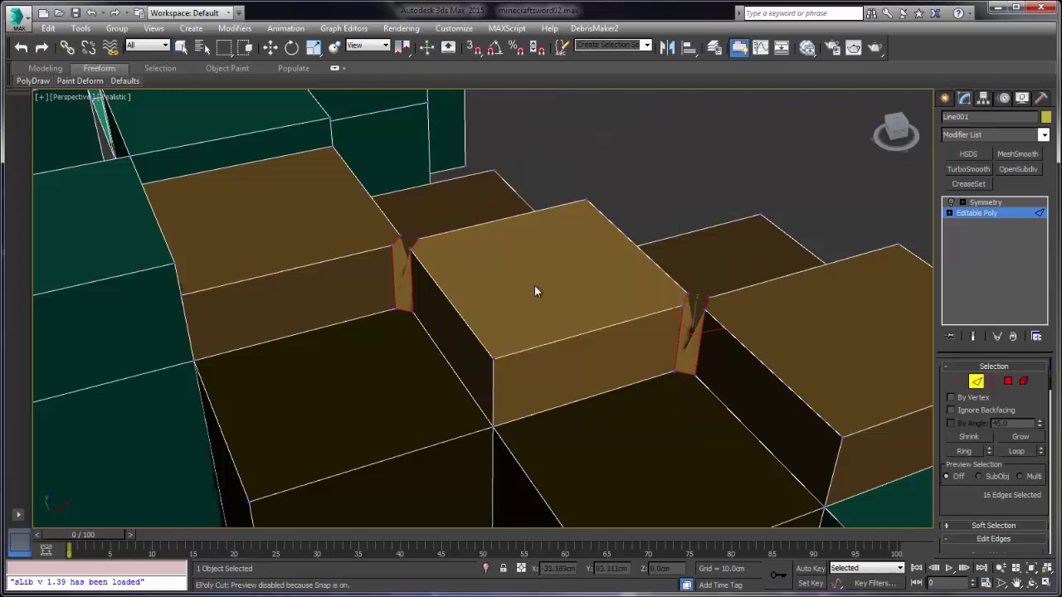
pyautogui.rightClick(535, 291)
pyautogui.click(535, 287)
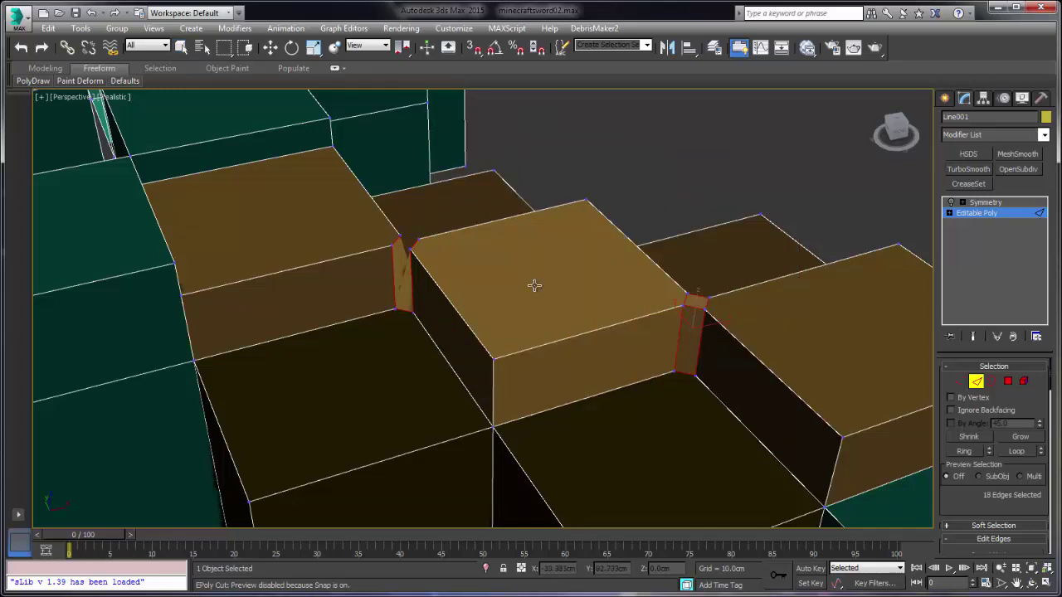
# Select the open borders of the gaps between the dark green guard blocks and cap them.
pyautogui.scroll(-3, 535, 289)
pyautogui.keyDown('alt'); pyautogui.moveTo(535, 289); pyautogui.dragTo(535, 295, button='middle'); pyautogui.keyUp('alt')
pyautogui.press('3')
pyautogui.hotkey('ctrl', 'a')
pyautogui.hotkey('alt', 'p')
pyautogui.keyDown('ctrl'); pyautogui.click(536, 292); pyautogui.keyUp('ctrl')
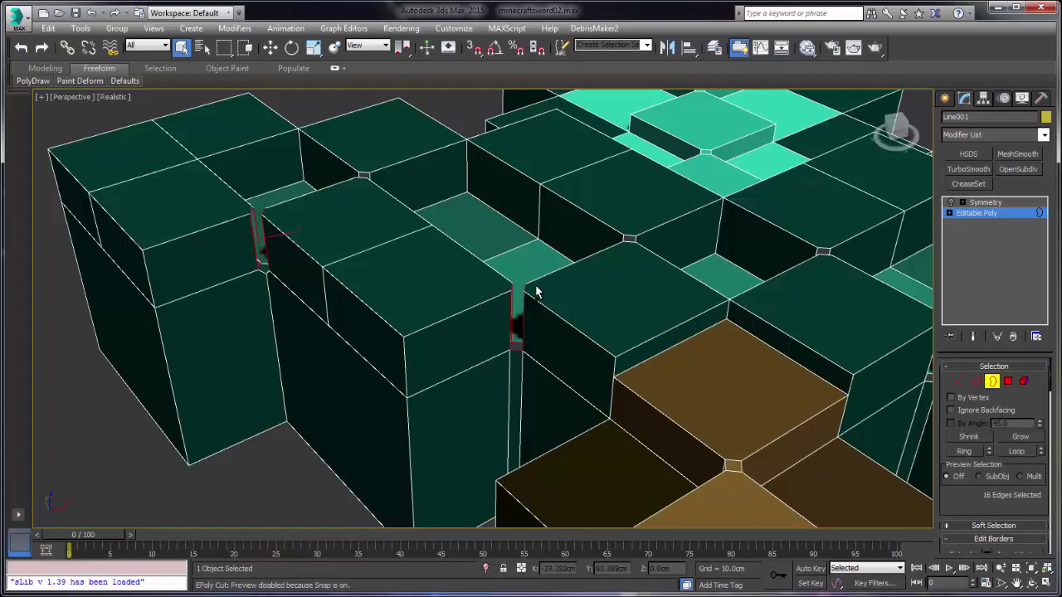
pyautogui.hotkey('ctrl', 'pageup')
pyautogui.rightClick(536, 292)
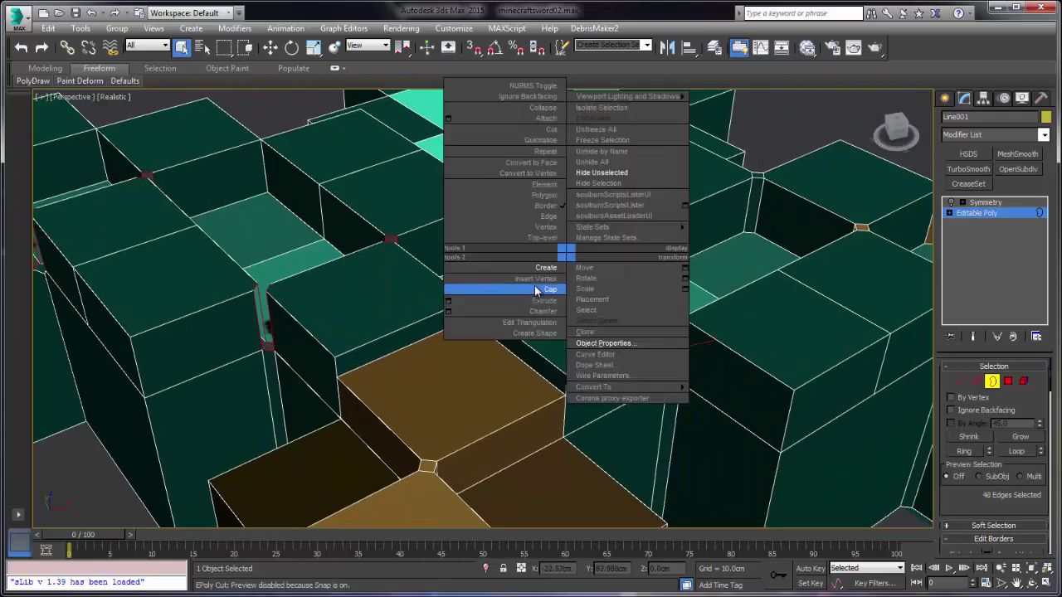
pyautogui.click(536, 292)
# Create edges between the corner vertices across the capped gaps of the dark green guard blocks.
pyautogui.press('2')
pyautogui.rightClick(536, 292)
pyautogui.click(560, 144)
pyautogui.click(690, 338)
pyautogui.click(712, 338)
pyautogui.keyDown('alt'); pyautogui.moveTo(534, 288); pyautogui.dragTo(536, 291, button='middle'); pyautogui.keyUp('alt')
pyautogui.click(673, 291)
pyautogui.click(653, 175)
pyautogui.click(667, 175)
pyautogui.scroll(4, 536, 291)
pyautogui.click(322, 293)
pyautogui.click(339, 290)
# Delete the thin chamfer polygons at the corner gaps between the dark green guard blocks.
pyautogui.scroll(-4, 535, 291)
pyautogui.scroll(2, 535, 292)
pyautogui.press('4')
pyautogui.click(574, 365)
pyautogui.keyDown('ctrl'); pyautogui.click(572, 398); pyautogui.keyUp('ctrl')
pyautogui.press('Delete')
pyautogui.click(536, 509)
pyautogui.scroll(5, 534, 285)
pyautogui.keyDown('ctrl'); pyautogui.click(508, 307); pyautogui.keyUp('ctrl')
pyautogui.press('Delete')
pyautogui.scroll(-6, 535, 290)
pyautogui.scroll(3, 536, 287)
pyautogui.click(261, 491)
pyautogui.press('z')
pyautogui.scroll(-5, 535, 286)
pyautogui.keyDown('ctrl'); pyautogui.click(510, 225); pyautogui.keyUp('ctrl')
pyautogui.press('Delete')
# Chamfer the vertical corner edge directly below the gap between the dark green guard blocks.
pyautogui.scroll(-3, 534, 287)
pyautogui.press('2')
pyautogui.rightClick(534, 285)
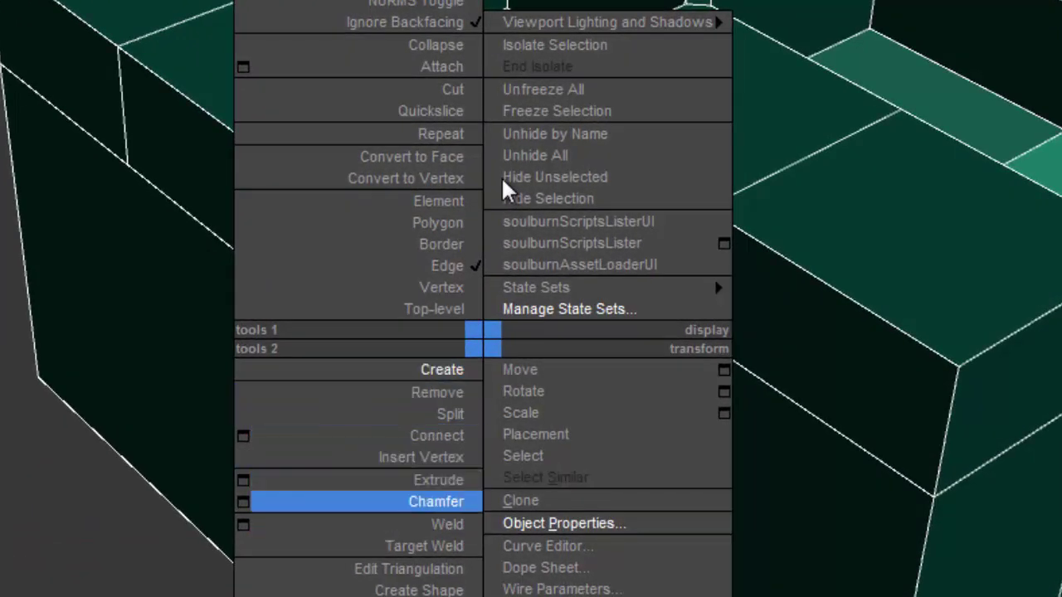
pyautogui.click(436, 502)
pyautogui.moveTo(502, 178); pyautogui.dragTo(502, 178)
pyautogui.scroll(-4, 502, 178)
pyautogui.scroll(6, 501, 176)
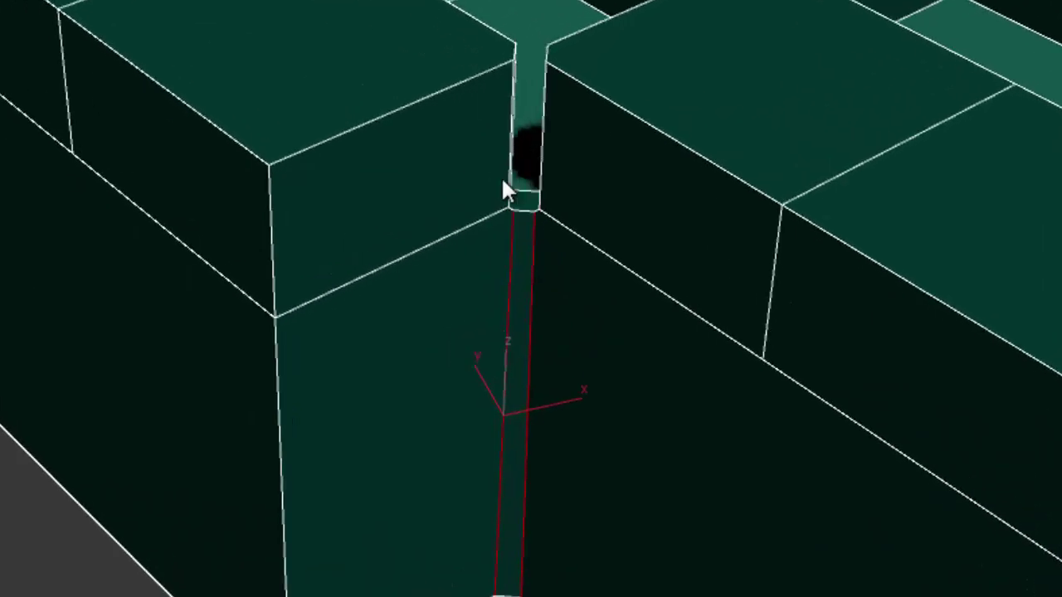
# Target weld the chamfer's two upper vertices onto the adjacent lower corner vertices of the gap.
pyautogui.rightClick(502, 178)
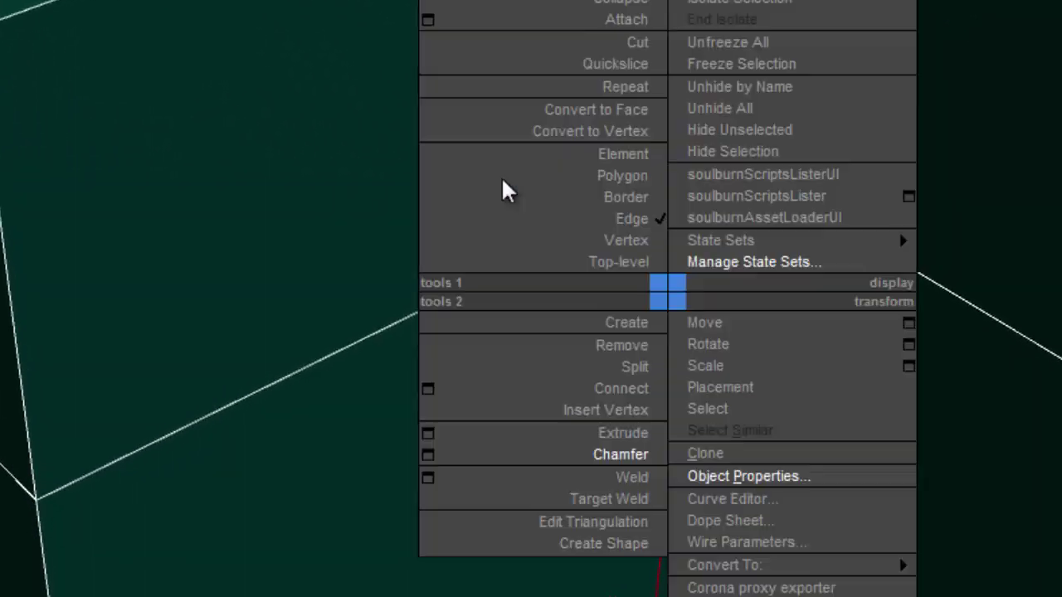
pyautogui.click(626, 240)
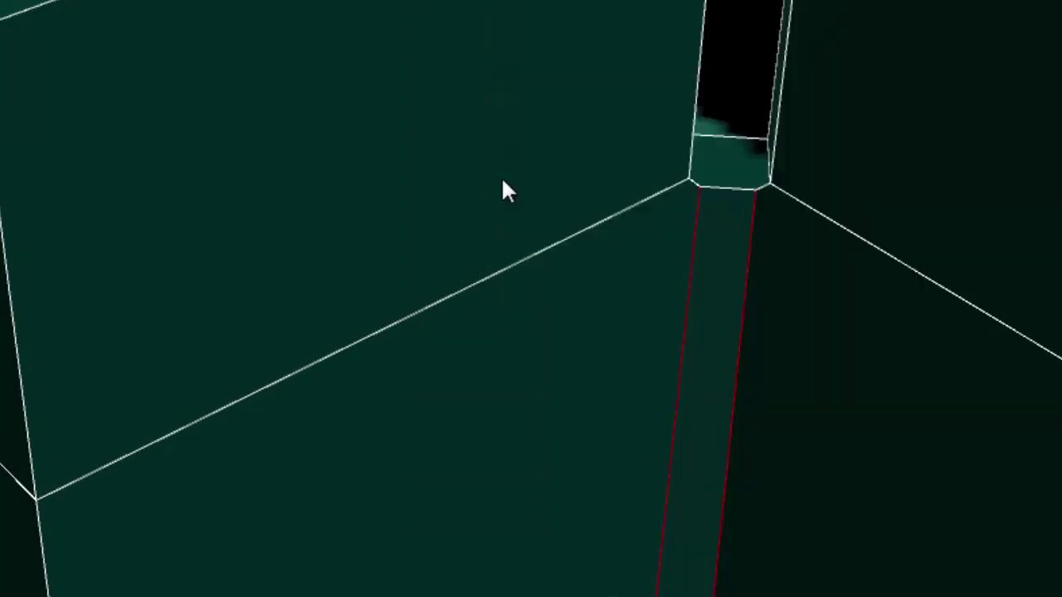
pyautogui.rightClick(665, 250)
pyautogui.click(614, 436)
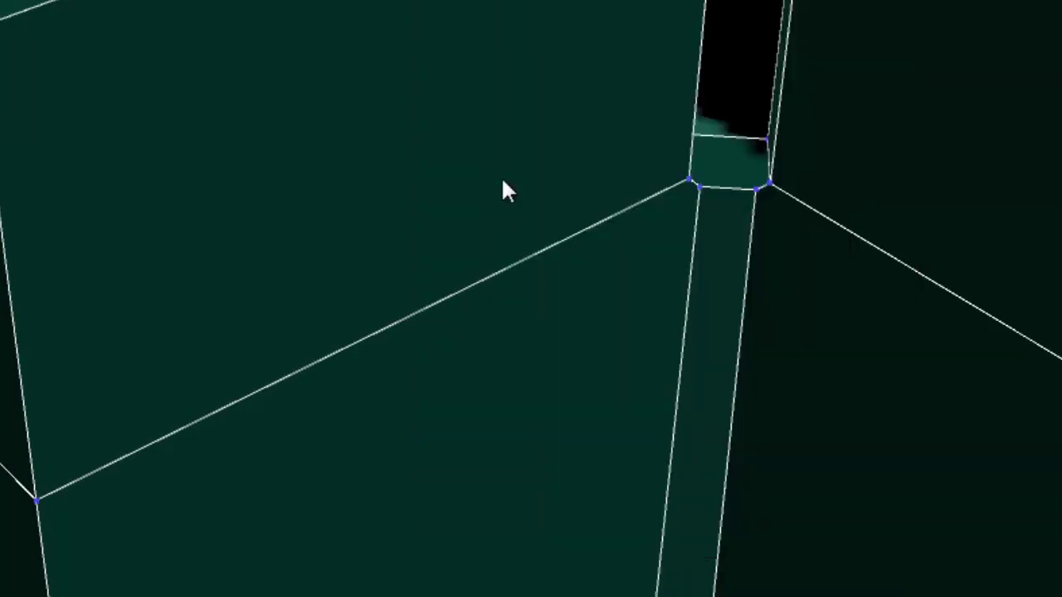
pyautogui.click(699, 187)
pyautogui.click(688, 179)
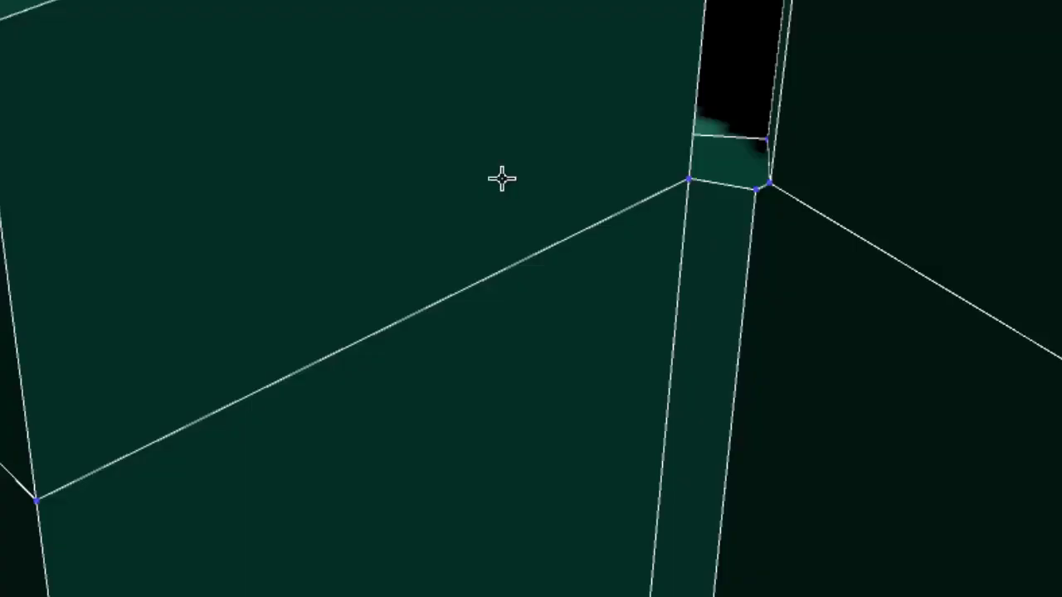
pyautogui.click(756, 190)
pyautogui.click(770, 183)
pyautogui.scroll(-4, 501, 176)
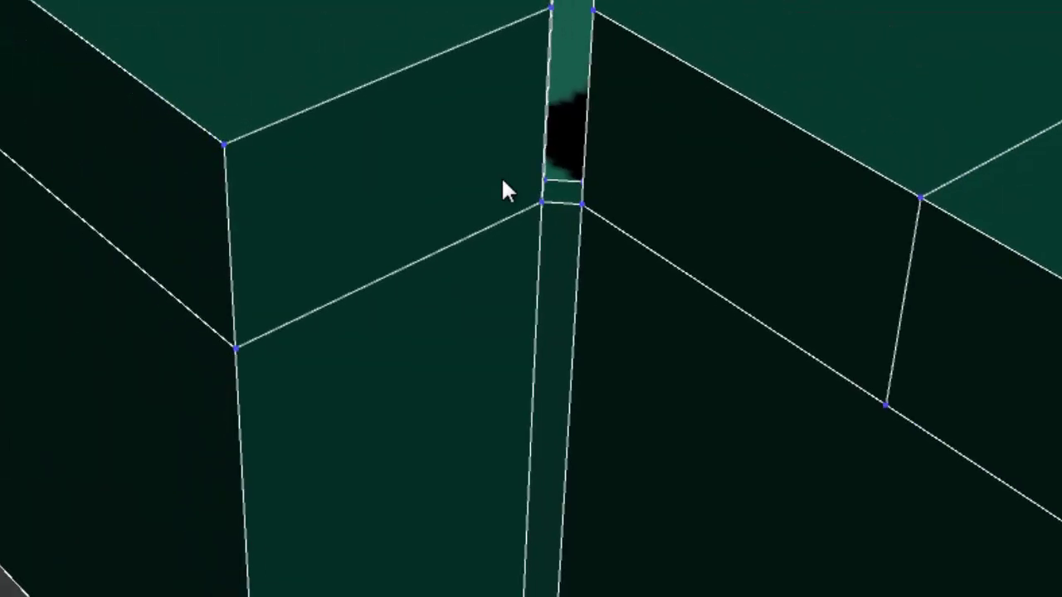
# Select the vertical edges around the corner gap between the dark green guard blocks at edge level.
pyautogui.moveTo(501, 176)
pyautogui.keyDown('alt'); pyautogui.mouseDown(button='middle')
pyautogui.moveTo(536, 137)
pyautogui.moveTo(533, 182)
pyautogui.moveTo(514, 220)
pyautogui.moveTo(373, 179)
pyautogui.mouseUp(button='middle'); pyautogui.keyUp('alt')
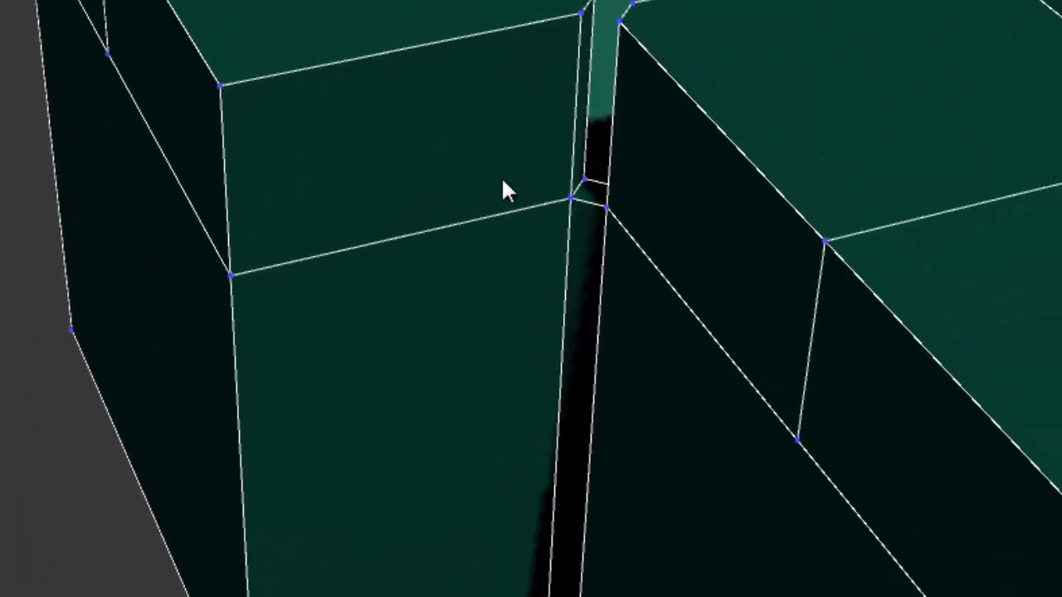
pyautogui.rightClick(558, 120)
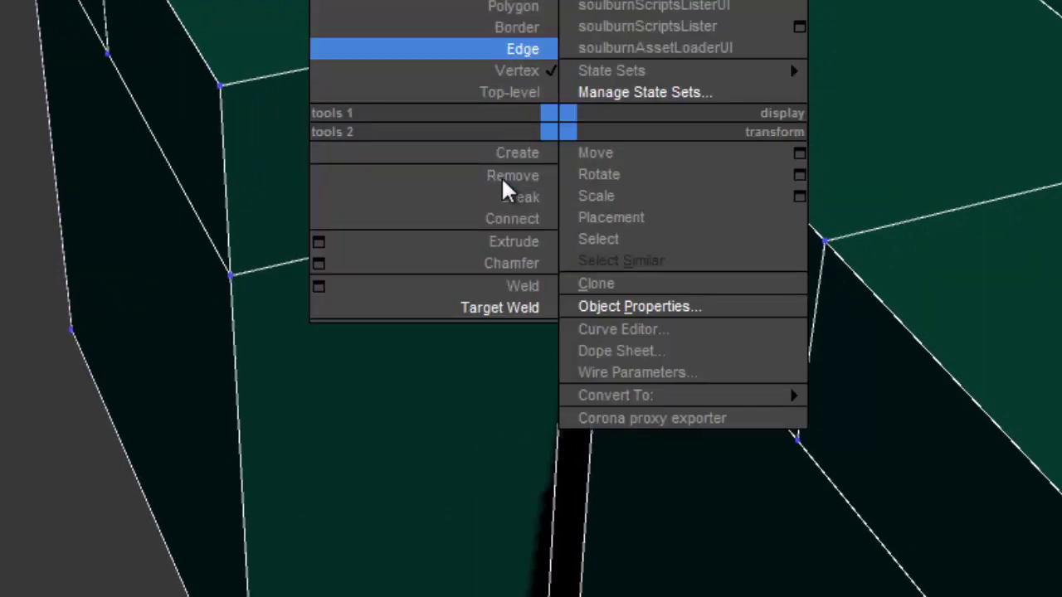
pyautogui.click(522, 48)
pyautogui.rightClick(503, 189)
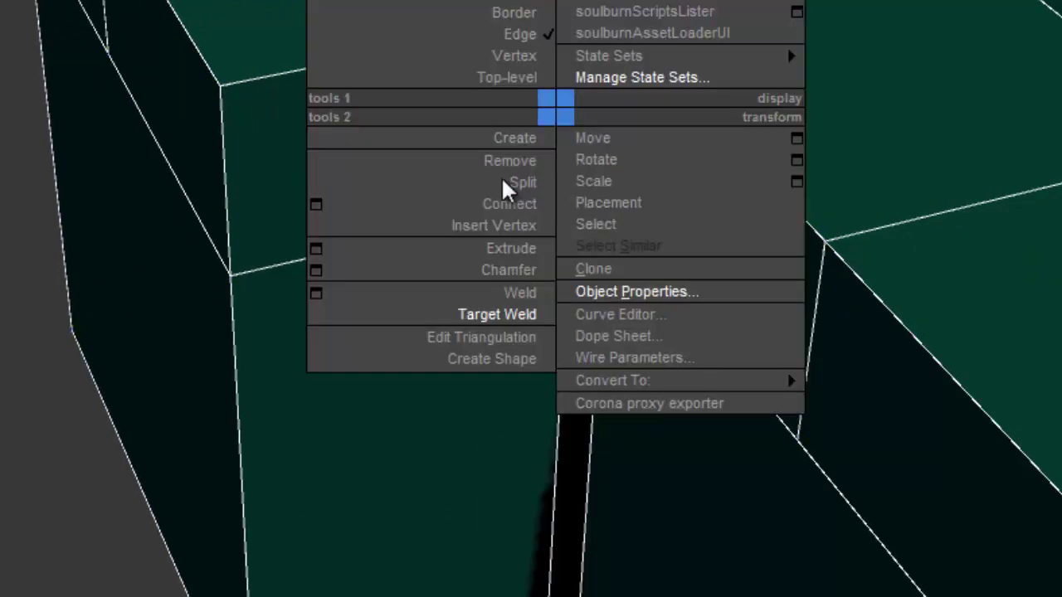
pyautogui.click(647, 114)
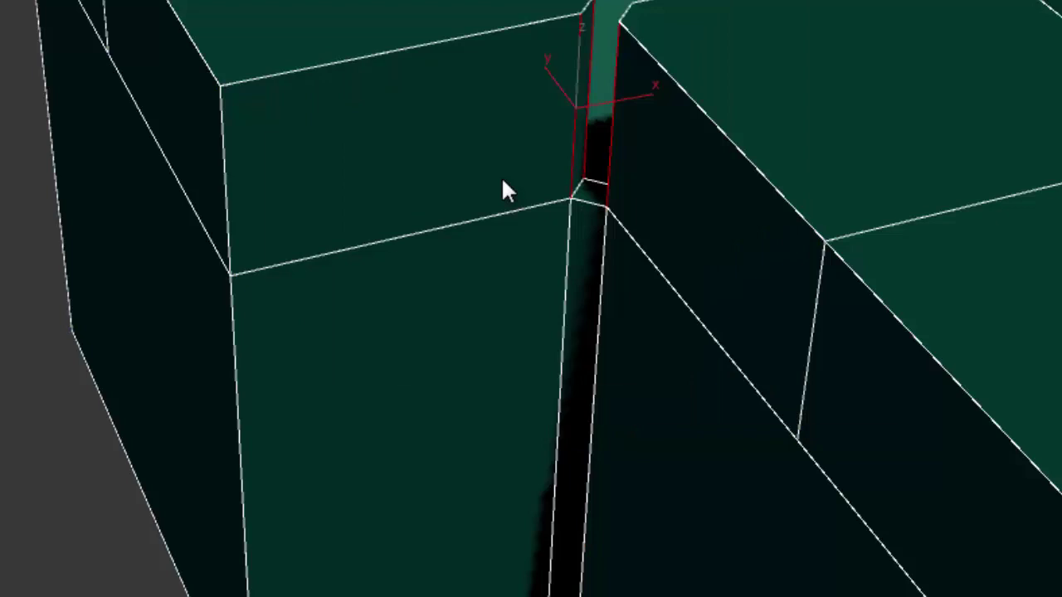
# Check the corner gap and the vertical strip below it for open borders at border level.
pyautogui.rightClick(648, 114)
pyautogui.click(606, 19)
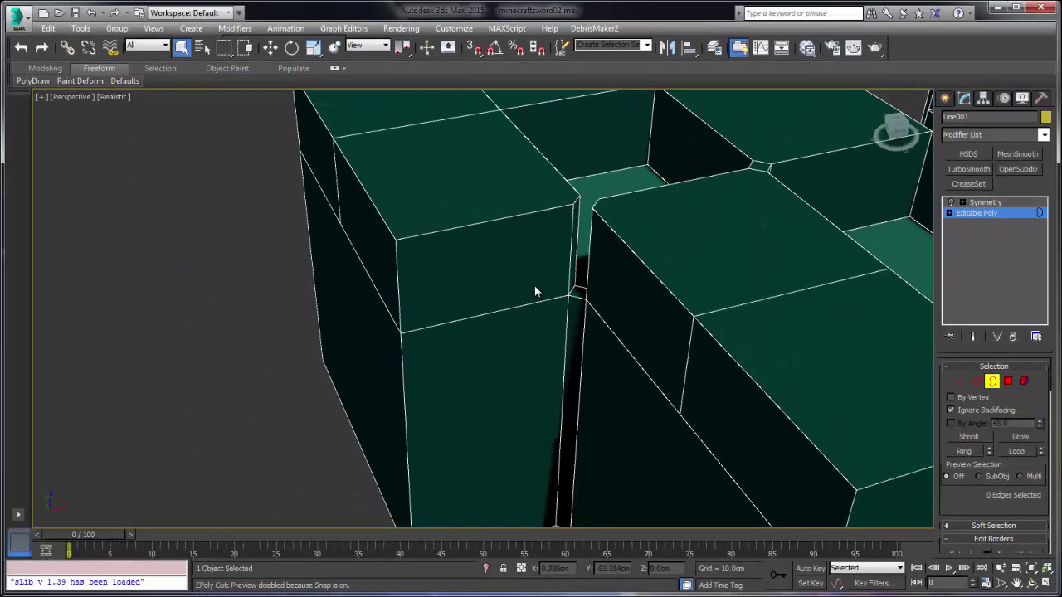
pyautogui.rightClick(534, 287)
pyautogui.click(535, 173)
pyautogui.press('3')
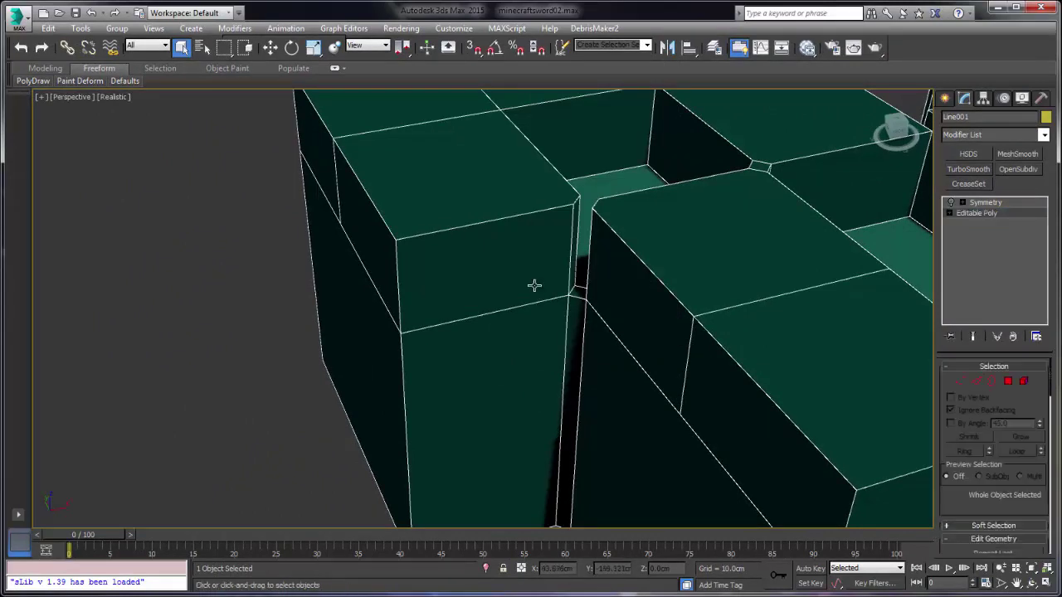
pyautogui.moveTo(534, 286)
pyautogui.keyDown('alt'); pyautogui.mouseDown(button='middle')
pyautogui.moveTo(505, 286)
pyautogui.moveTo(549, 286)
pyautogui.moveTo(541, 294)
pyautogui.mouseUp(button='middle'); pyautogui.keyUp('alt')
pyautogui.scroll(1, 534, 285)
pyautogui.scroll(-3, 535, 285)
pyautogui.scroll(2, 534, 286)
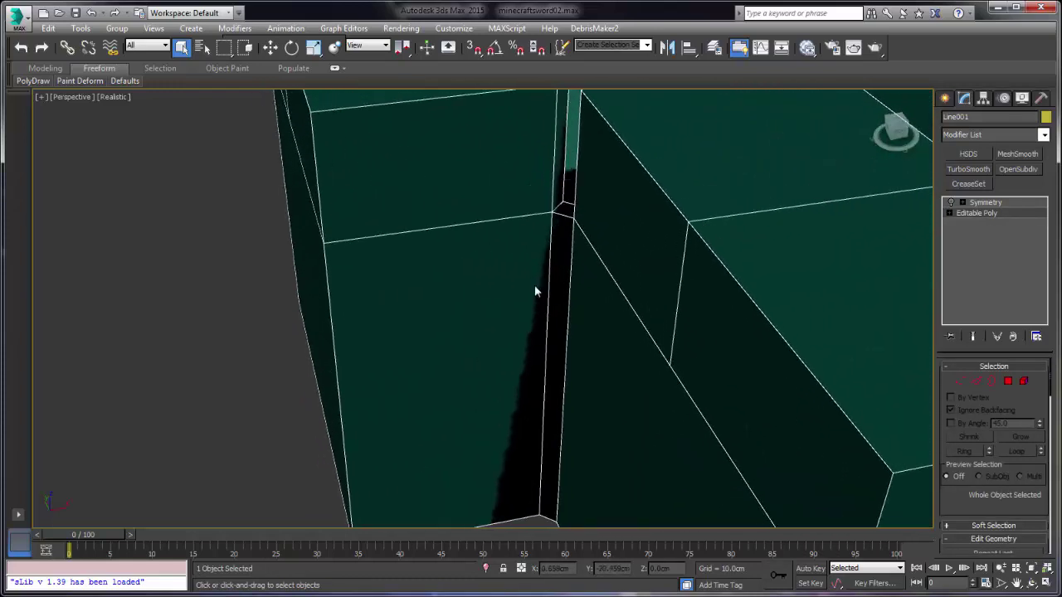
pyautogui.rightClick(534, 286)
pyautogui.click(531, 153)
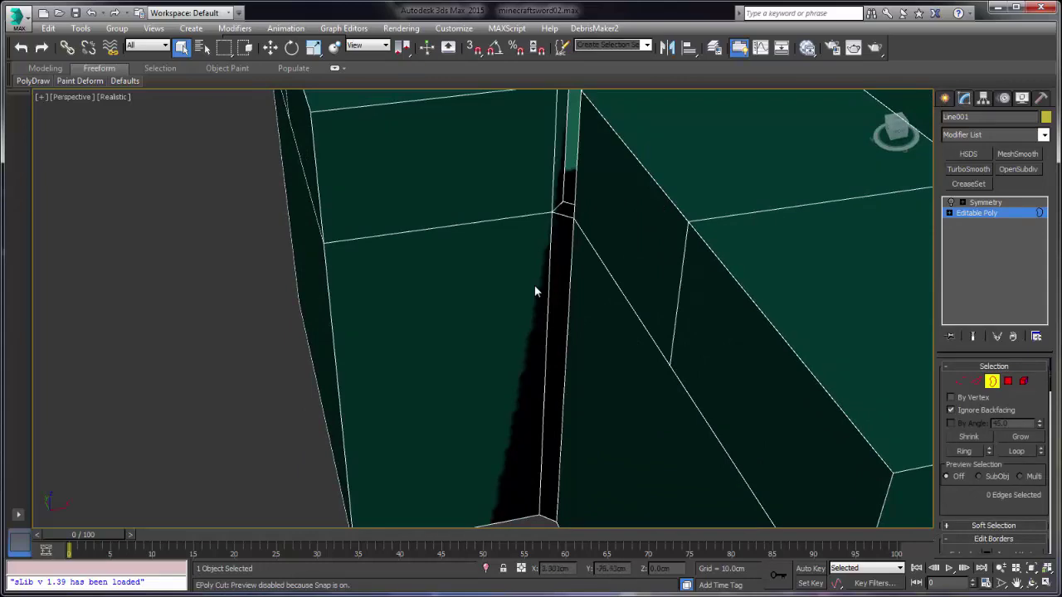
pyautogui.rightClick(535, 285)
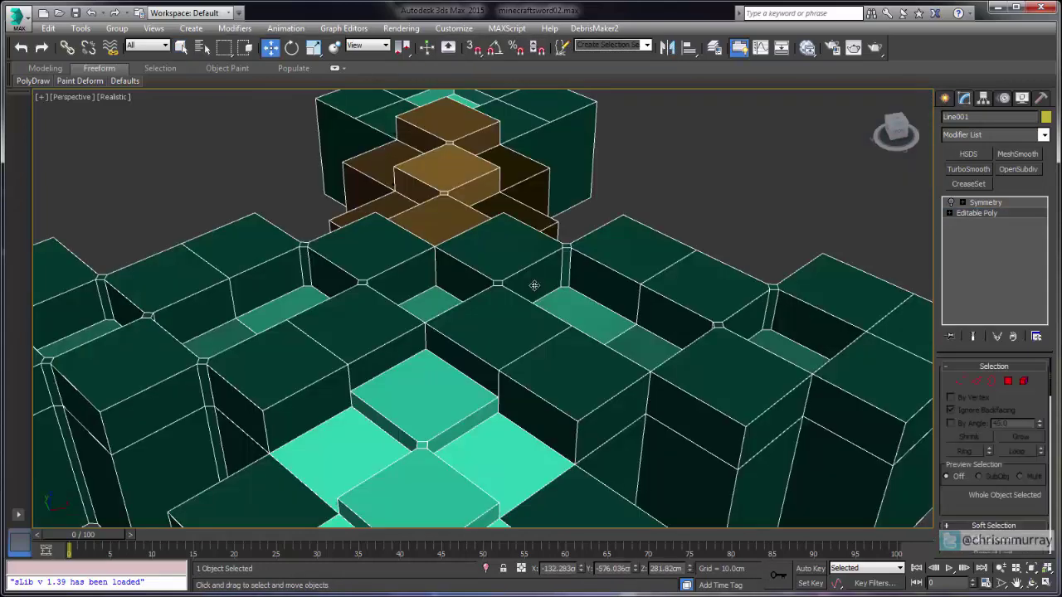
# Turn on the xView Open Edges check for the whole sword model.
pyautogui.keyDown('alt'); pyautogui.moveTo(534, 285); pyautogui.dragTo(534, 290, button='middle'); pyautogui.keyUp('alt')
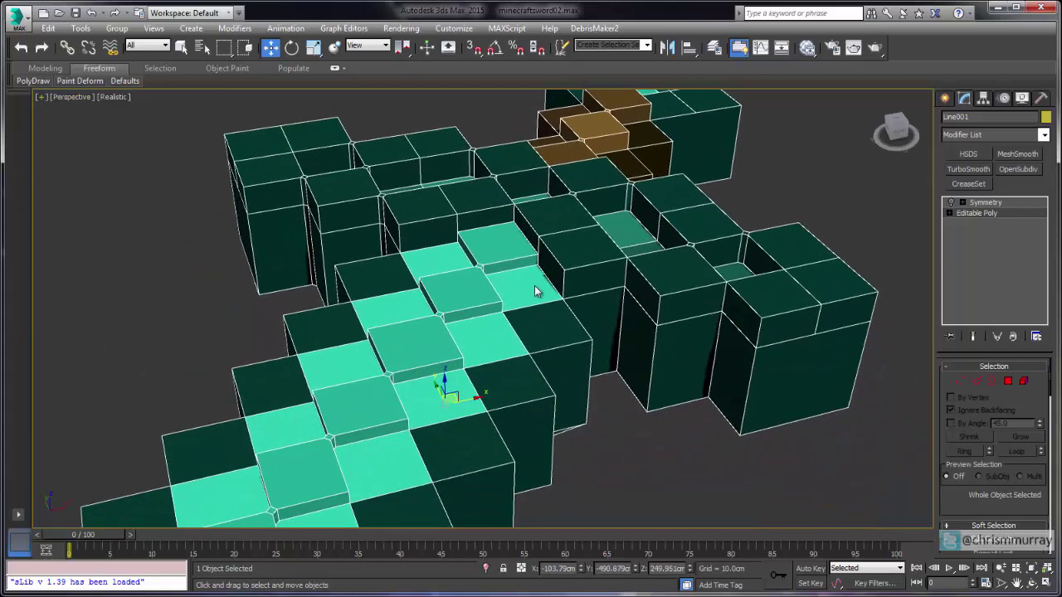
pyautogui.click(40, 97)
pyautogui.moveTo(70, 215)
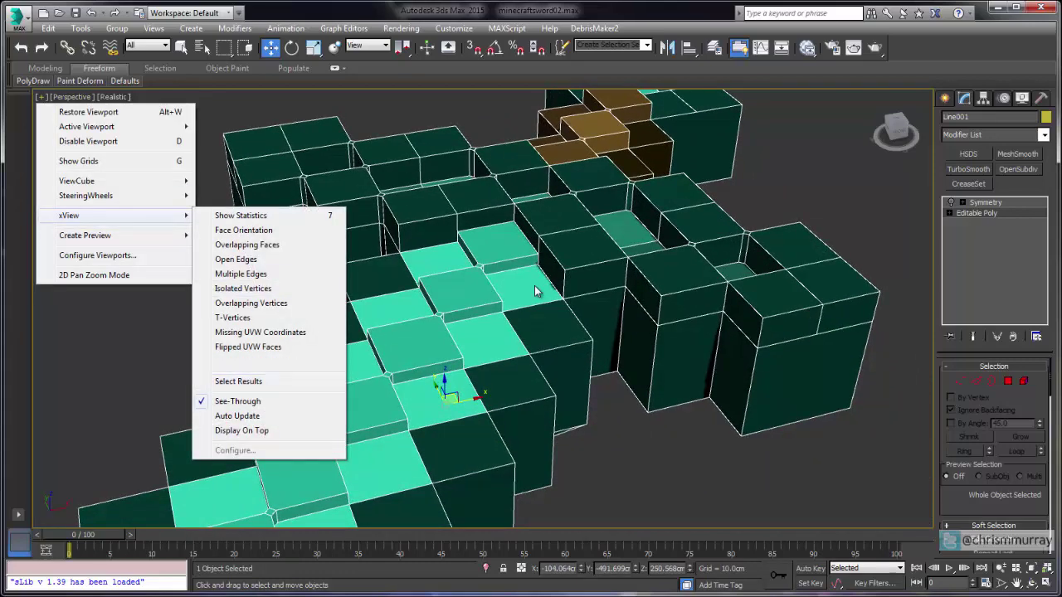
pyautogui.click(236, 259)
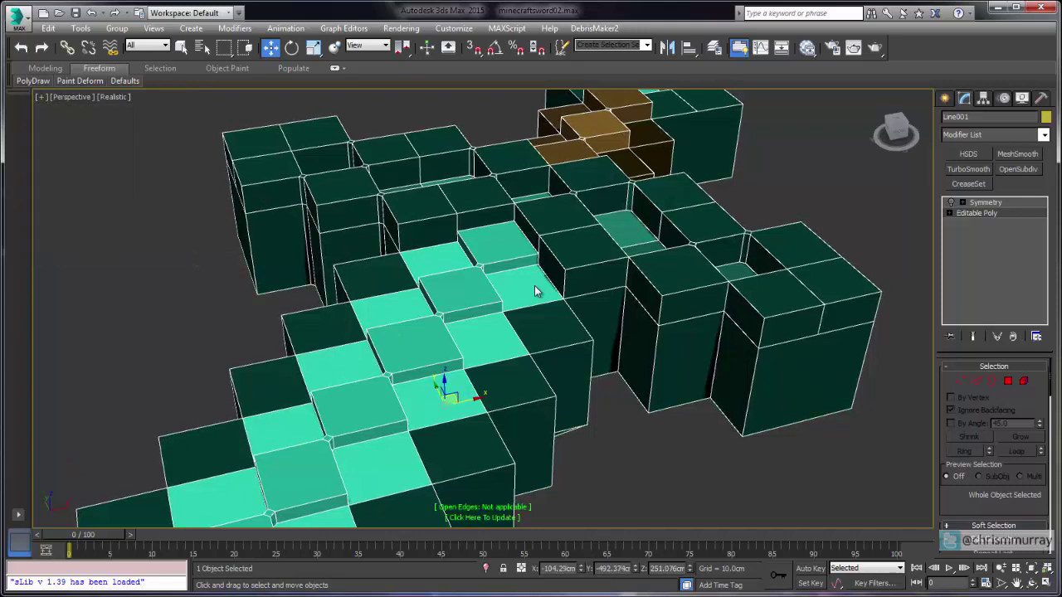
pyautogui.keyDown('alt'); pyautogui.moveTo(534, 286); pyautogui.dragTo(536, 291, button='middle'); pyautogui.keyUp('alt')
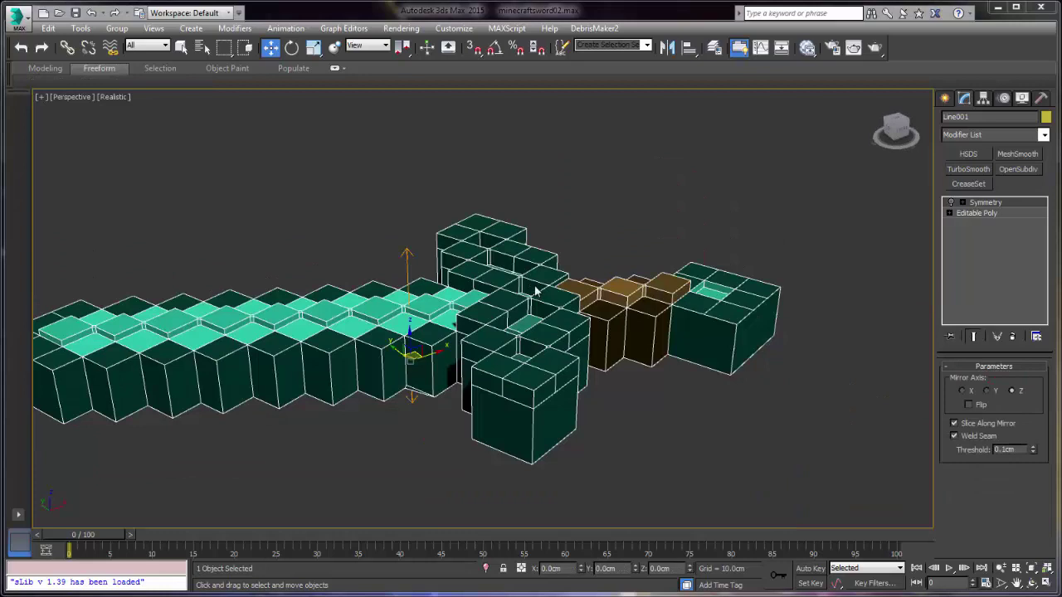
# Run the xView Open Edges check with the Symmetry modifier selected and update its result.
pyautogui.keyDown('alt'); pyautogui.moveTo(535, 291); pyautogui.dragTo(489, 294, button='middle'); pyautogui.keyUp('alt')
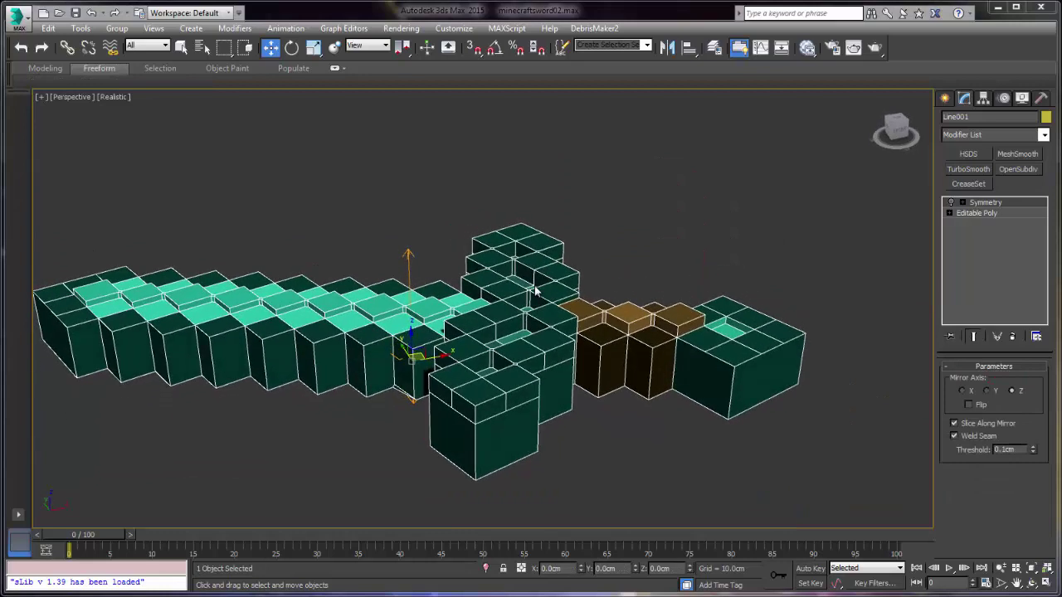
pyautogui.click(42, 97)
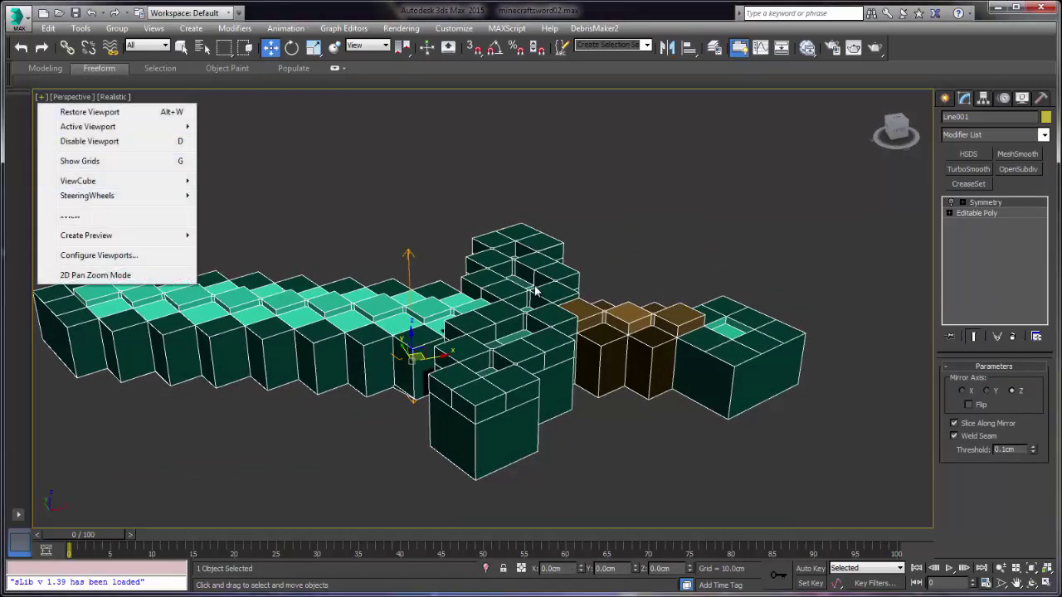
pyautogui.moveTo(71, 215)
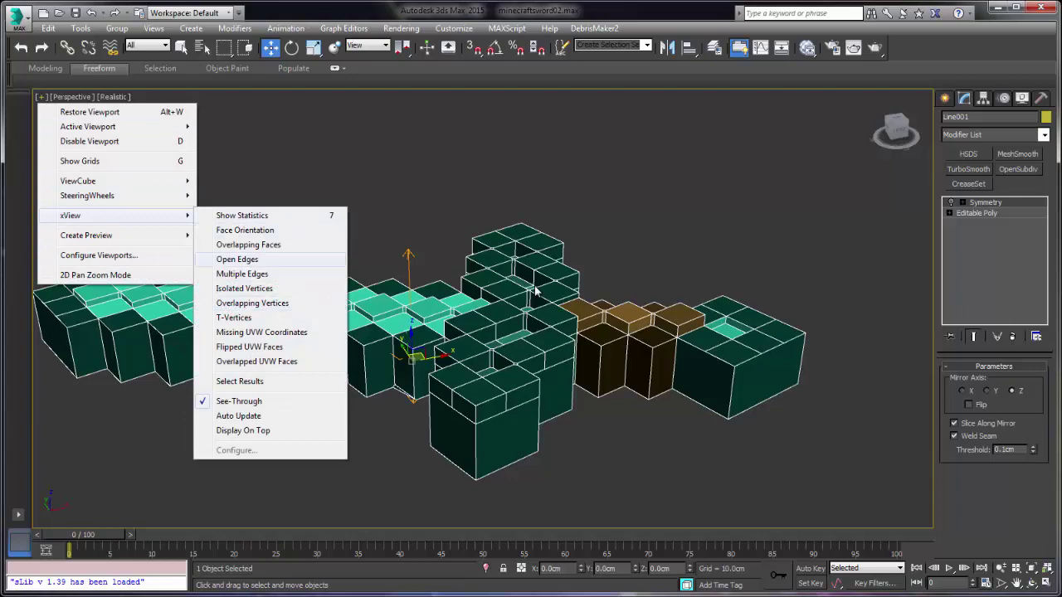
pyautogui.click(237, 260)
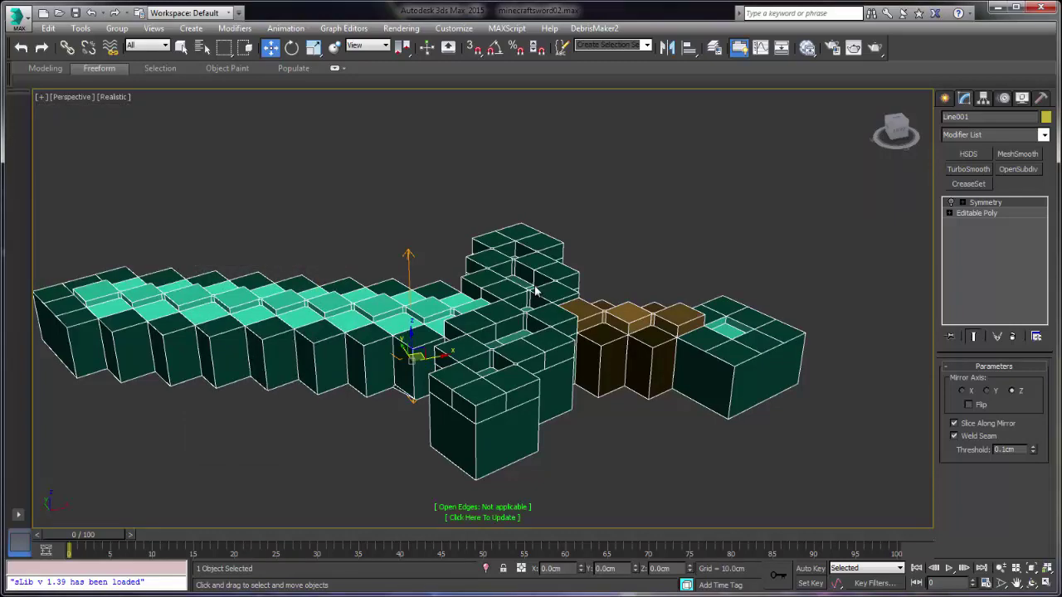
pyautogui.click(483, 518)
pyautogui.moveTo(535, 290)
pyautogui.keyDown('alt'); pyautogui.mouseDown(button='middle')
pyautogui.moveTo(536, 195)
pyautogui.moveTo(631, 199)
pyautogui.moveTo(535, 290)
pyautogui.mouseUp(button='middle'); pyautogui.keyUp('alt')
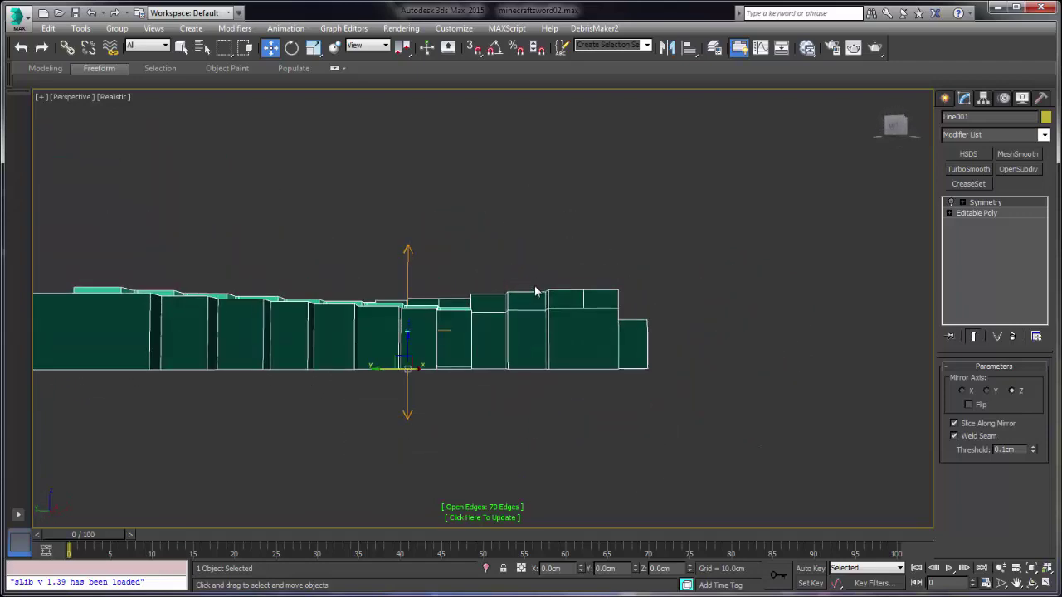
# Examine the highlighted open edges along the sword's mirror plane from several angles.
pyautogui.click(467, 507)
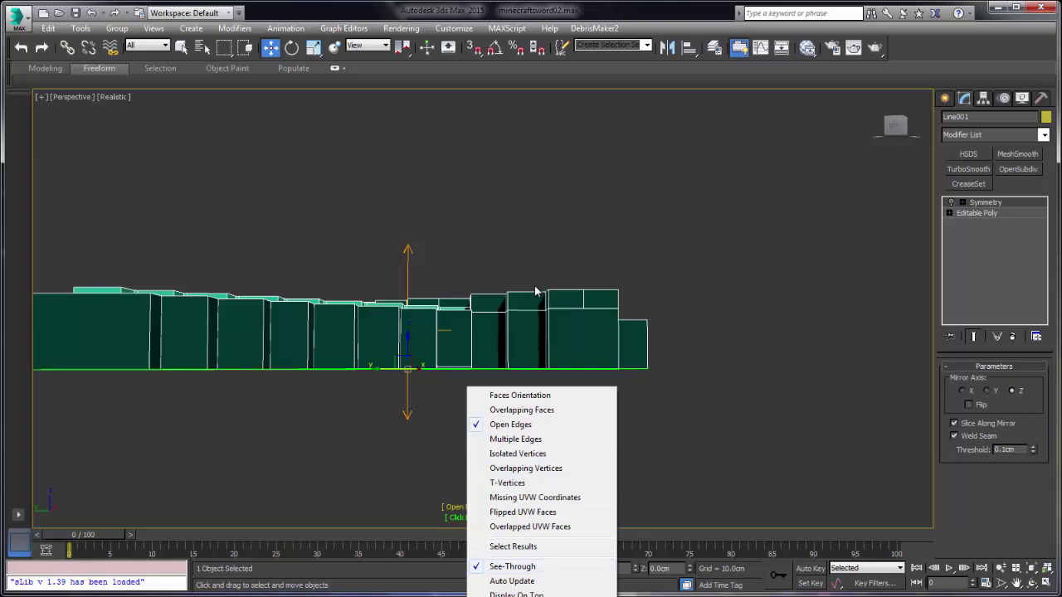
pyautogui.click(535, 287)
pyautogui.click(536, 292)
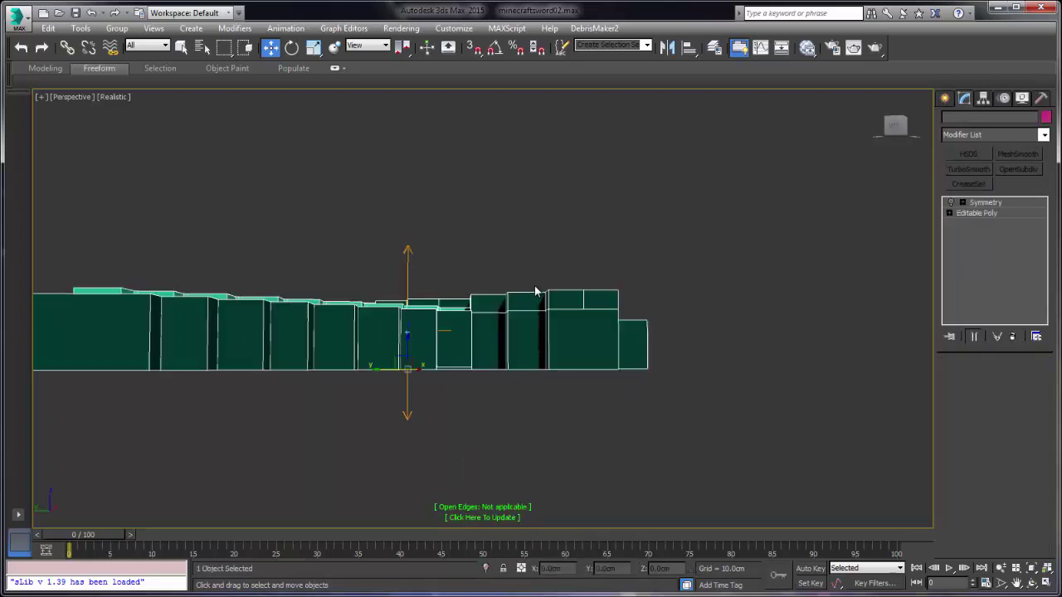
pyautogui.moveTo(535, 292)
pyautogui.keyDown('alt'); pyautogui.mouseDown(button='middle')
pyautogui.moveTo(533, 231)
pyautogui.moveTo(531, 300)
pyautogui.moveTo(493, 307)
pyautogui.moveTo(533, 291)
pyautogui.moveTo(535, 244)
pyautogui.moveTo(537, 310)
pyautogui.mouseUp(button='middle'); pyautogui.keyUp('alt')
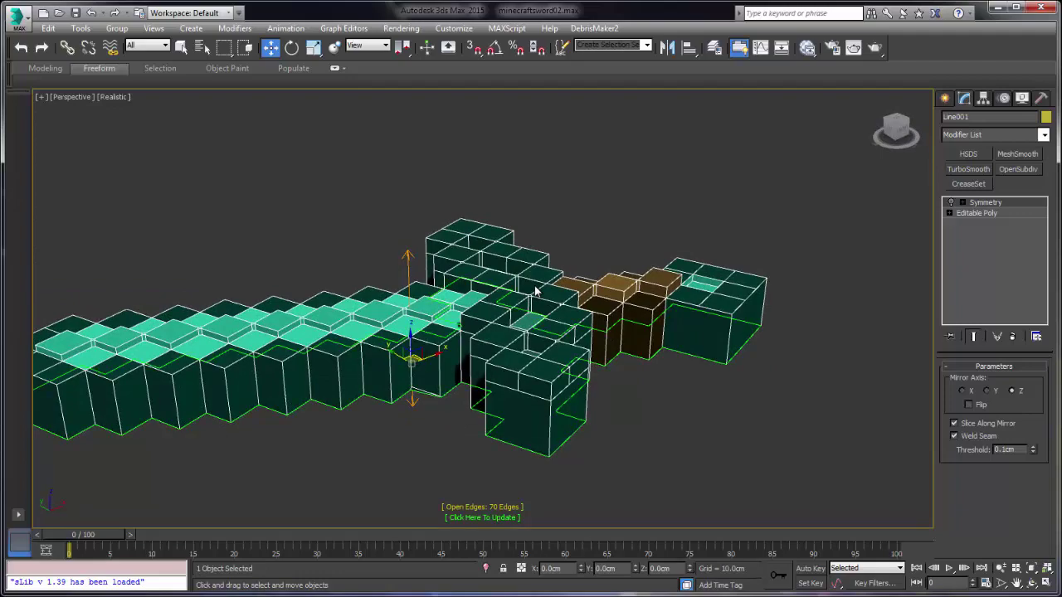
pyautogui.keyDown('alt'); pyautogui.moveTo(534, 286); pyautogui.dragTo(534, 285, button='middle'); pyautogui.keyUp('alt')
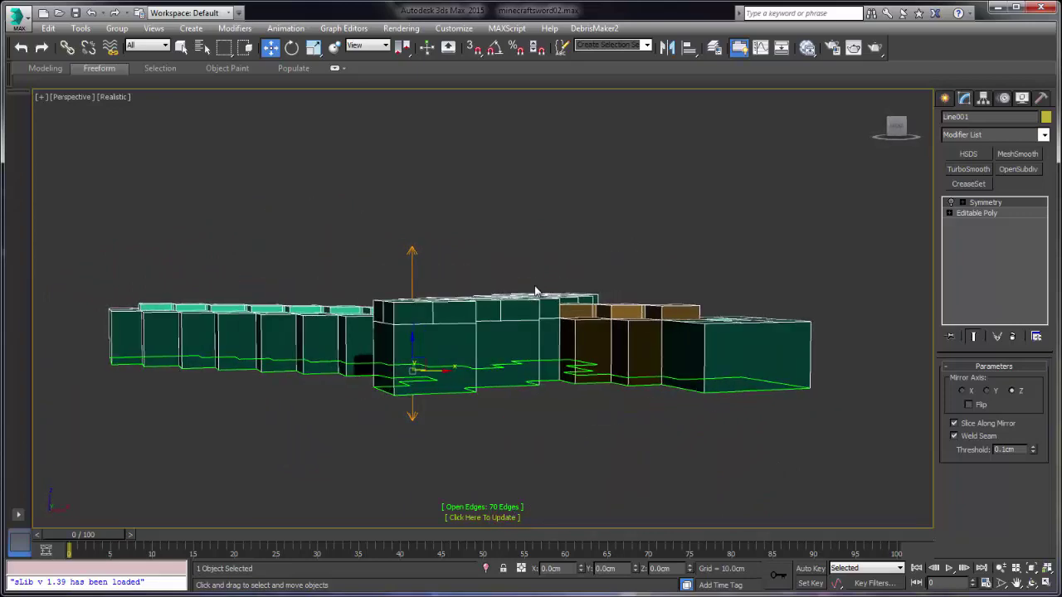
# Switch the xView check to Overlapping Faces and examine the faces around the sword's guard.
pyautogui.click(486, 506)
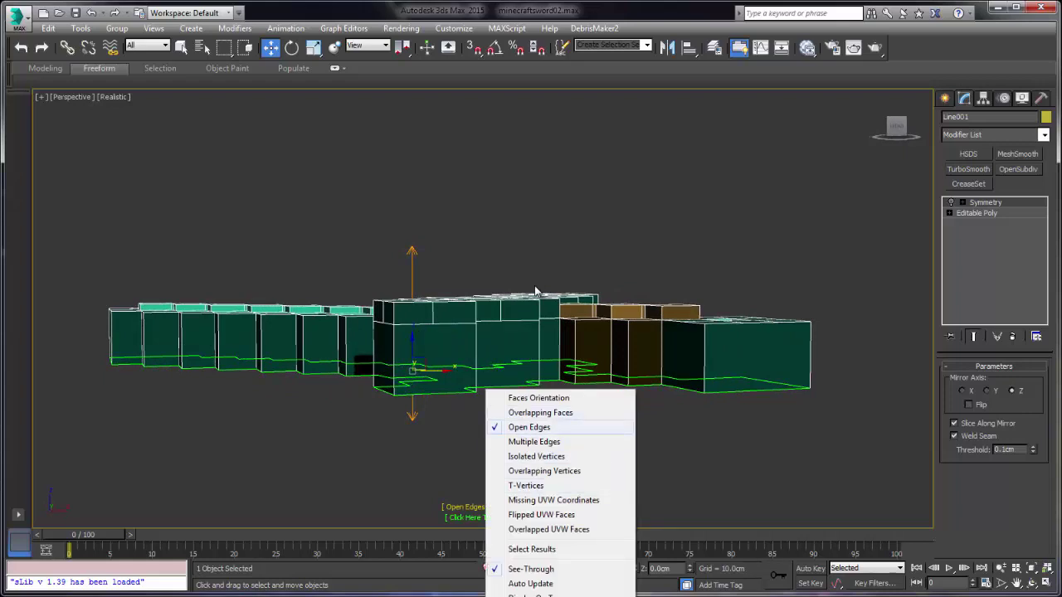
pyautogui.click(541, 413)
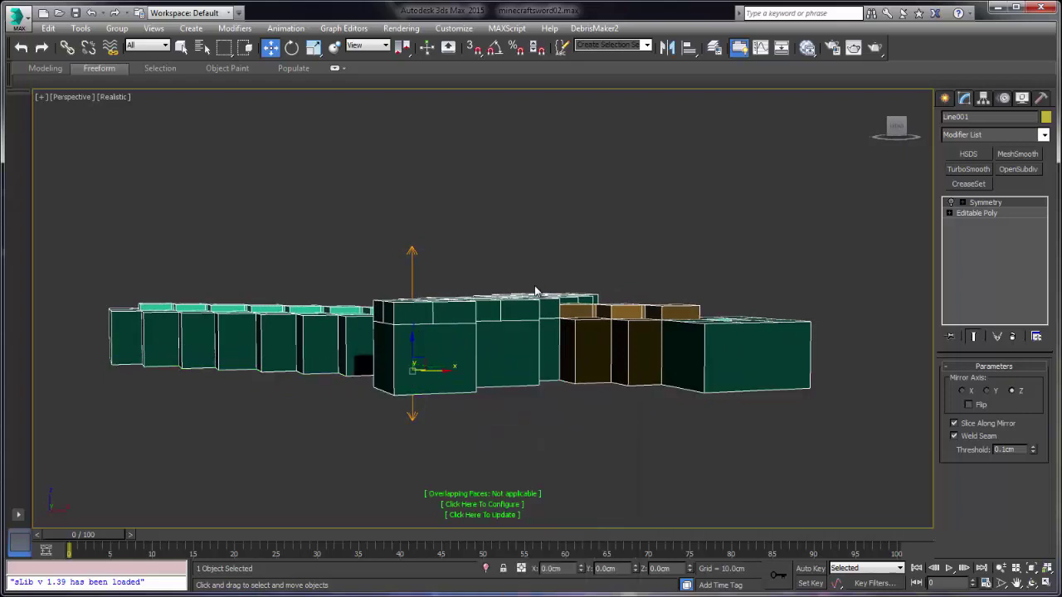
pyautogui.keyDown('alt'); pyautogui.moveTo(534, 286); pyautogui.dragTo(535, 286, button='middle'); pyautogui.keyUp('alt')
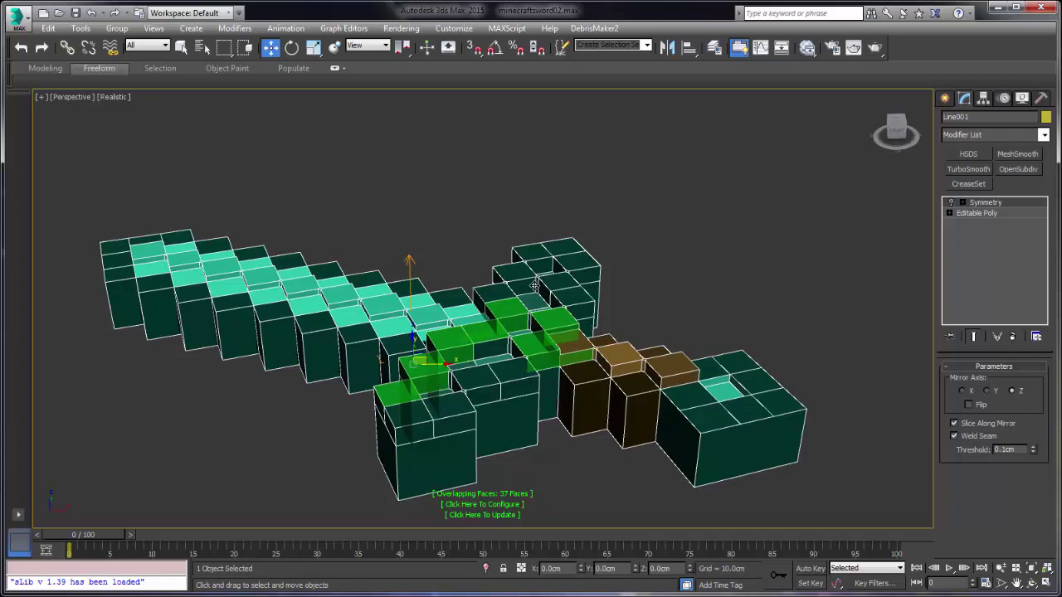
pyautogui.keyDown('alt'); pyautogui.moveTo(535, 286); pyautogui.dragTo(535, 285, button='middle'); pyautogui.keyUp('alt')
pyautogui.scroll(6, 535, 291)
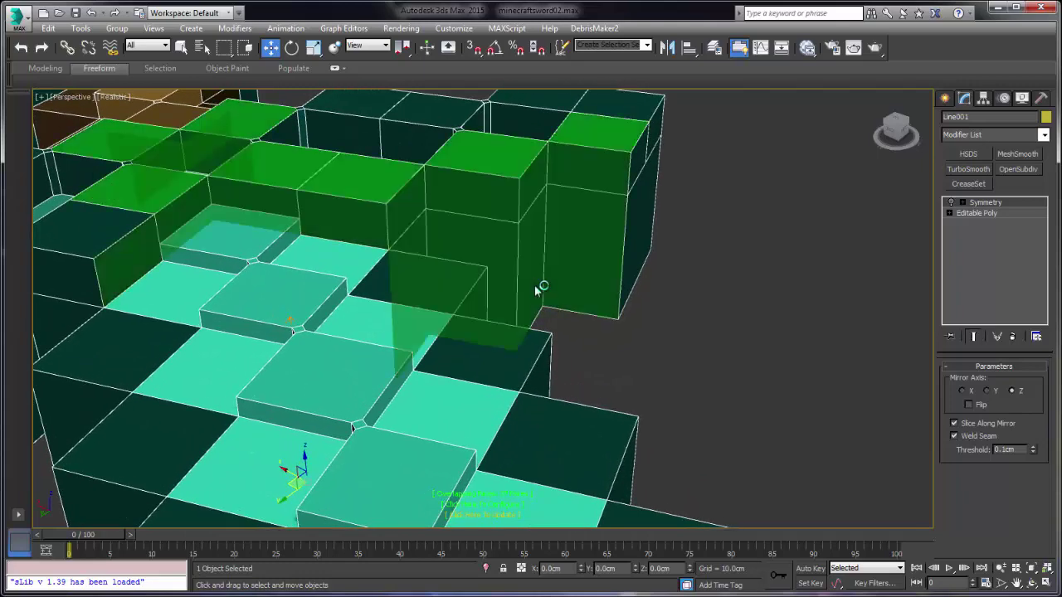
# Turn off the Overlapping Faces check and inspect the guard blocks without the highlighting.
pyautogui.click(481, 504)
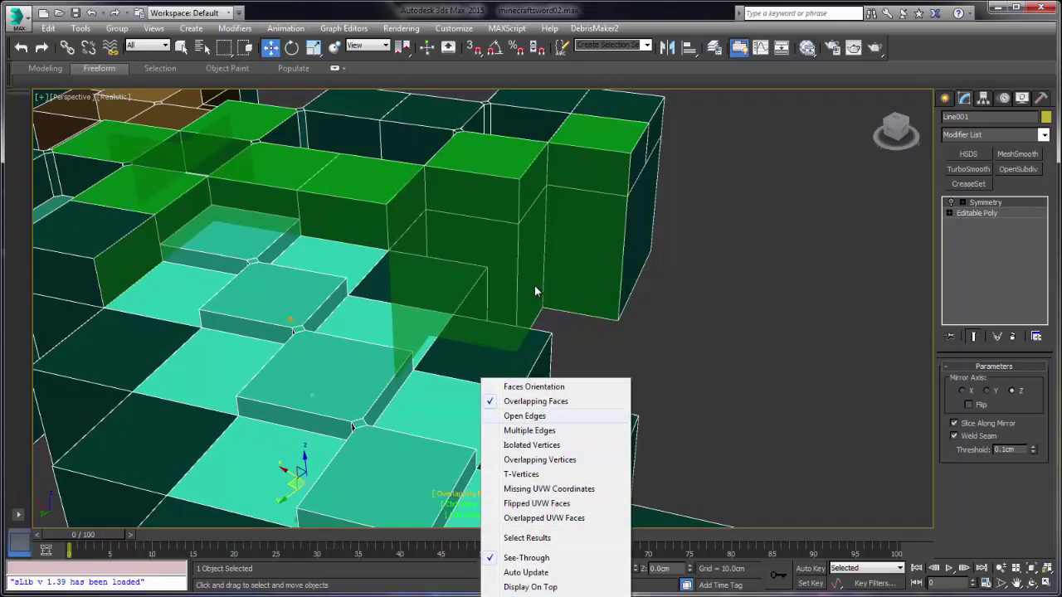
pyautogui.click(536, 401)
pyautogui.keyDown('alt'); pyautogui.moveTo(534, 285); pyautogui.dragTo(535, 286, button='middle'); pyautogui.keyUp('alt')
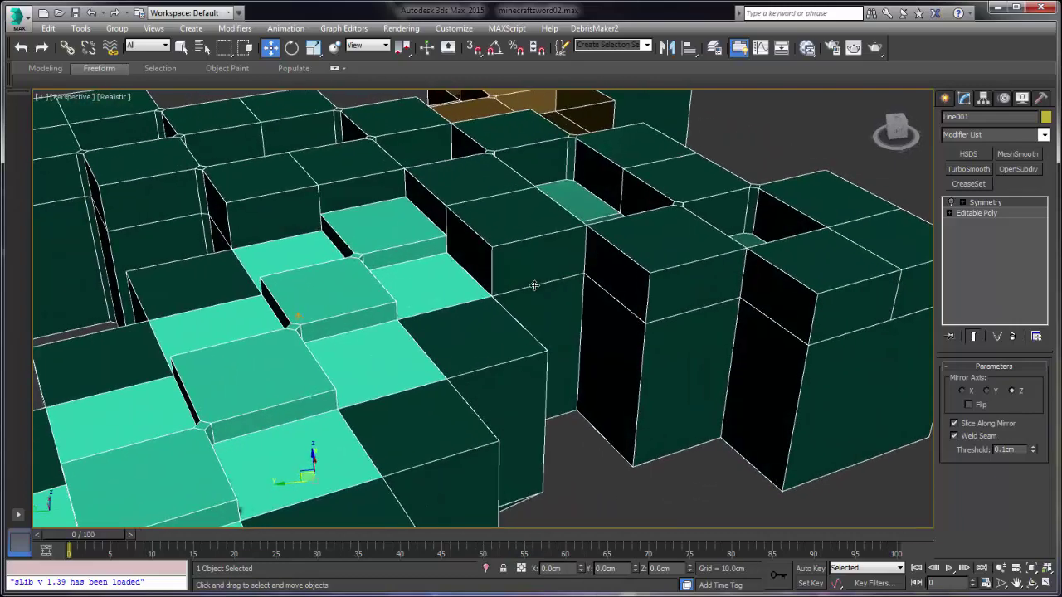
pyautogui.scroll(3, 534, 286)
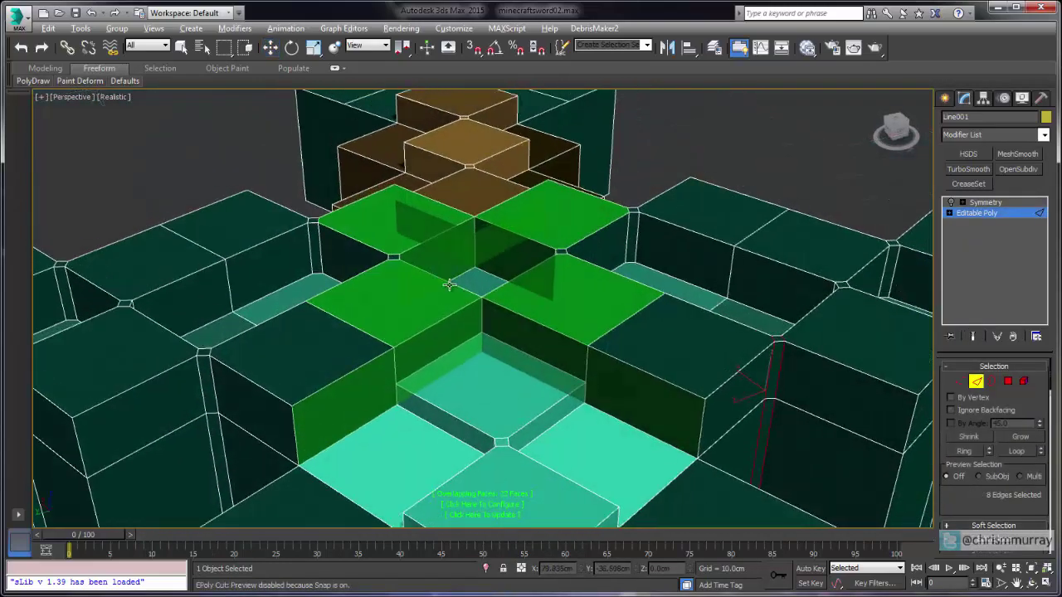
# Examine the overlapping faces highlighted around the centre of the guard where it meets the blade.
pyautogui.keyDown('alt'); pyautogui.moveTo(449, 285); pyautogui.dragTo(462, 283, button='middle'); pyautogui.keyUp('alt')
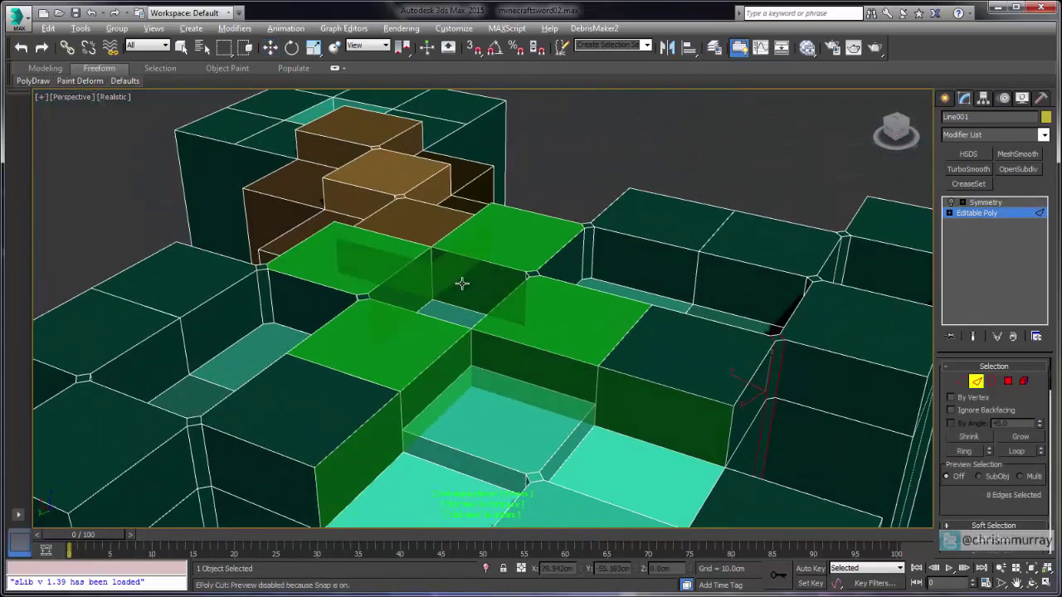
pyautogui.scroll(3, 475, 365)
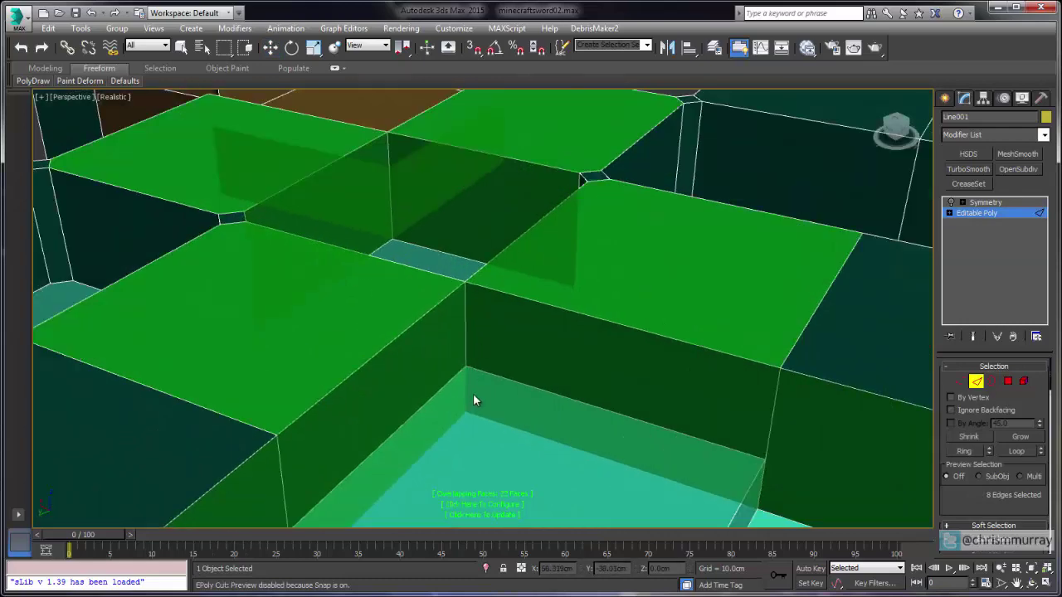
pyautogui.scroll(-3, 456, 342)
pyautogui.keyDown('alt'); pyautogui.moveTo(453, 336); pyautogui.dragTo(452, 336, button='middle'); pyautogui.keyUp('alt')
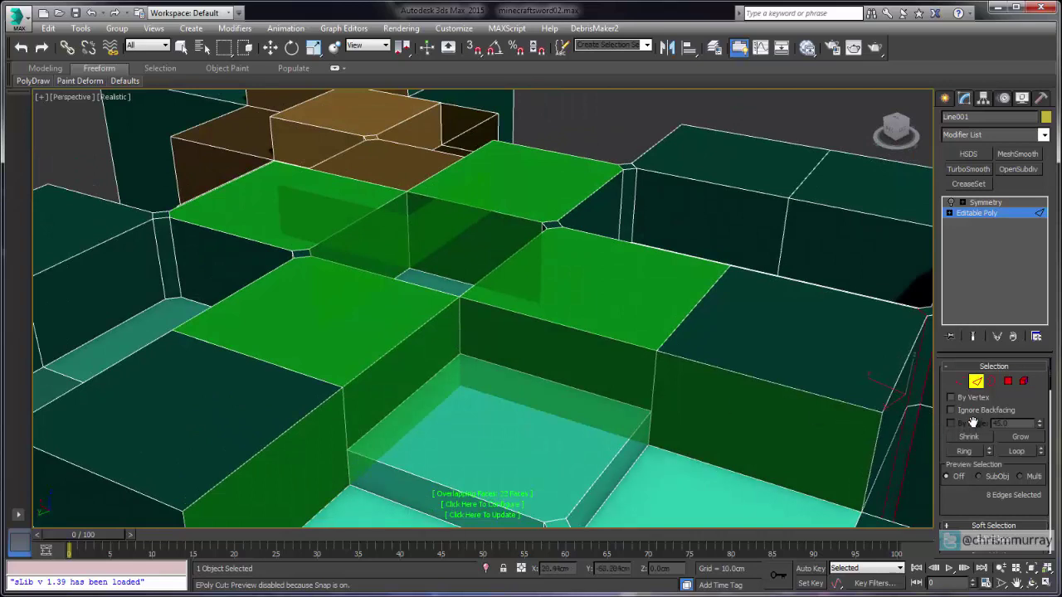
# Leave edge level and turn off the Overlapping Faces check to inspect the guard's inner corner.
pyautogui.click(975, 383)
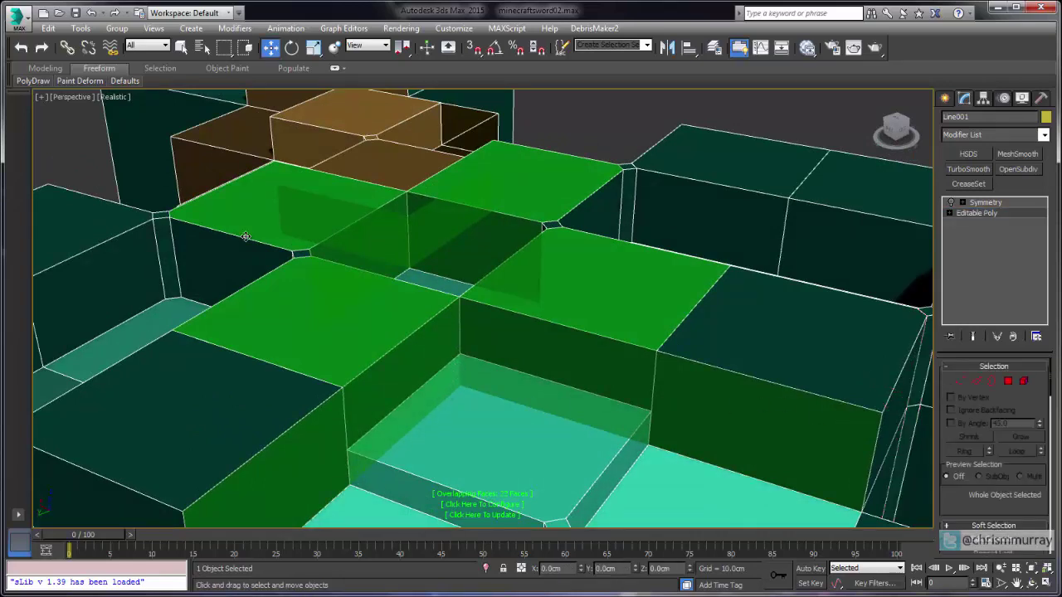
pyautogui.click(468, 503)
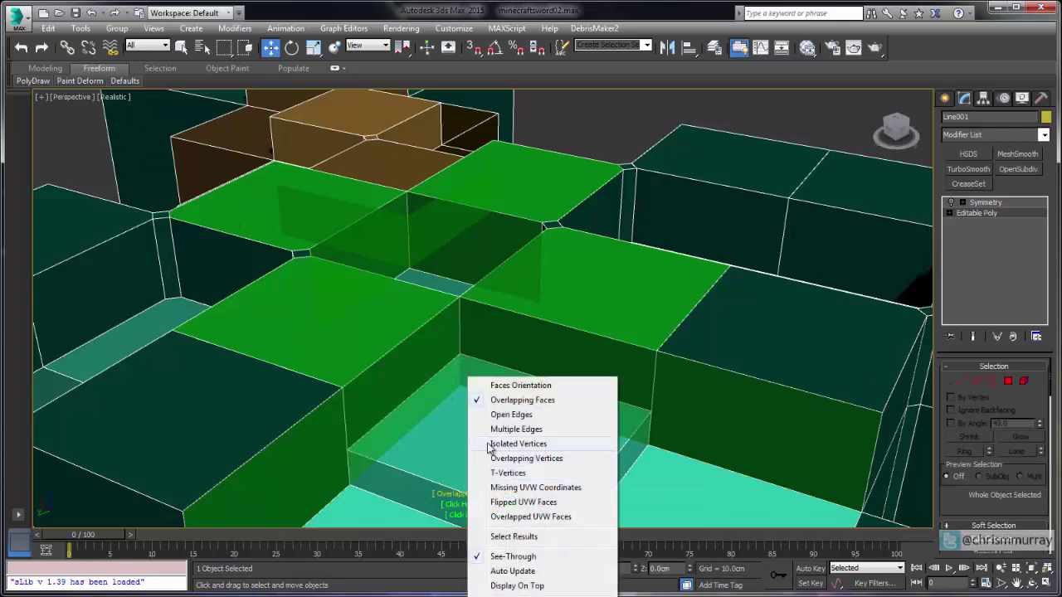
pyautogui.click(509, 402)
pyautogui.scroll(4, 480, 351)
pyautogui.moveTo(482, 348)
pyautogui.mouseDown(button='middle')
pyautogui.moveTo(496, 338)
pyautogui.moveTo(462, 351)
pyautogui.moveTo(484, 332)
pyautogui.moveTo(473, 330)
pyautogui.mouseUp(button='middle')
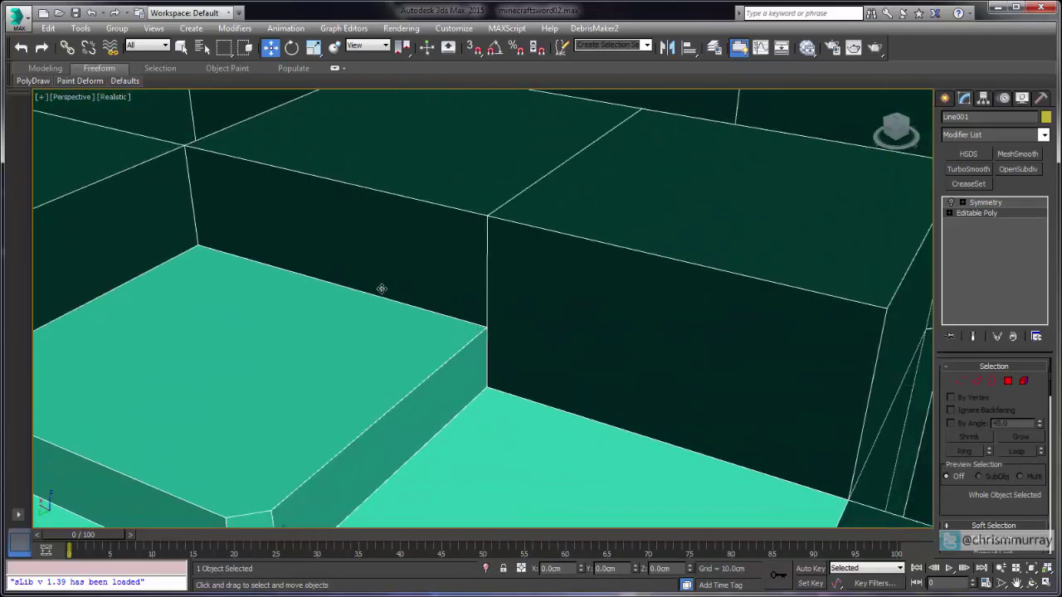
# Enter the Editable Poly's Edge level and turn on Ignore Backfacing.
pyautogui.moveTo(381, 288); pyautogui.dragTo(564, 287, button='middle')
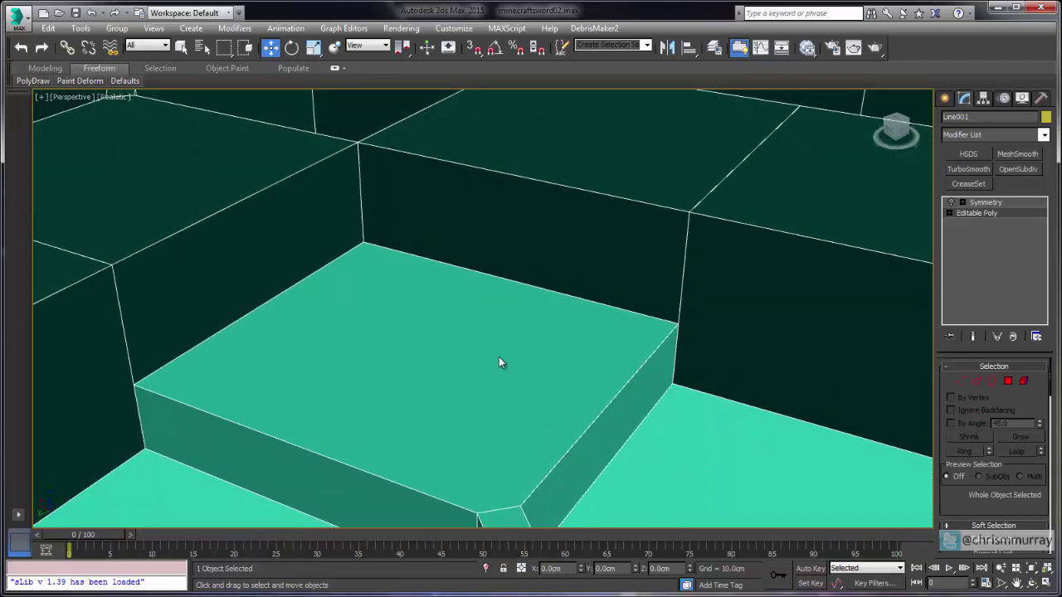
pyautogui.rightClick(499, 356)
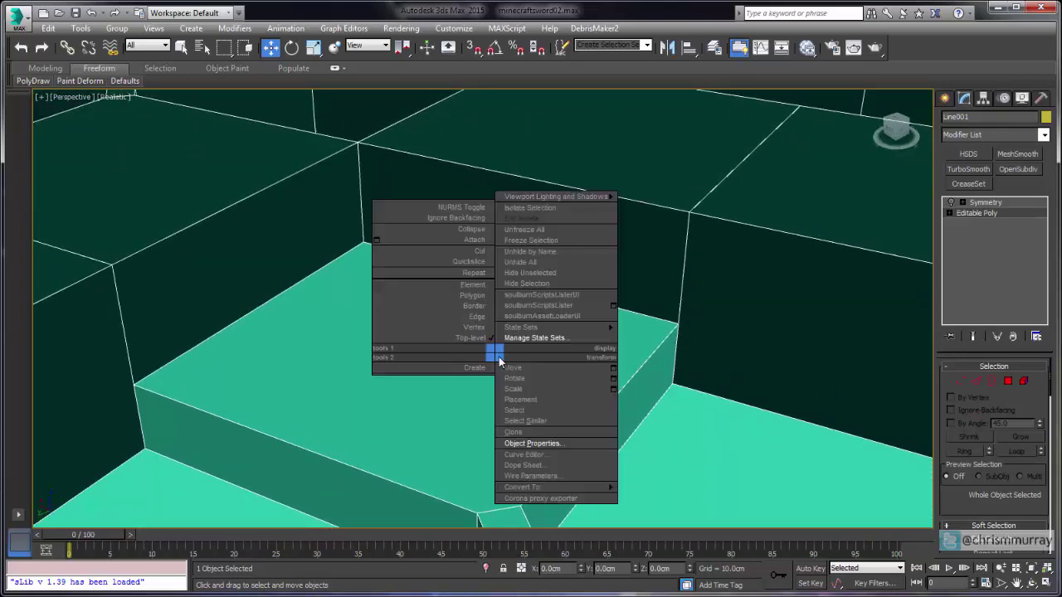
pyautogui.click(461, 318)
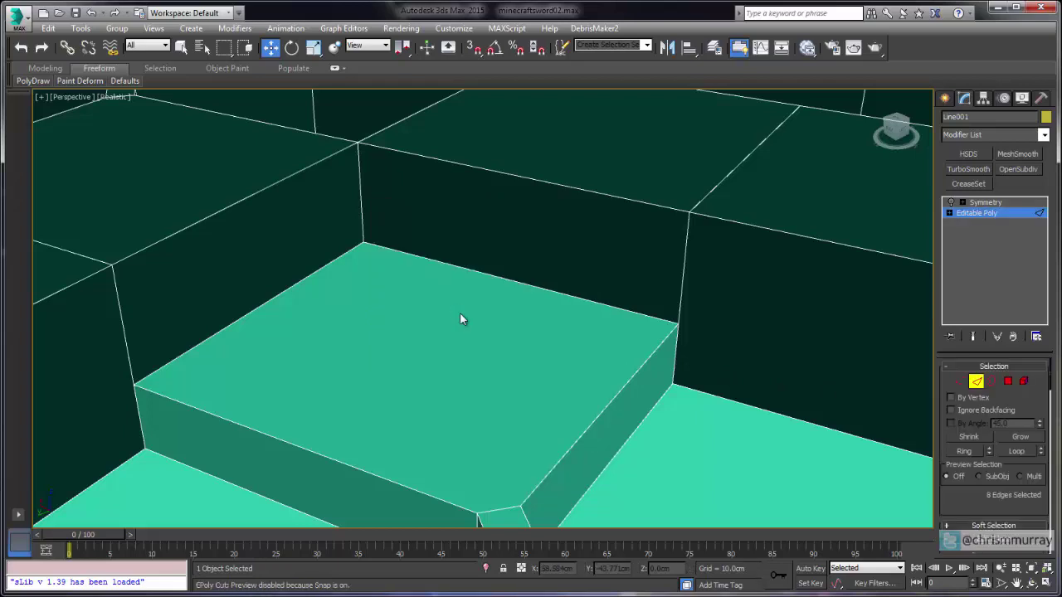
pyautogui.click(986, 409)
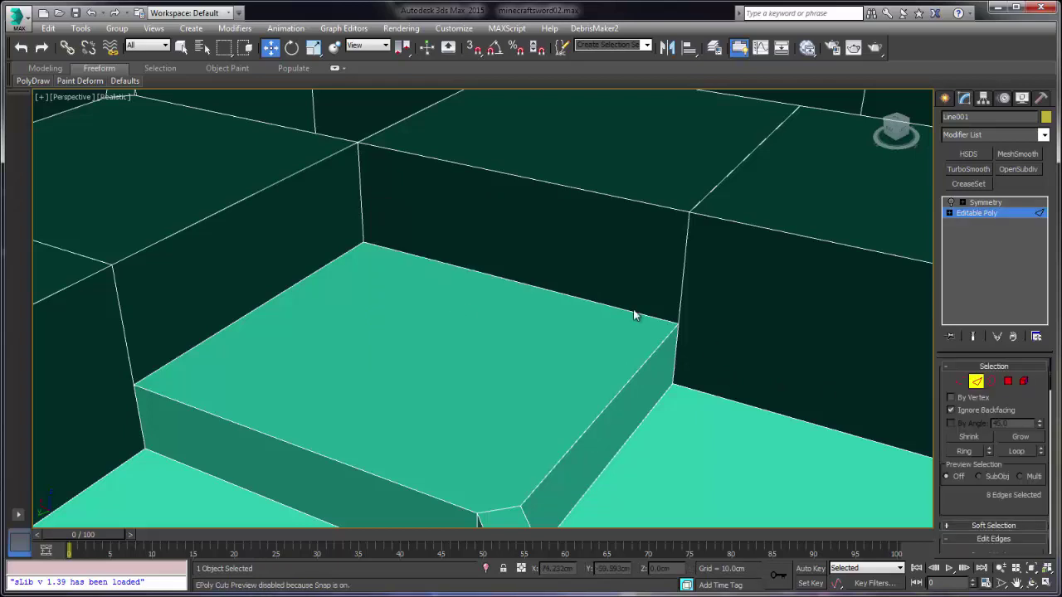
# With 3D midpoint snapping on, cut an edge across the back wall just above the raised block, ending on the inner corner edge.
pyautogui.rightClick(446, 293)
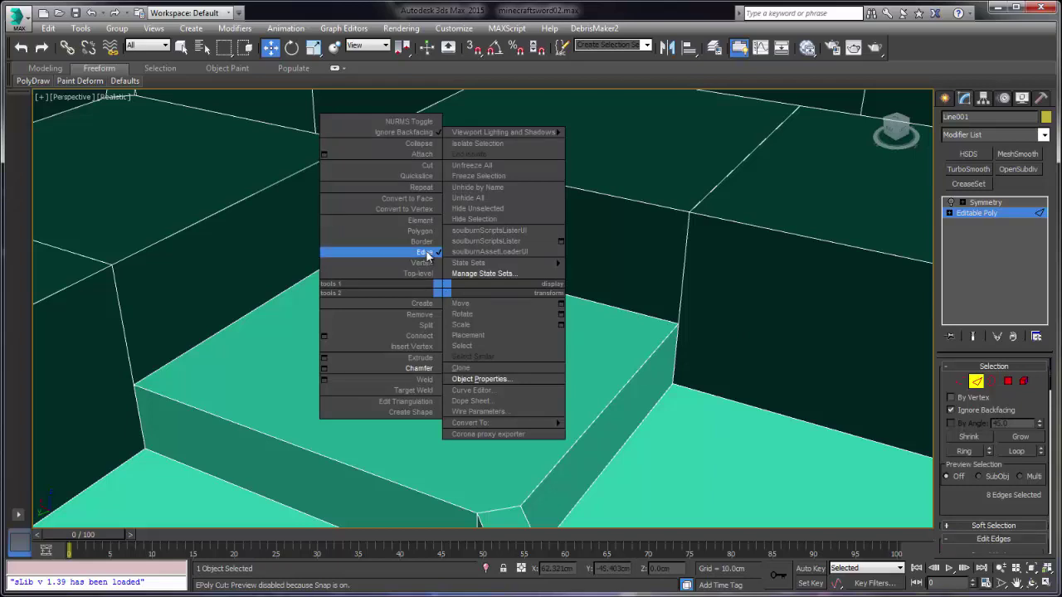
pyautogui.click(428, 166)
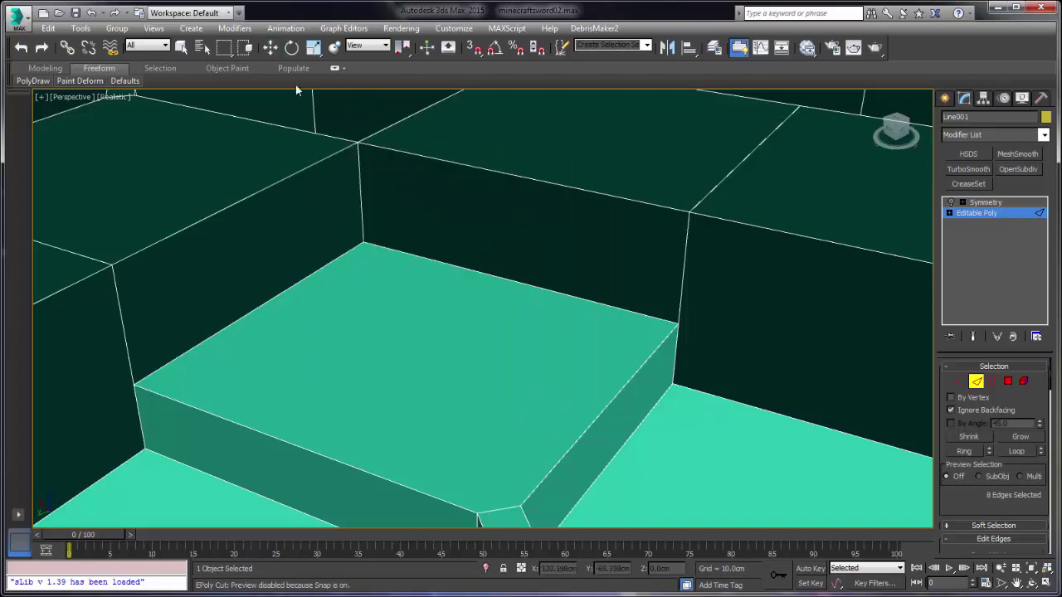
pyautogui.rightClick(474, 48)
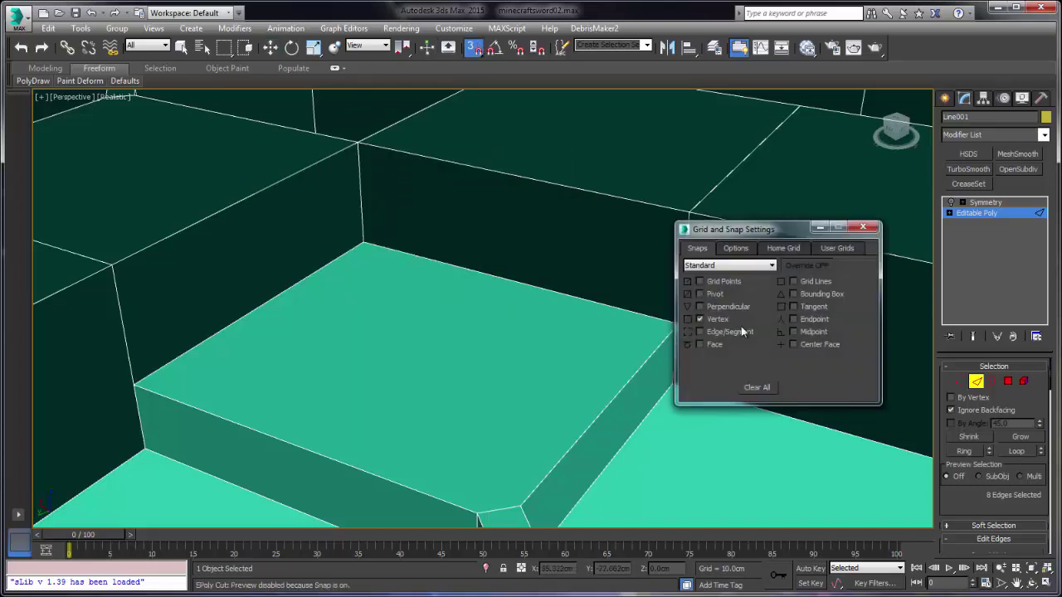
pyautogui.click(862, 228)
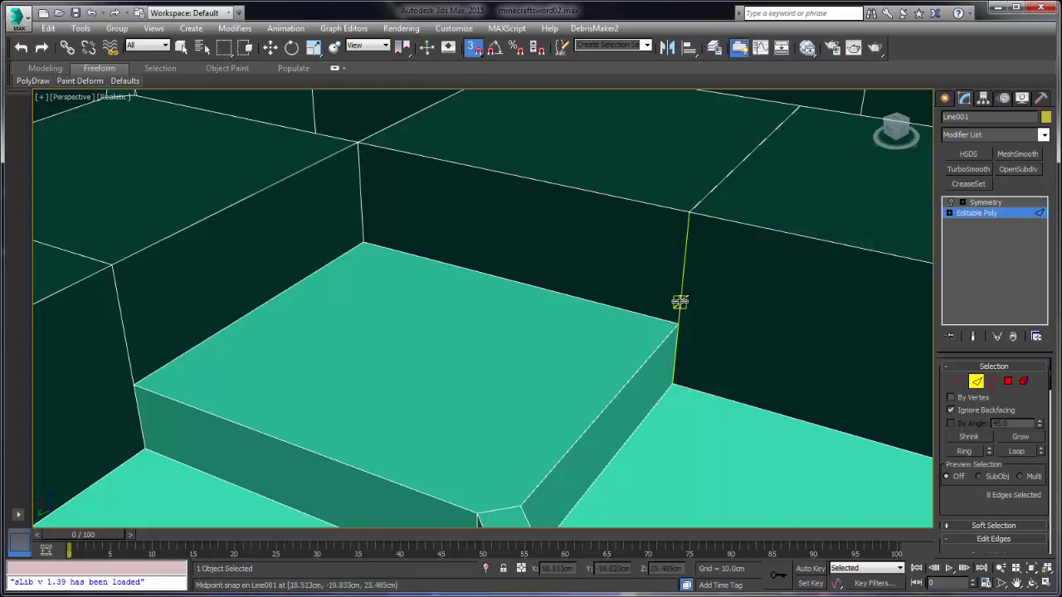
pyautogui.click(680, 301)
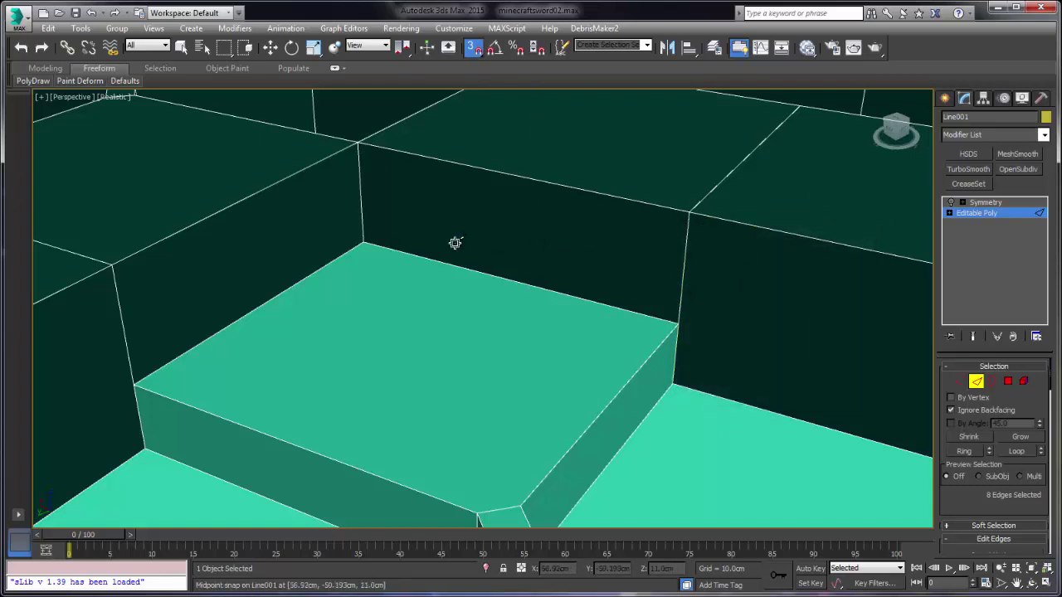
pyautogui.click(362, 222)
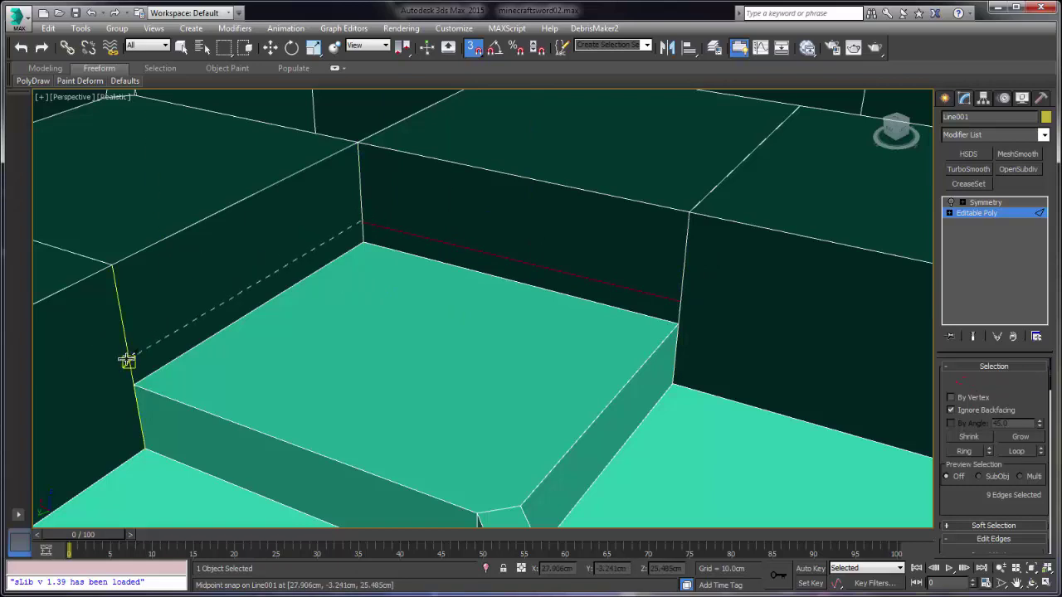
pyautogui.press('w')
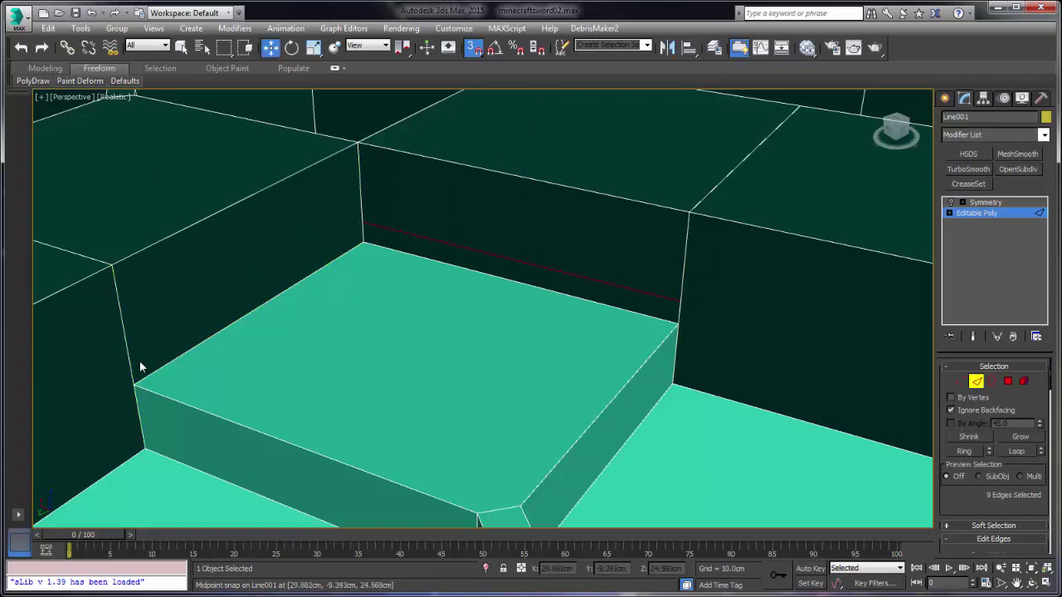
# Cut a matching edge across the adjoining wall, from the midpoint of its outer vertical edge to the inner corner.
pyautogui.rightClick(129, 363)
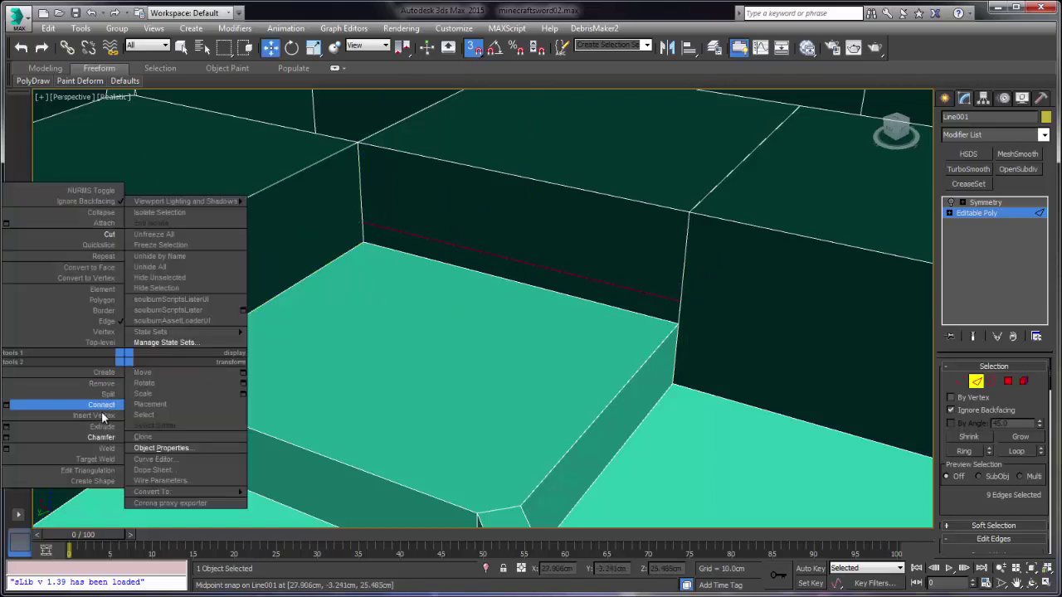
pyautogui.click(101, 236)
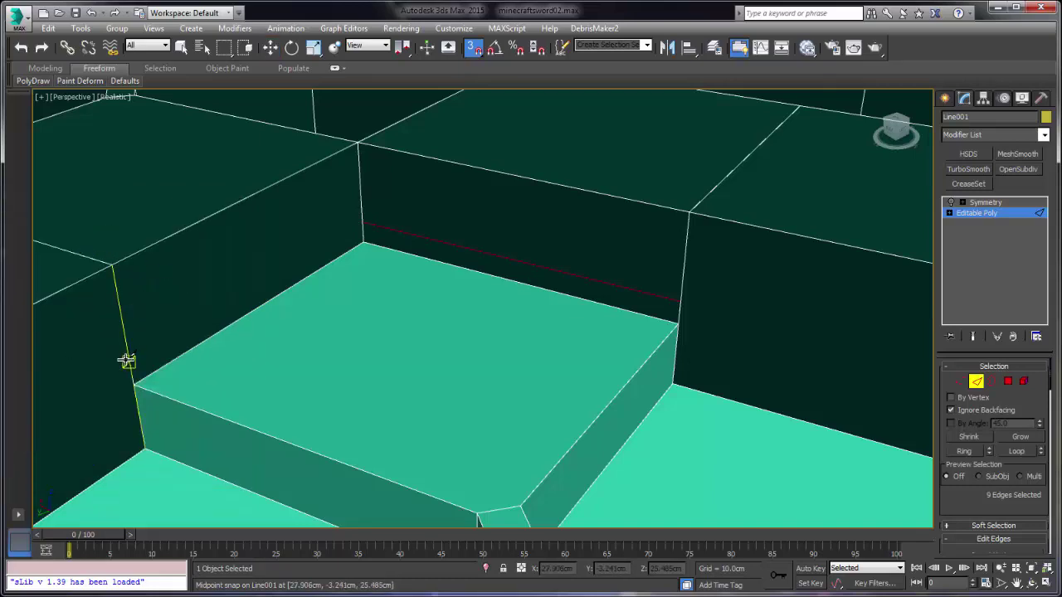
pyautogui.rightClick(362, 225)
pyautogui.rightClick(363, 232)
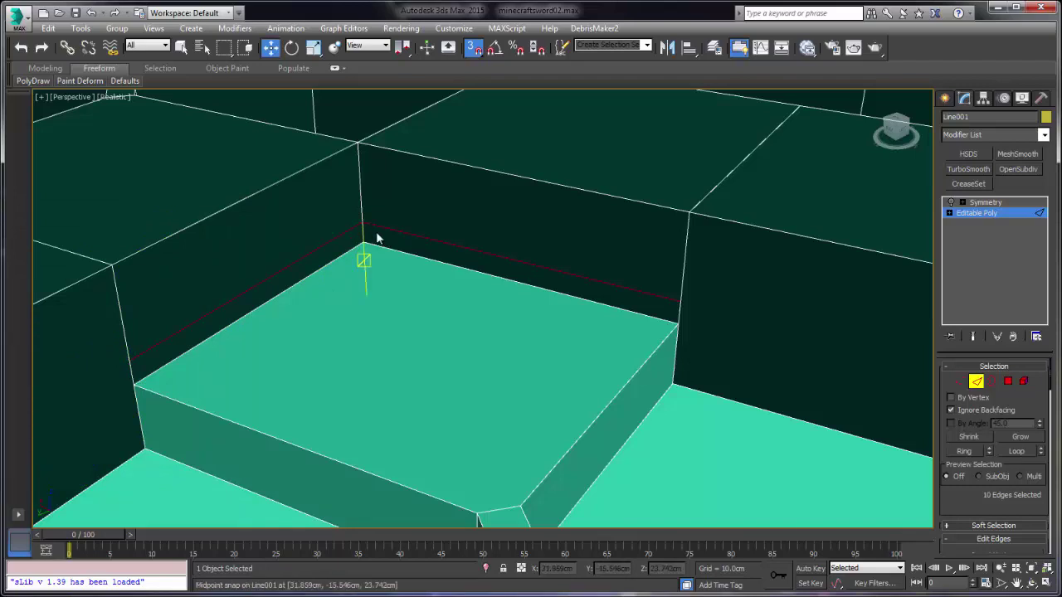
# Switch to Vertex level with the Move tool and limit snapping to Vertex instead of Midpoint.
pyautogui.rightClick(654, 268)
pyautogui.click(655, 250)
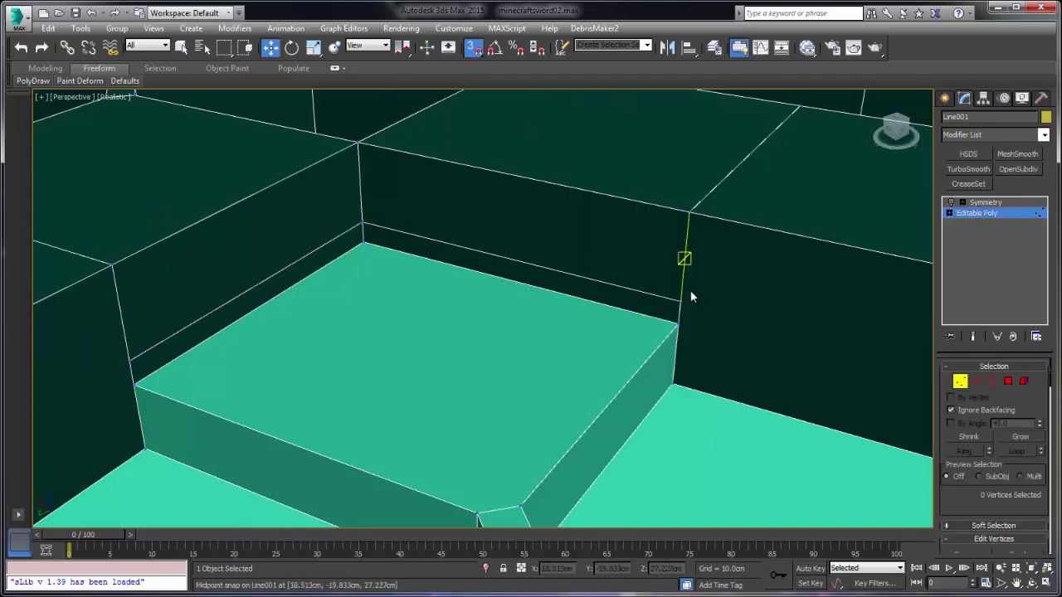
pyautogui.rightClick(695, 299)
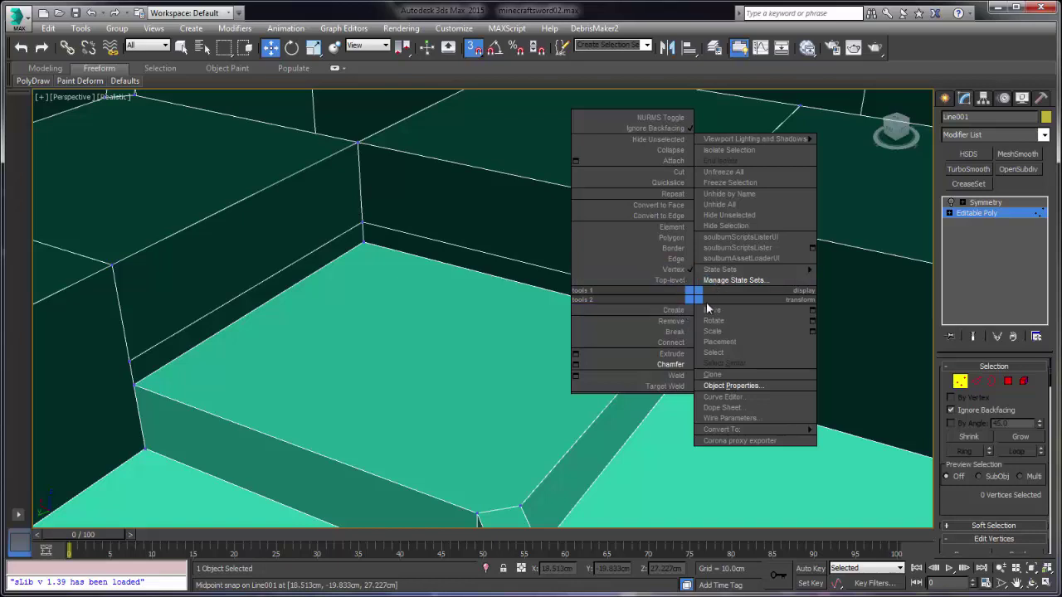
pyautogui.click(709, 311)
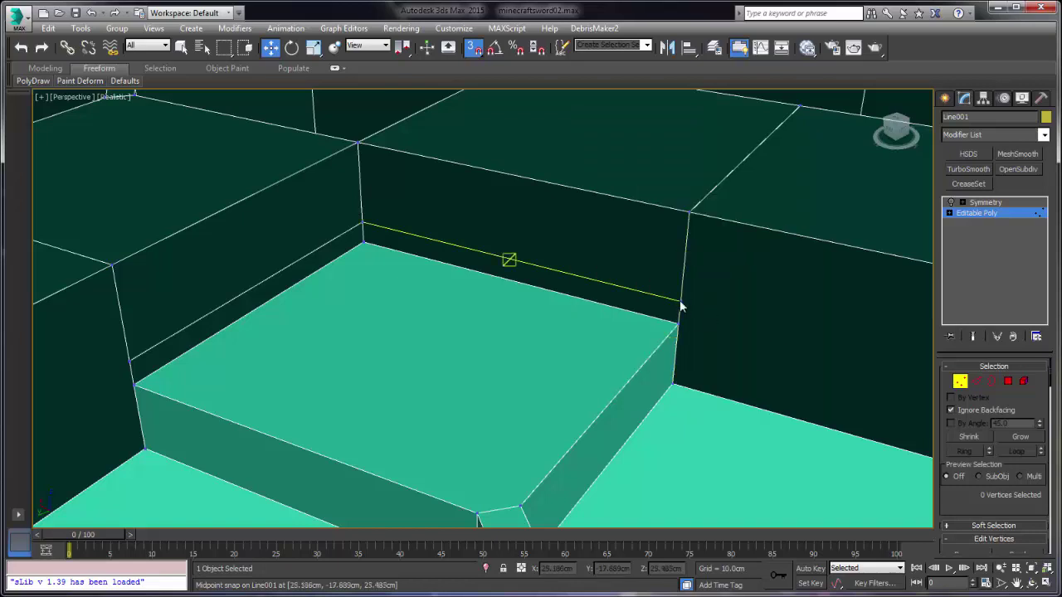
pyautogui.rightClick(680, 304)
pyautogui.rightClick(468, 51)
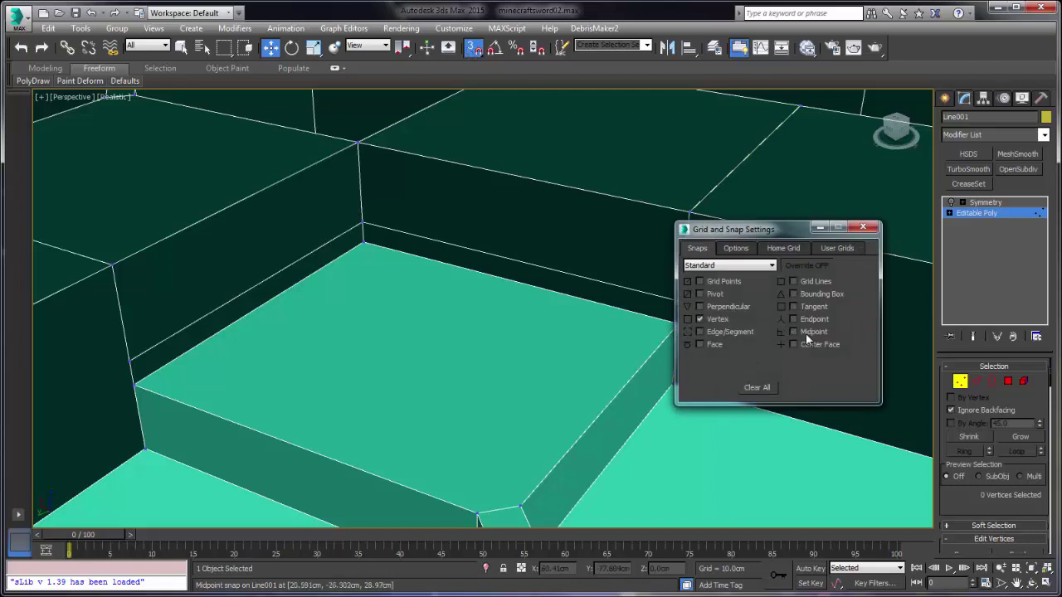
pyautogui.click(863, 229)
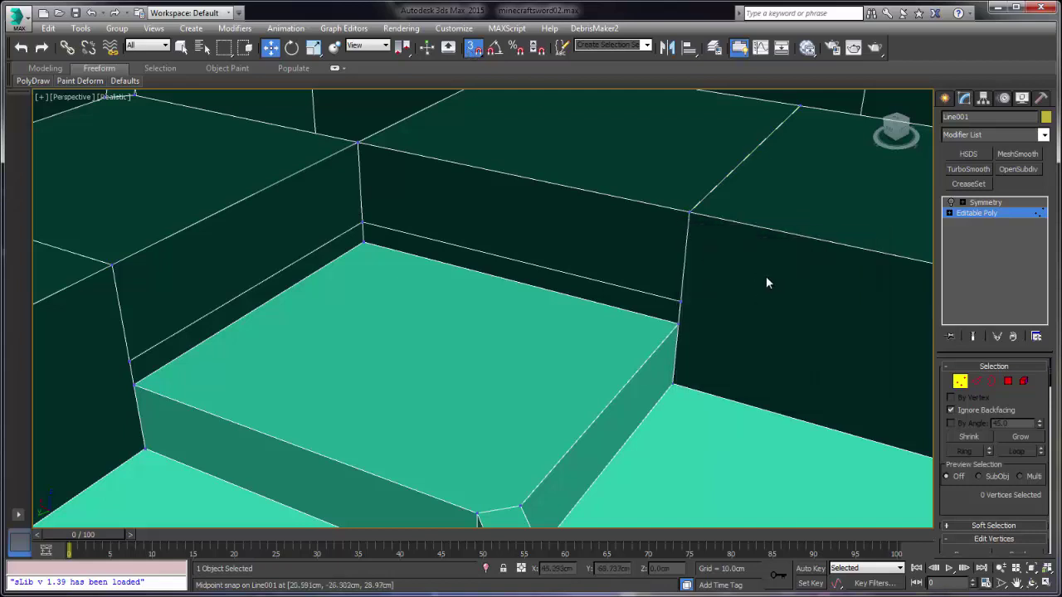
# Show the Snaps toolbar floating over the viewport.
pyautogui.rightClick(907, 50)
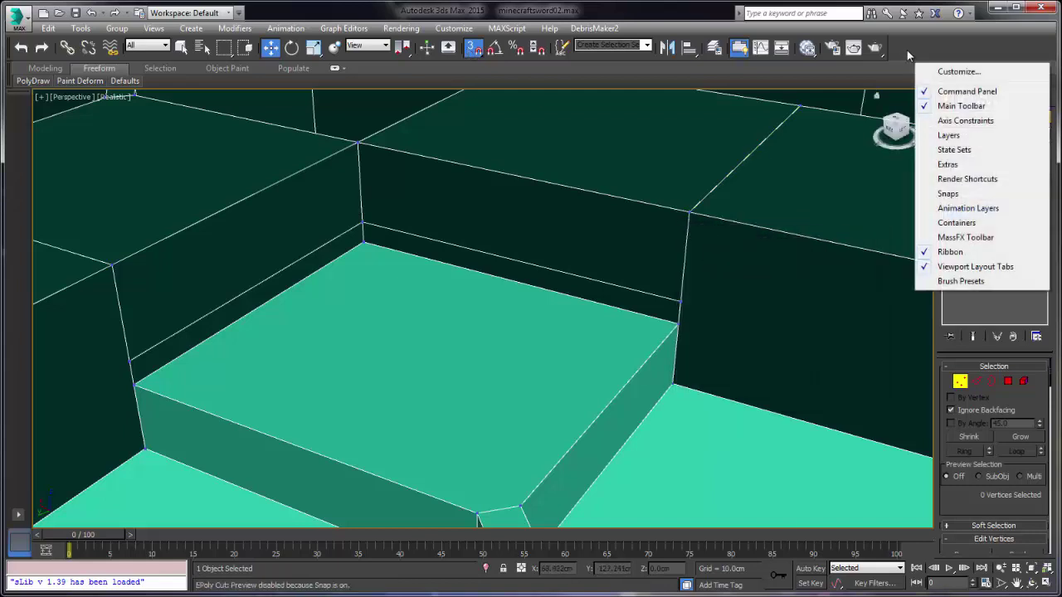
pyautogui.click(954, 194)
pyautogui.moveTo(685, 118); pyautogui.dragTo(703, 199)
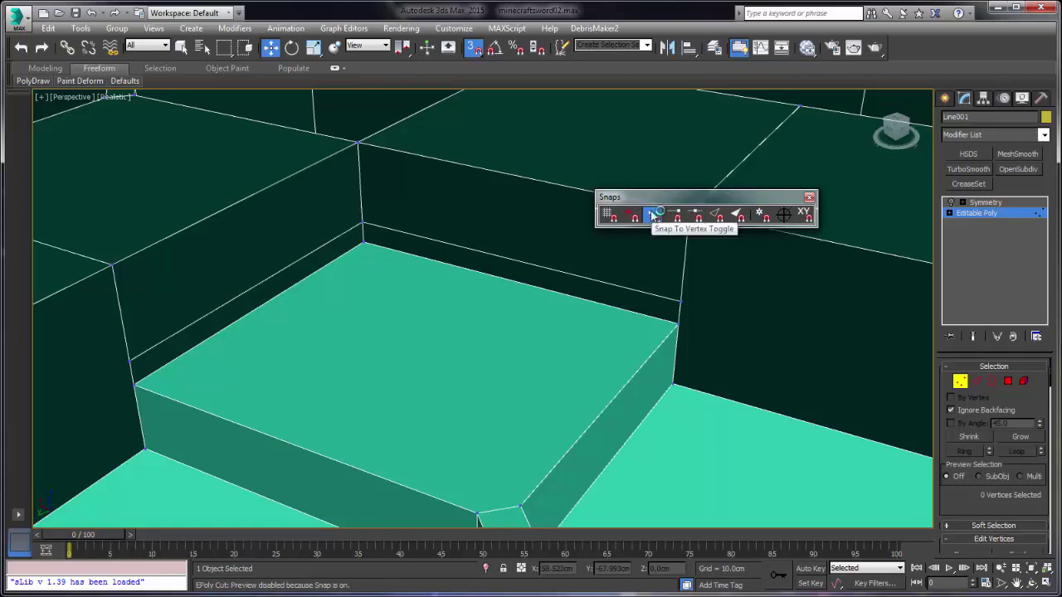
# Move the outer end vertex of the back wall's cut down onto the raised block's corner using vertex snapping.
pyautogui.click(654, 215)
pyautogui.click(680, 301)
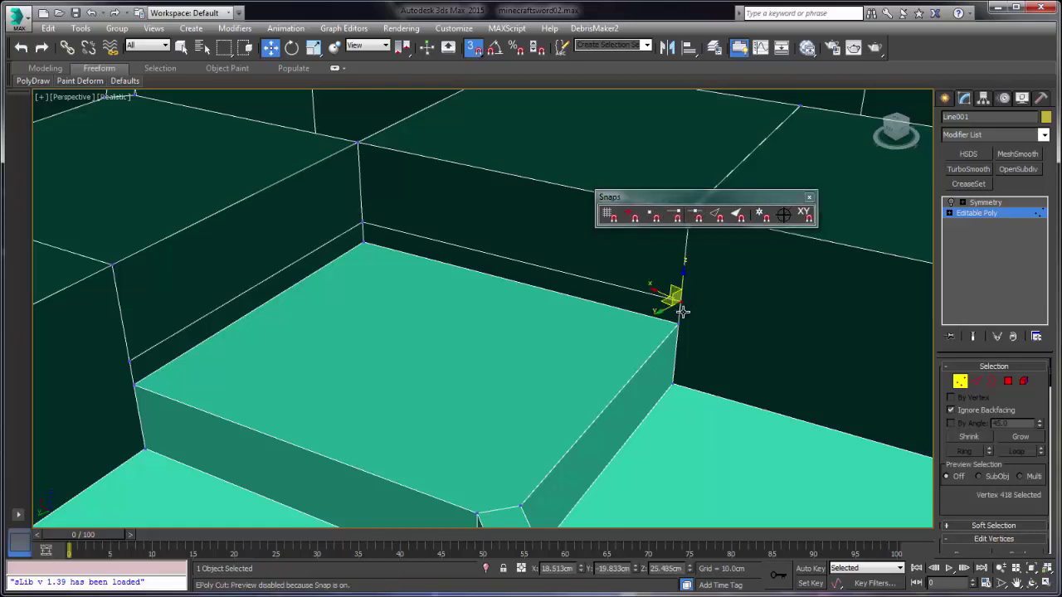
pyautogui.rightClick(677, 312)
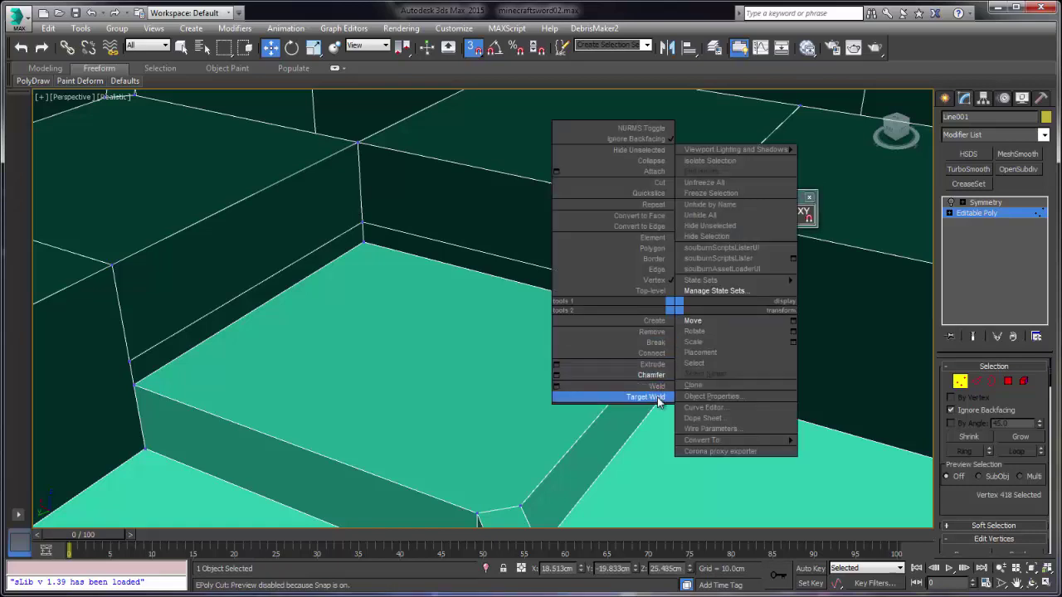
pyautogui.click(694, 320)
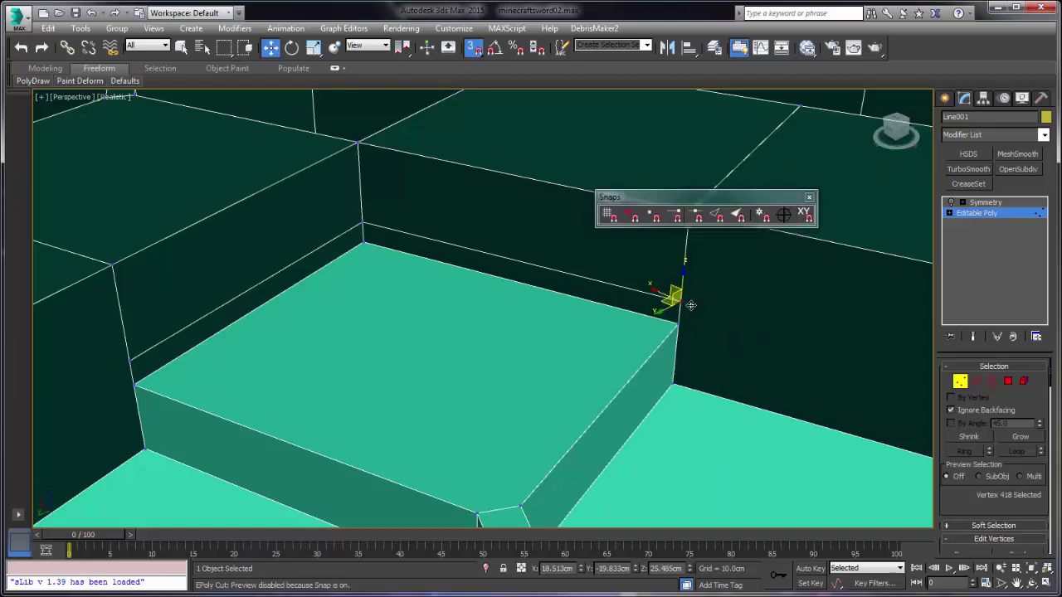
pyautogui.moveTo(679, 300)
pyautogui.mouseDown()
pyautogui.moveTo(680, 323)
pyautogui.moveTo(679, 304)
pyautogui.moveTo(700, 303)
pyautogui.mouseUp()
pyautogui.rightClick(699, 304)
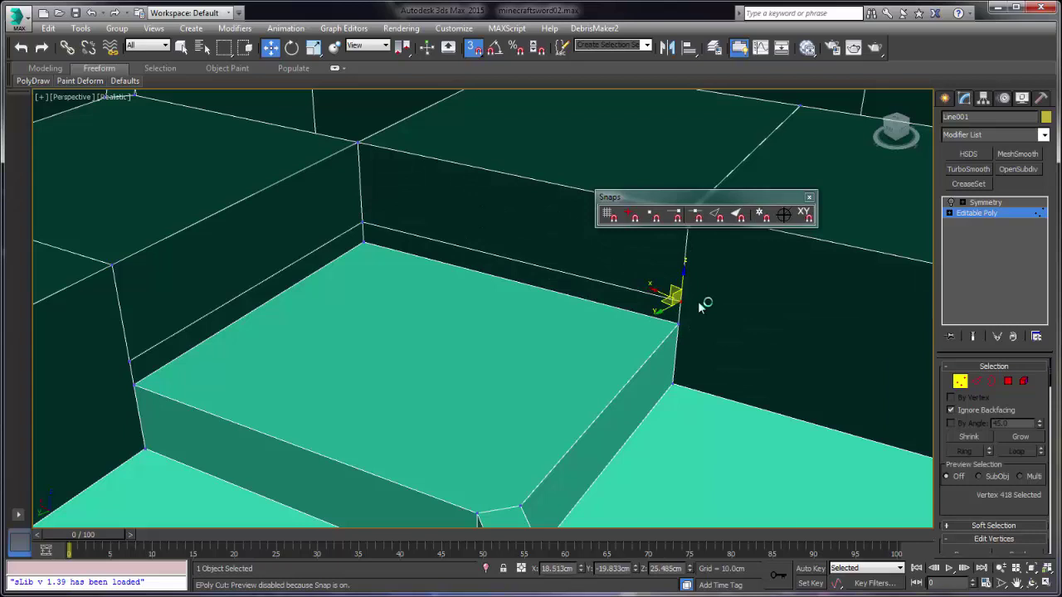
pyautogui.click(654, 218)
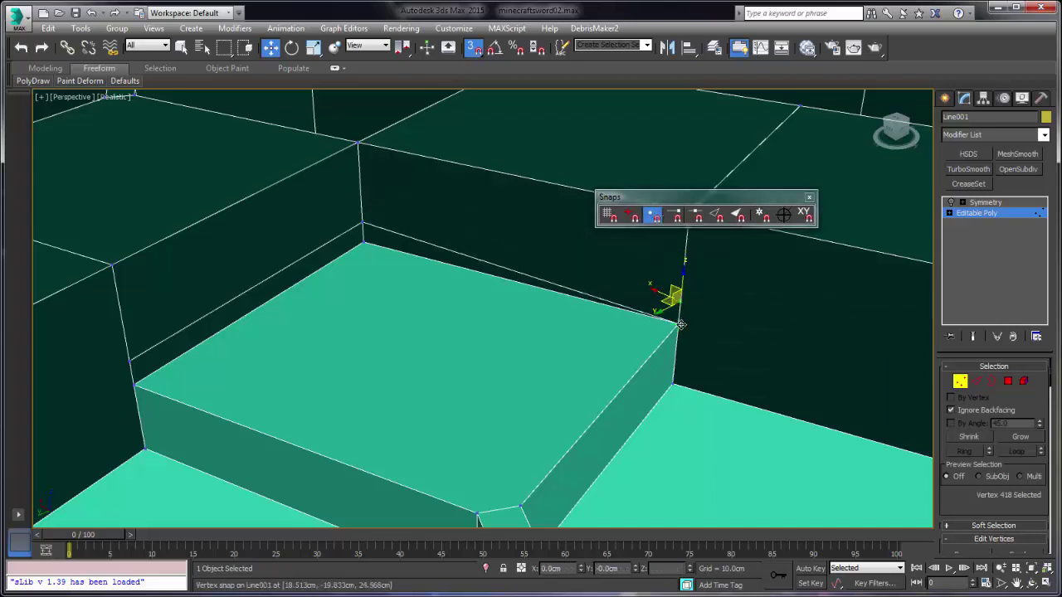
# Snap the cut vertices at the inner corner and at the adjoining wall's outer end down onto the raised block's corners.
pyautogui.click(362, 240)
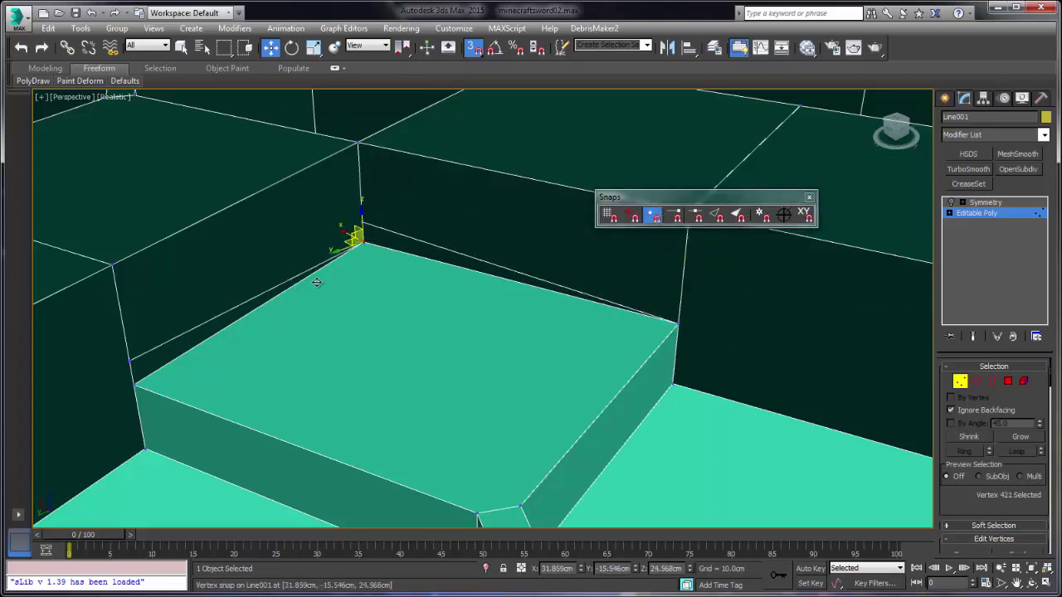
pyautogui.click(372, 227)
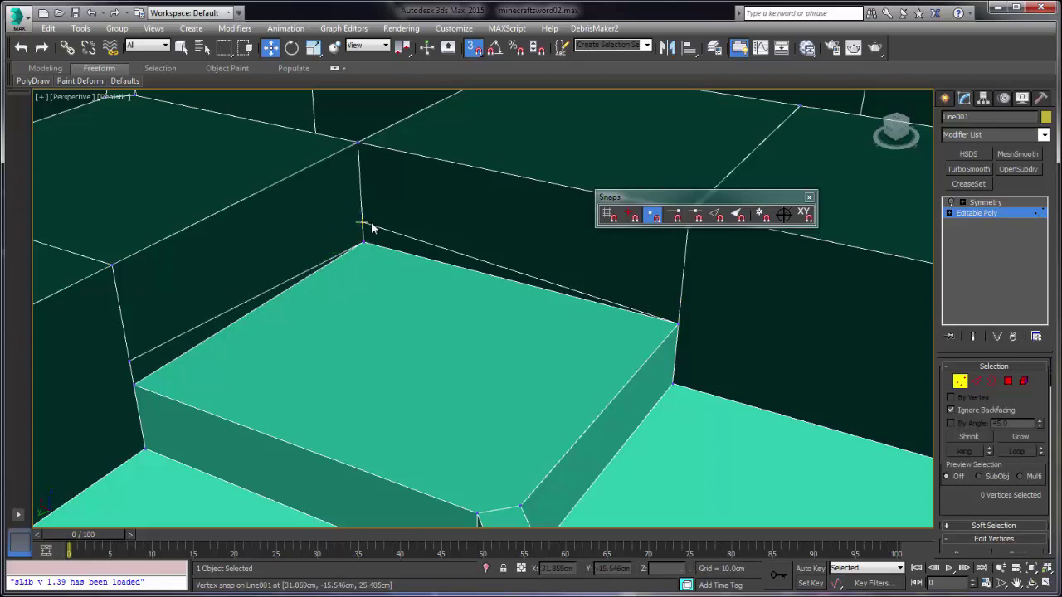
pyautogui.click(363, 223)
pyautogui.moveTo(363, 222); pyautogui.dragTo(363, 241)
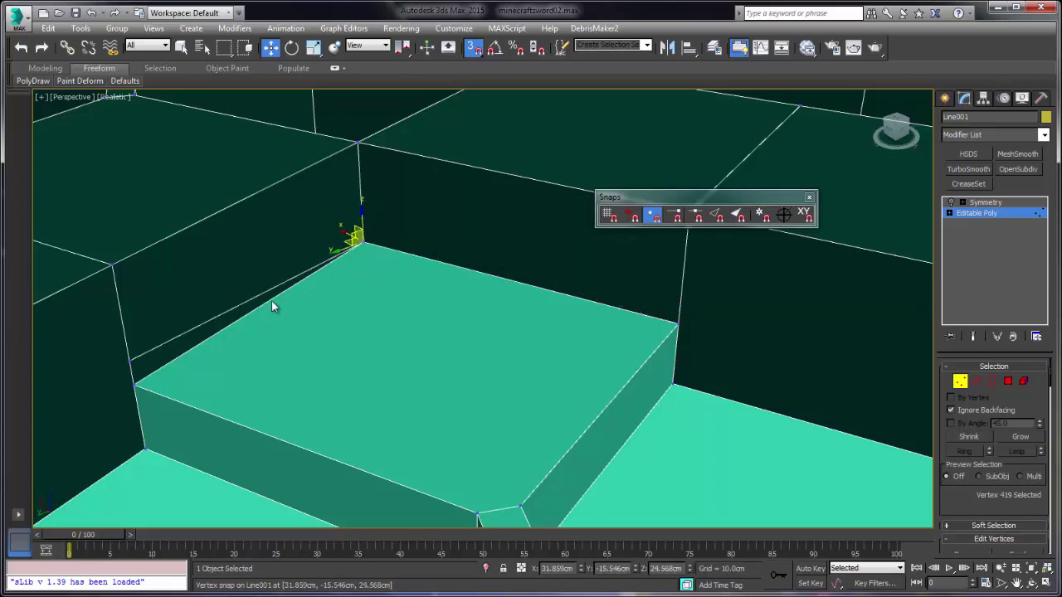
pyautogui.moveTo(130, 361); pyautogui.dragTo(135, 385)
# Turn off vertex snapping and closely examine the inner corner vertex where both walls meet the raised block.
pyautogui.moveTo(332, 301)
pyautogui.keyDown('alt'); pyautogui.mouseDown(button='middle')
pyautogui.moveTo(369, 302)
pyautogui.moveTo(343, 302)
pyautogui.mouseUp(button='middle'); pyautogui.keyUp('alt')
pyautogui.scroll(-3, 336, 250)
pyautogui.moveTo(336, 250); pyautogui.dragTo(348, 249, button='middle')
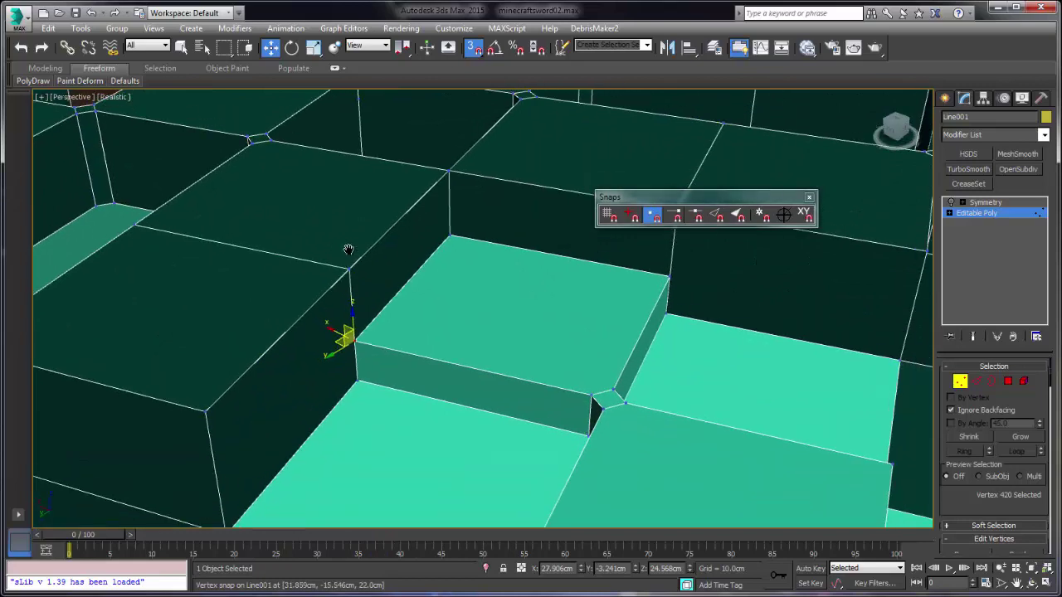
pyautogui.click(658, 218)
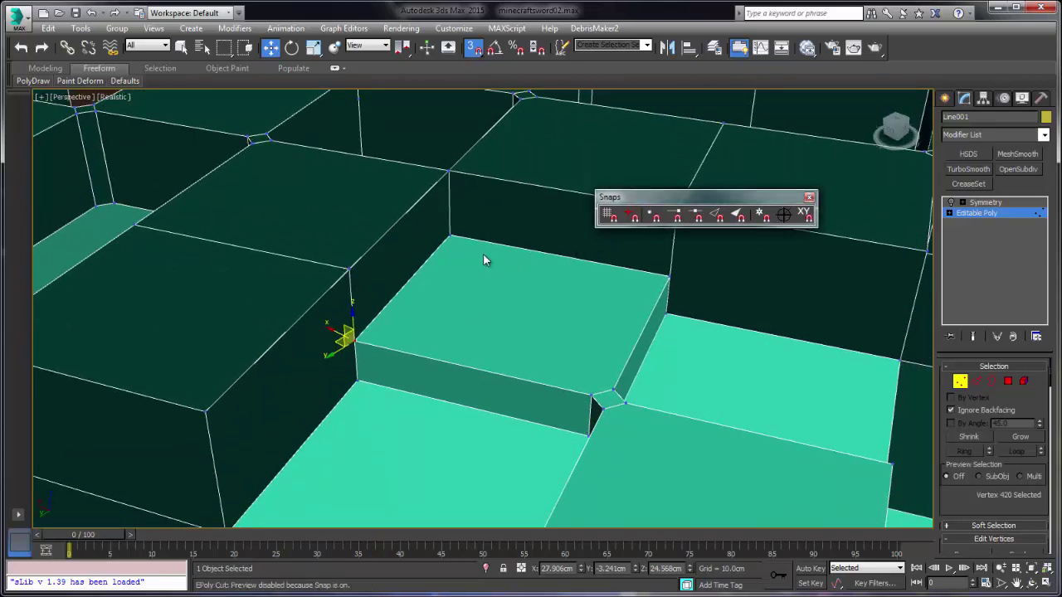
pyautogui.click(448, 238)
pyautogui.moveTo(434, 235); pyautogui.dragTo(436, 234)
pyautogui.scroll(4, 436, 234)
pyautogui.moveTo(436, 234); pyautogui.dragTo(492, 324, button='middle')
pyautogui.scroll(-4, 426, 272)
pyautogui.scroll(2, 423, 268)
pyautogui.press('z')
pyautogui.scroll(3, 486, 326)
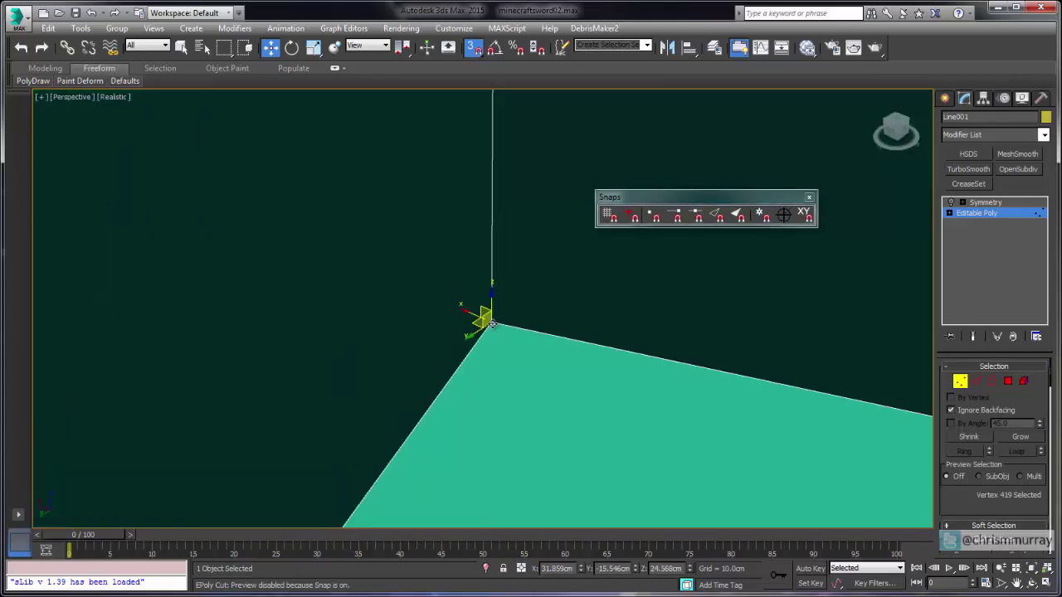
# Turn off 3D snapping and pull the raised block's inner corner vertex slightly away from the walls.
pyautogui.moveTo(478, 323)
pyautogui.mouseDown()
pyautogui.moveTo(464, 318)
pyautogui.moveTo(492, 325)
pyautogui.mouseUp()
pyautogui.click(492, 325)
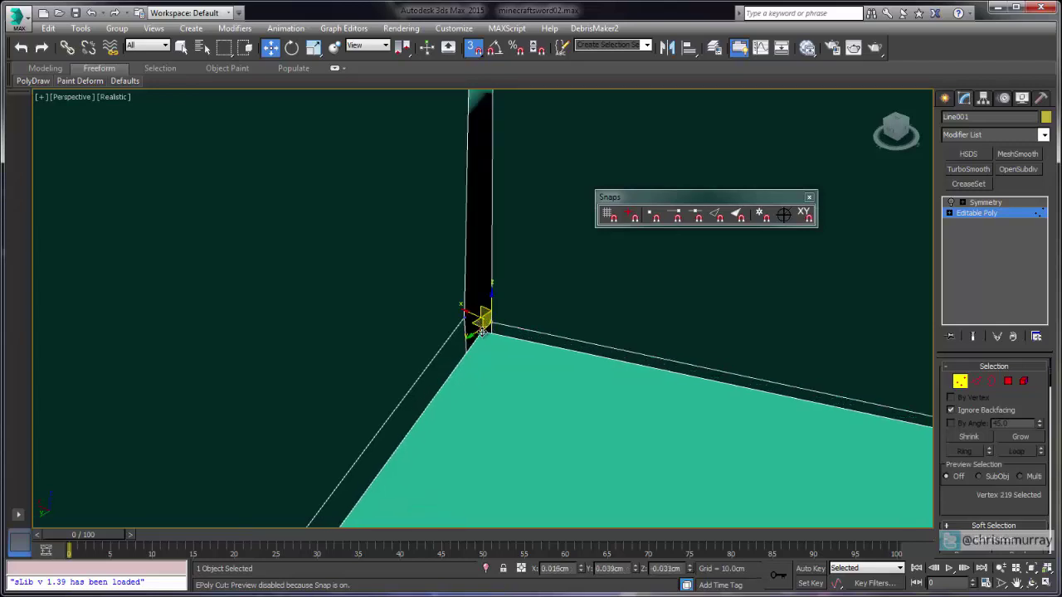
pyautogui.press('s')
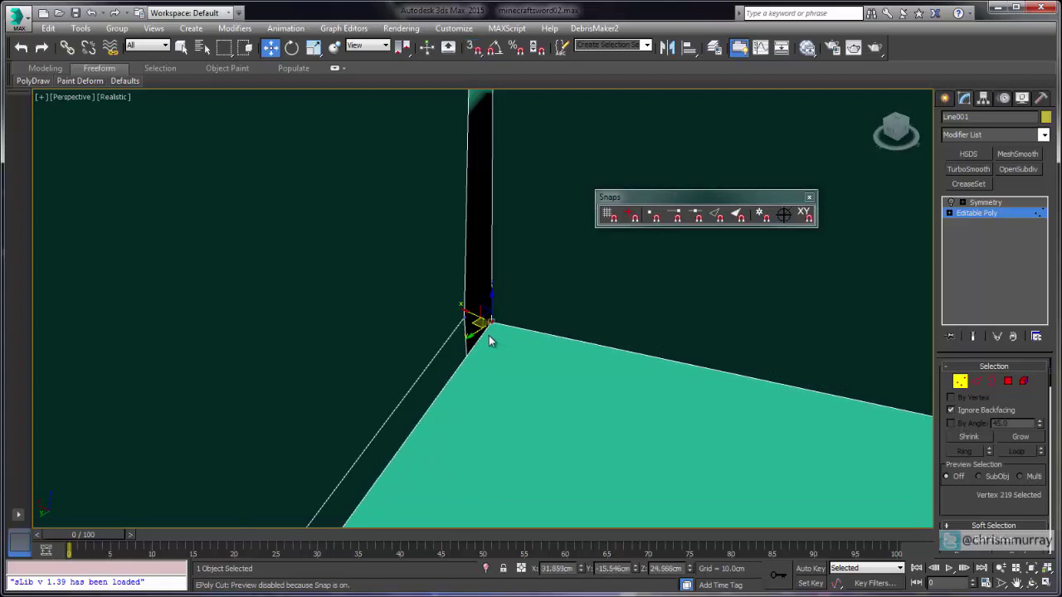
pyautogui.moveTo(475, 323); pyautogui.dragTo(481, 342)
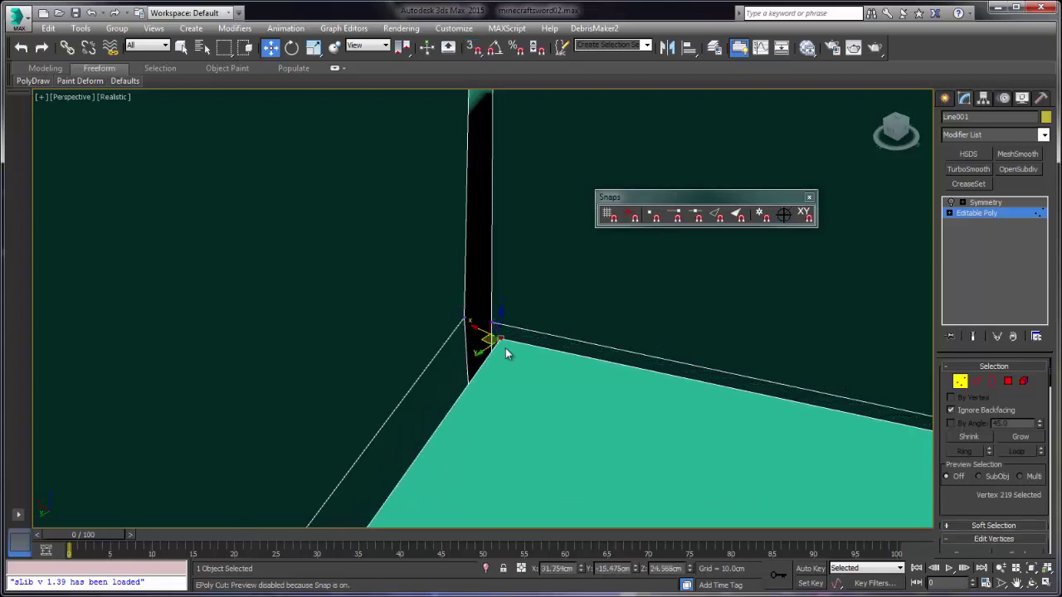
# Use 3D vertex snapping to move one wall's lower inner corner vertex onto the adjoining wall's matching corner vertex.
pyautogui.keyDown('alt'); pyautogui.moveTo(506, 353); pyautogui.dragTo(489, 351, button='middle'); pyautogui.keyUp('alt')
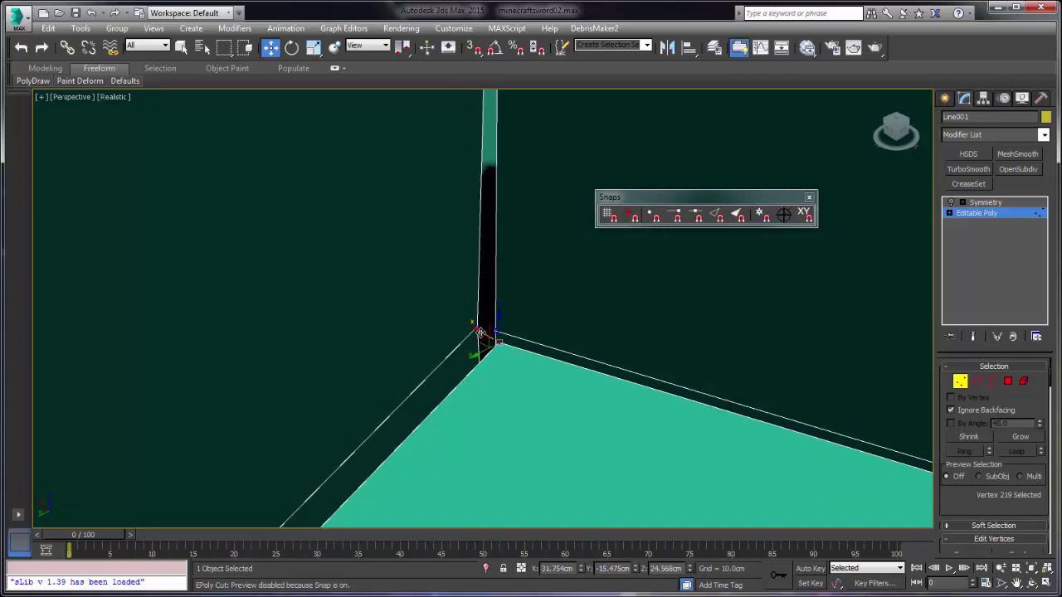
pyautogui.press('s')
pyautogui.click(476, 329)
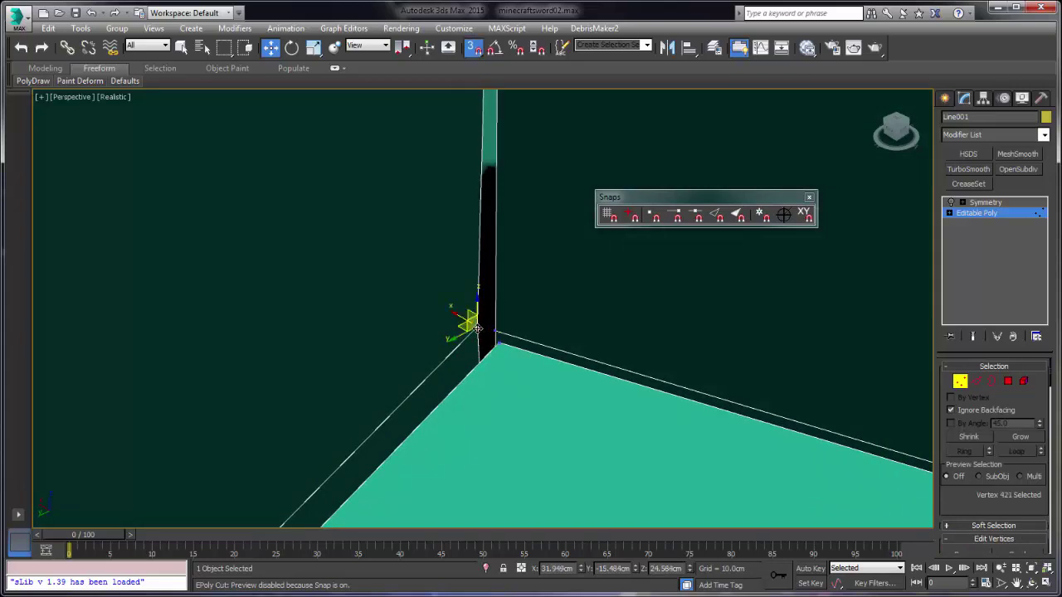
pyautogui.click(654, 218)
pyautogui.moveTo(477, 327); pyautogui.dragTo(493, 331)
pyautogui.scroll(-3, 514, 351)
pyautogui.moveTo(512, 350); pyautogui.dragTo(500, 336, button='middle')
pyautogui.scroll(-2, 499, 336)
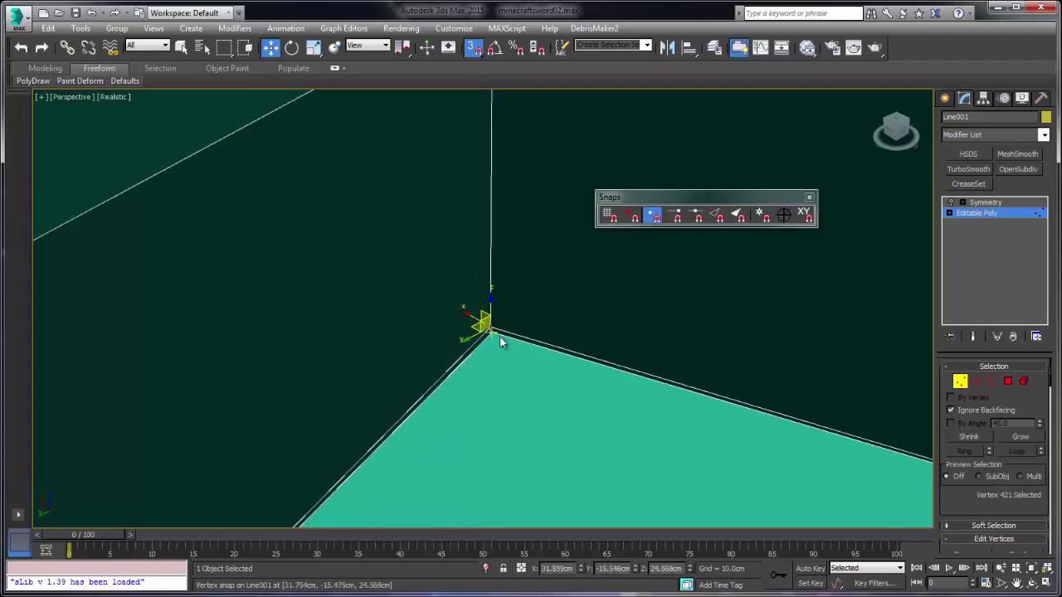
# Turn off 3D snapping and the vertex snap option, and pull the raised block's inner corner vertex farther away from the walls.
pyautogui.press('s')
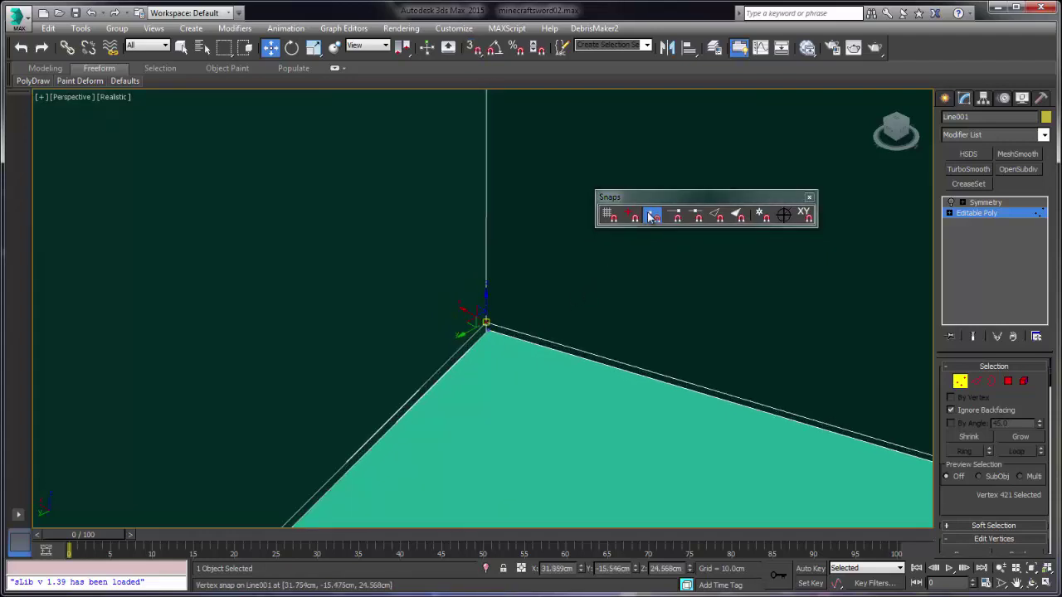
pyautogui.click(653, 215)
pyautogui.click(487, 331)
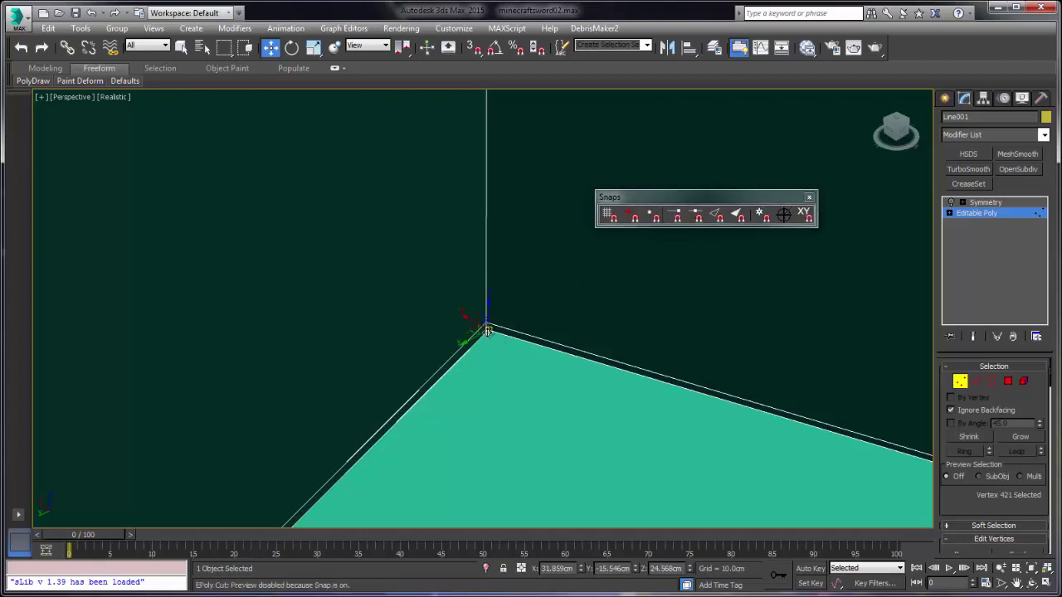
pyautogui.moveTo(468, 330); pyautogui.dragTo(500, 427)
pyautogui.scroll(-5, 488, 416)
pyautogui.keyDown('alt'); pyautogui.moveTo(477, 407); pyautogui.dragTo(461, 438, button='middle'); pyautogui.keyUp('alt')
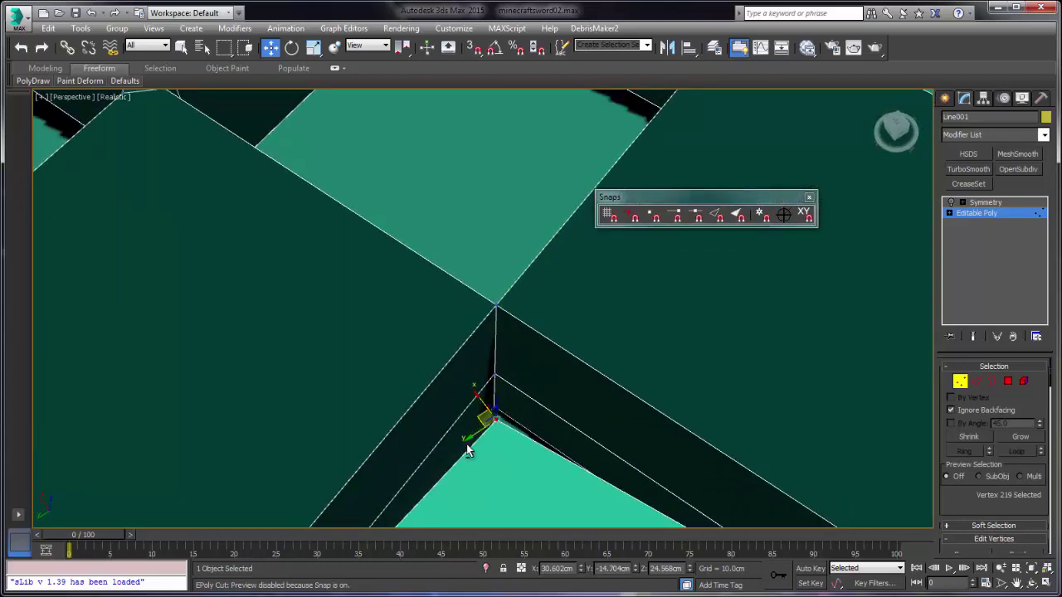
# Delete the two narrow wall polygons below the cut edges where both walls border the raised block.
pyautogui.keyDown('alt'); pyautogui.moveTo(470, 444); pyautogui.dragTo(645, 358, button='middle'); pyautogui.keyUp('alt')
pyautogui.press('4')
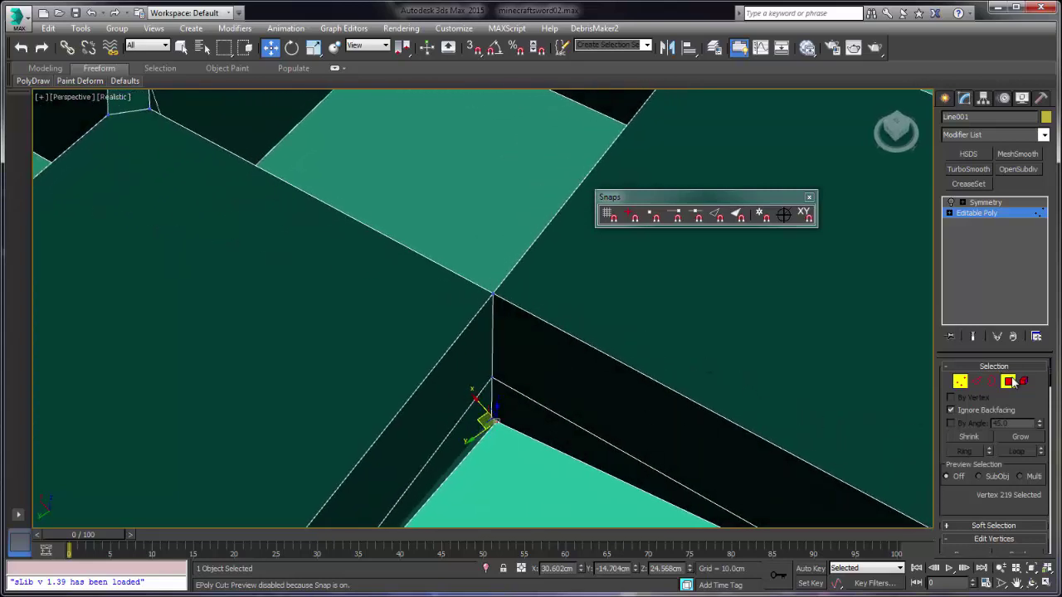
pyautogui.click(508, 409)
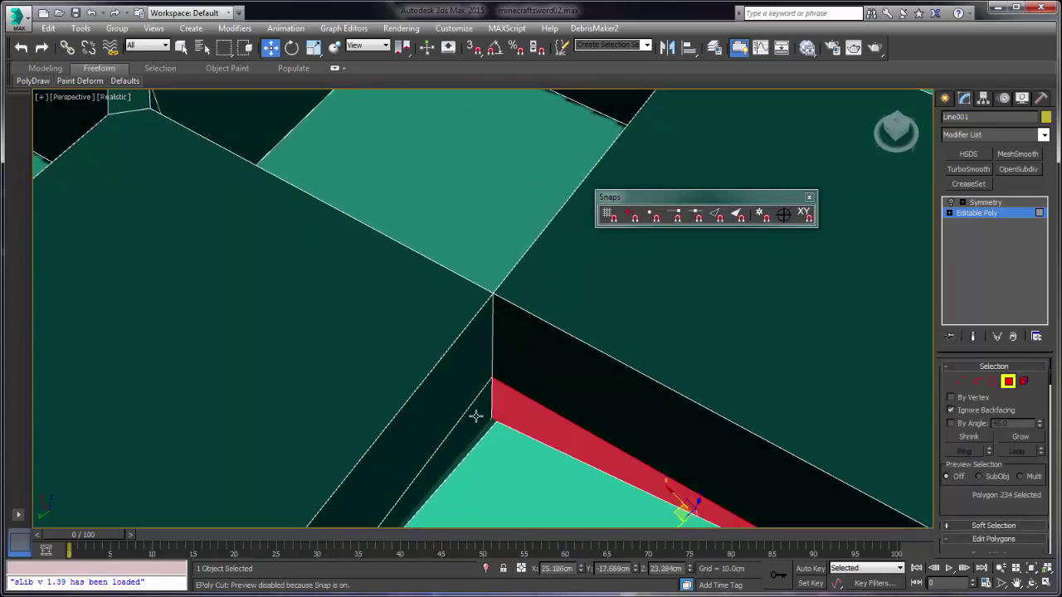
pyautogui.press('Delete')
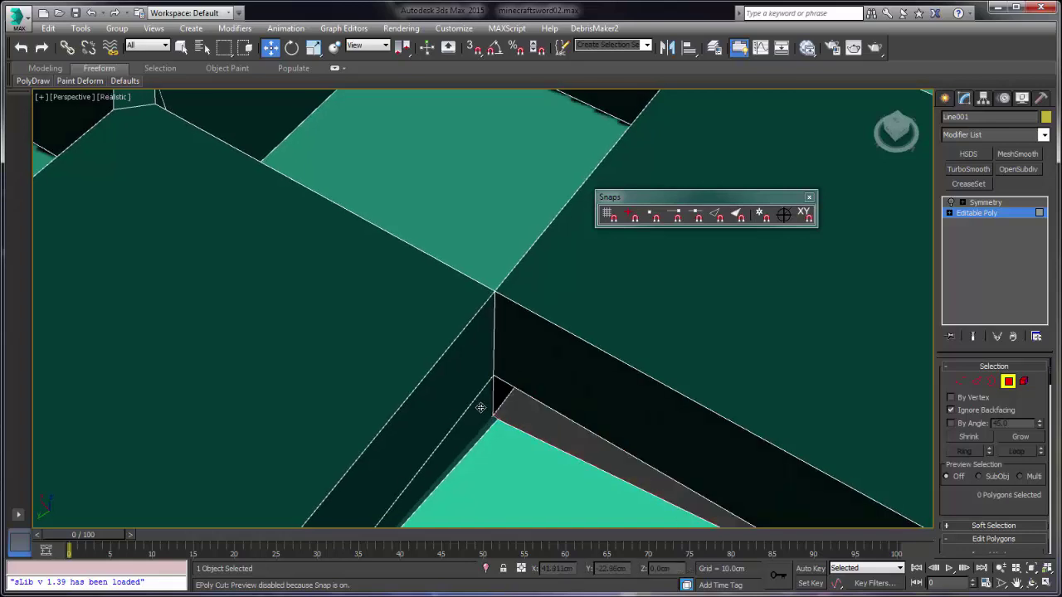
pyautogui.hotkey('ctrl', 'z')
pyautogui.hotkey('ctrl', 'z')
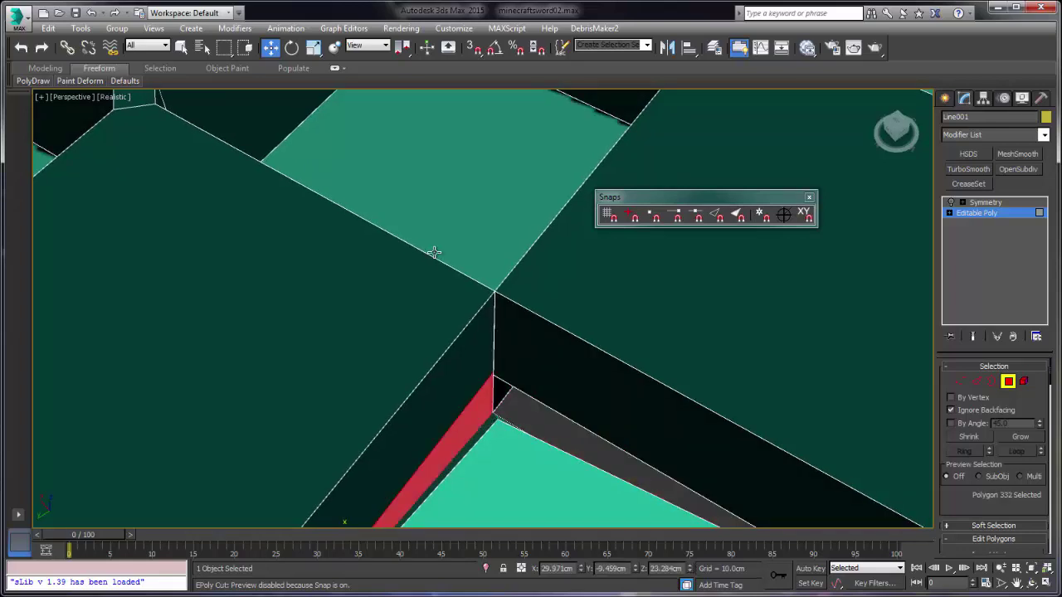
pyautogui.keyDown('alt'); pyautogui.moveTo(434, 252); pyautogui.dragTo(472, 148, button='middle'); pyautogui.keyUp('alt')
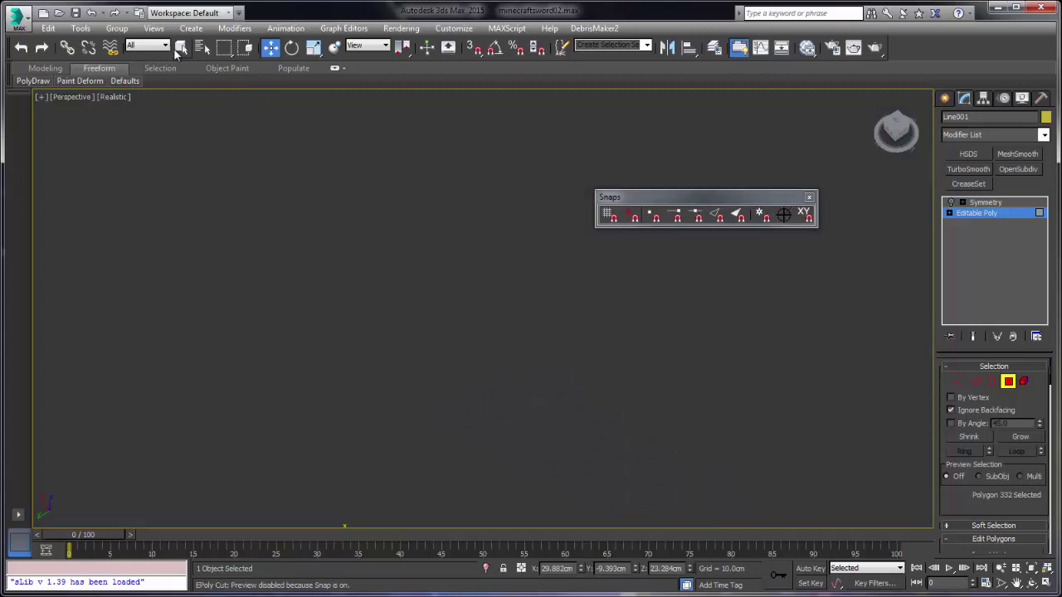
pyautogui.click(178, 48)
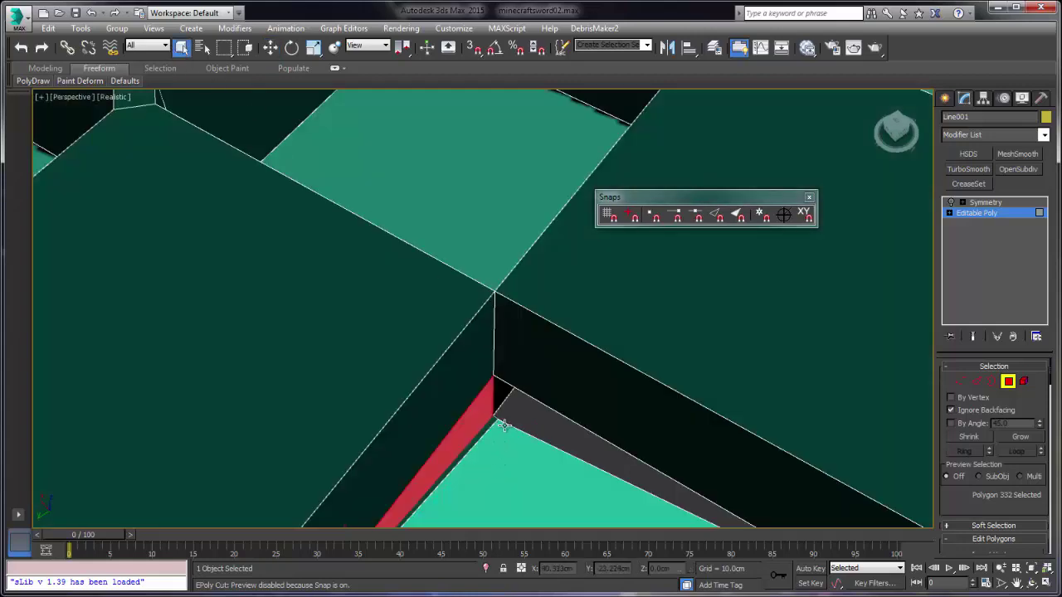
pyautogui.press('Delete')
# Delete the leftover hidden polygons behind the gaps between the raised block's top and the two walls.
pyautogui.click(489, 399)
pyautogui.keyDown('alt'); pyautogui.moveTo(488, 399); pyautogui.dragTo(623, 462, button='middle'); pyautogui.keyUp('alt')
pyautogui.click(621, 426)
pyautogui.keyDown('alt'); pyautogui.moveTo(621, 426); pyautogui.dragTo(624, 434, button='middle'); pyautogui.keyUp('alt')
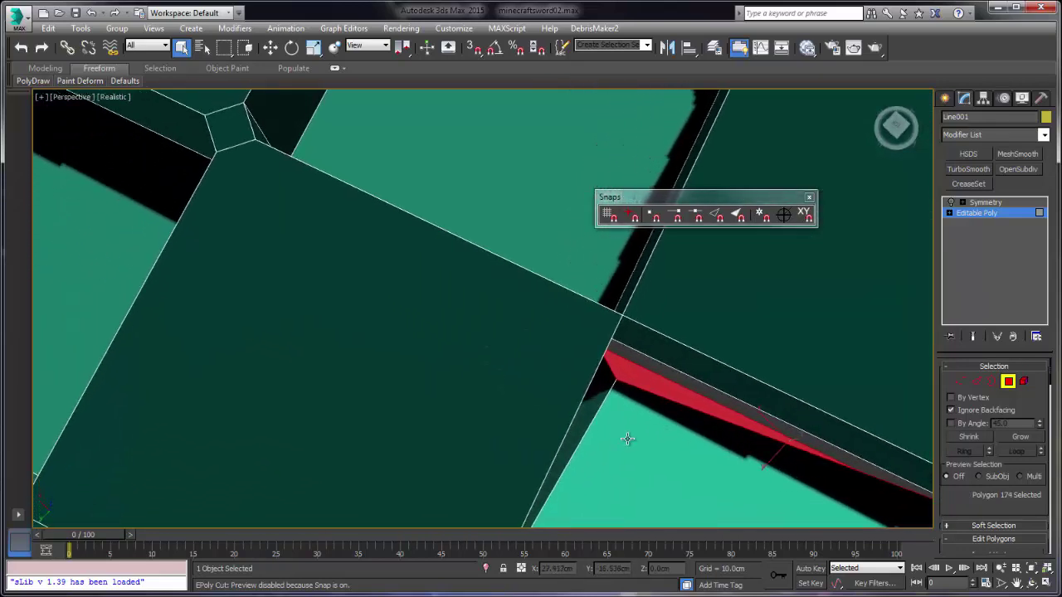
pyautogui.click(613, 409)
pyautogui.click(599, 396)
pyautogui.press('Delete')
# Target weld the raised block's inner corner vertex to the walls' shared lower corner vertex.
pyautogui.scroll(-2, 538, 374)
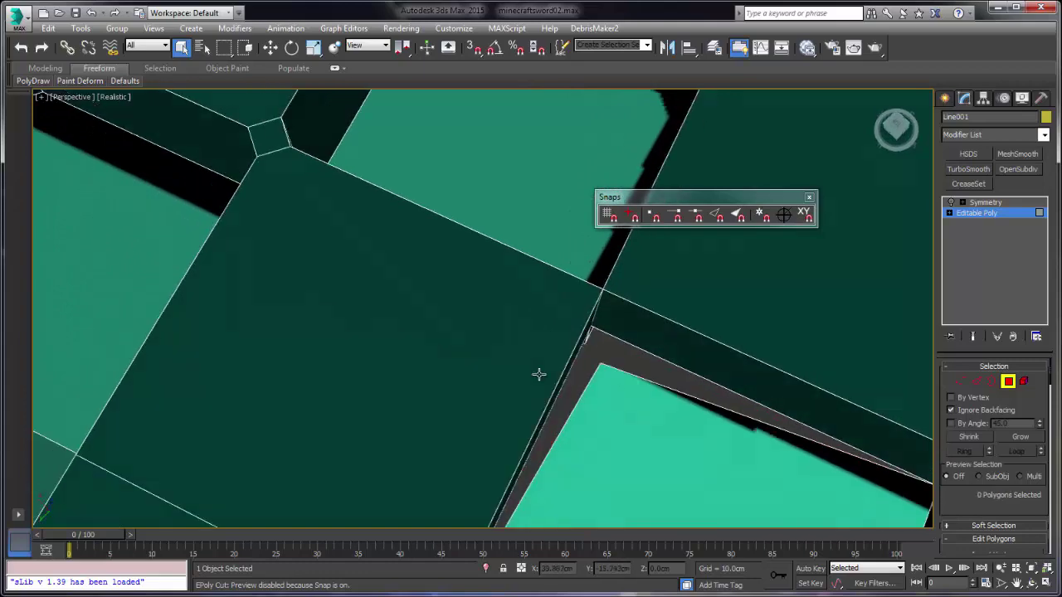
pyautogui.keyDown('alt'); pyautogui.moveTo(539, 374); pyautogui.dragTo(650, 301, button='middle'); pyautogui.keyUp('alt')
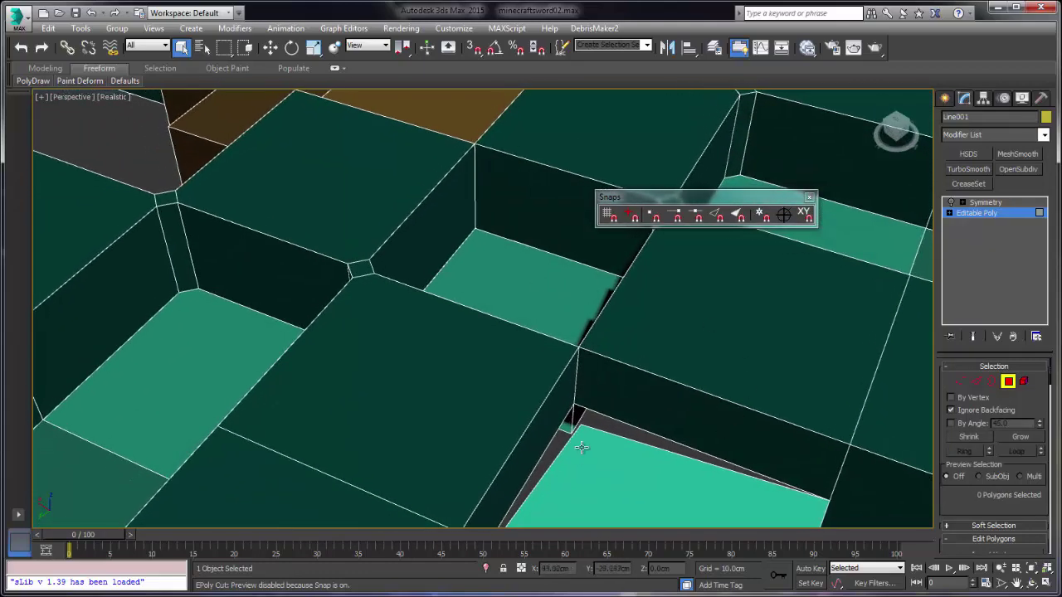
pyautogui.scroll(3, 610, 454)
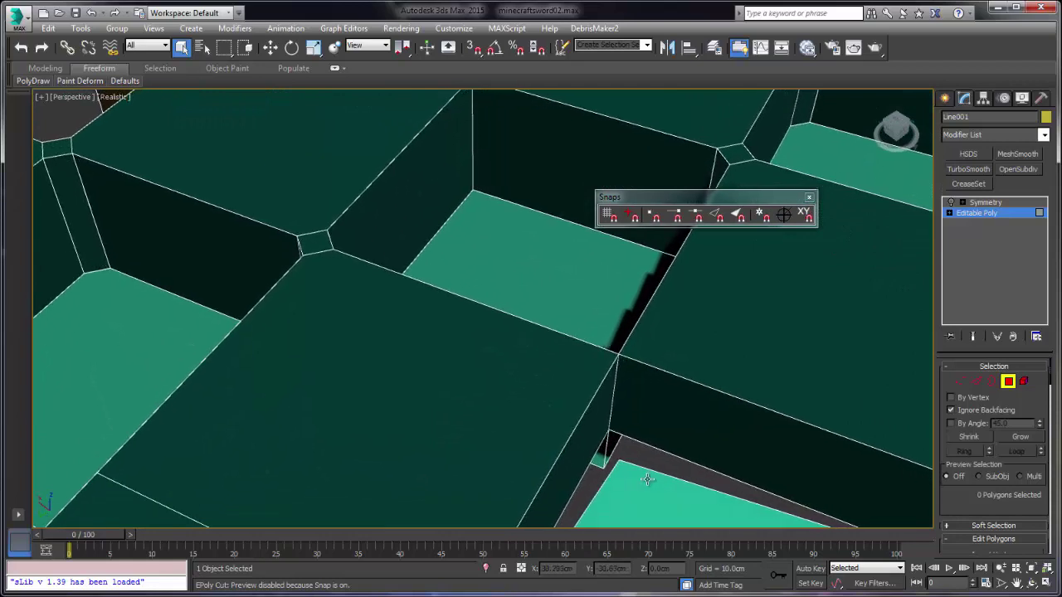
pyautogui.scroll(1, 643, 481)
pyautogui.click(636, 484)
pyautogui.press('z')
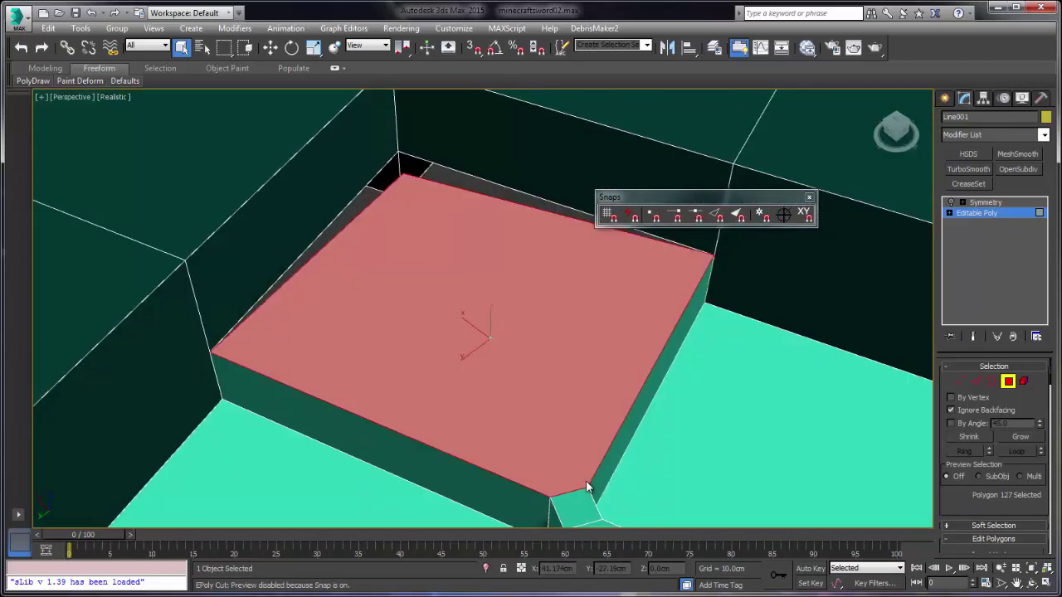
pyautogui.scroll(5, 440, 408)
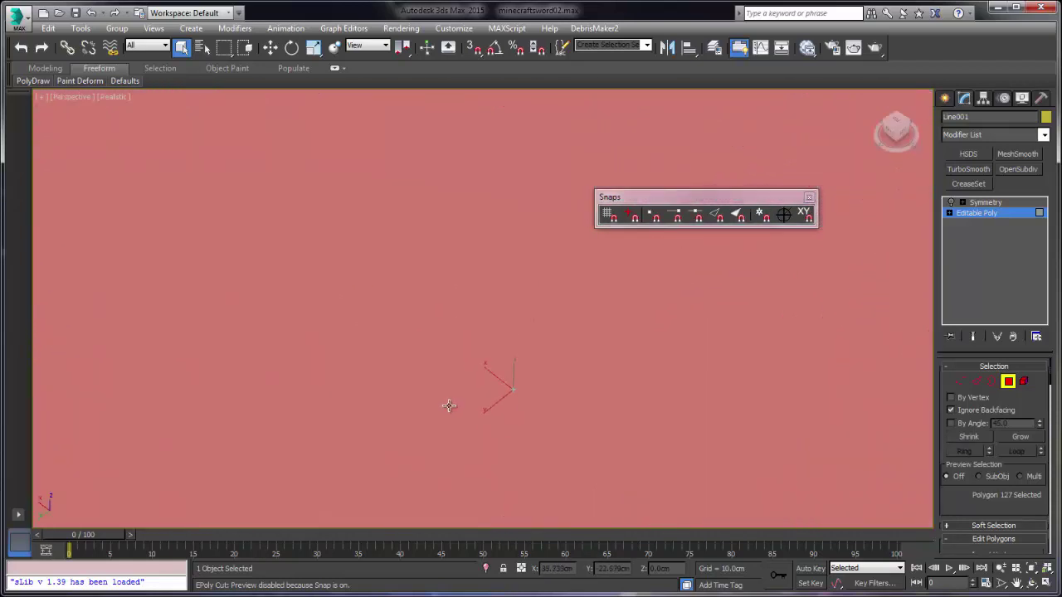
pyautogui.scroll(-3, 453, 408)
pyautogui.scroll(-4, 476, 409)
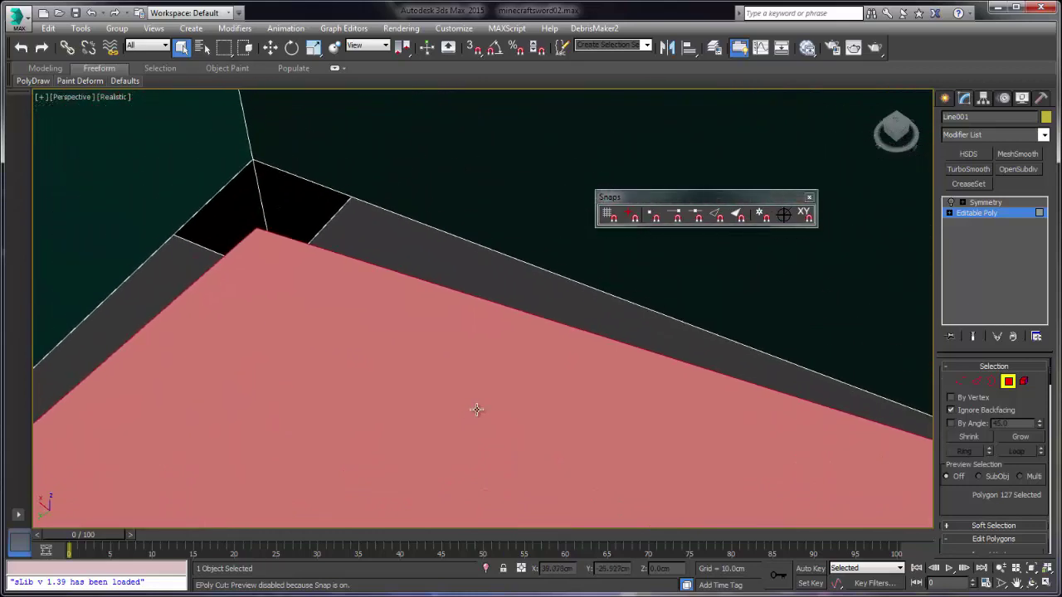
pyautogui.click(960, 381)
pyautogui.rightClick(355, 352)
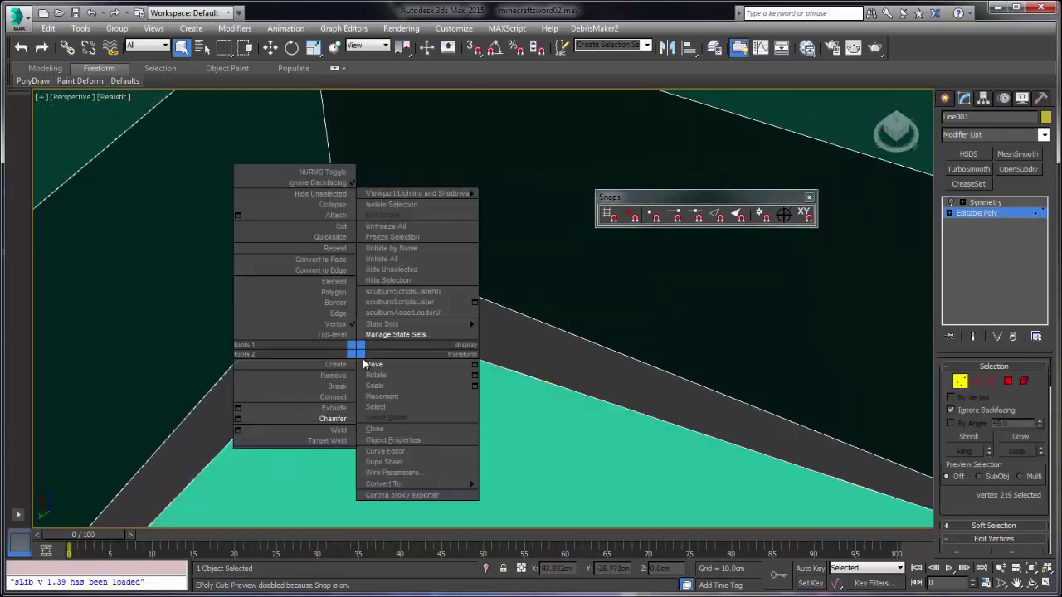
pyautogui.click(340, 440)
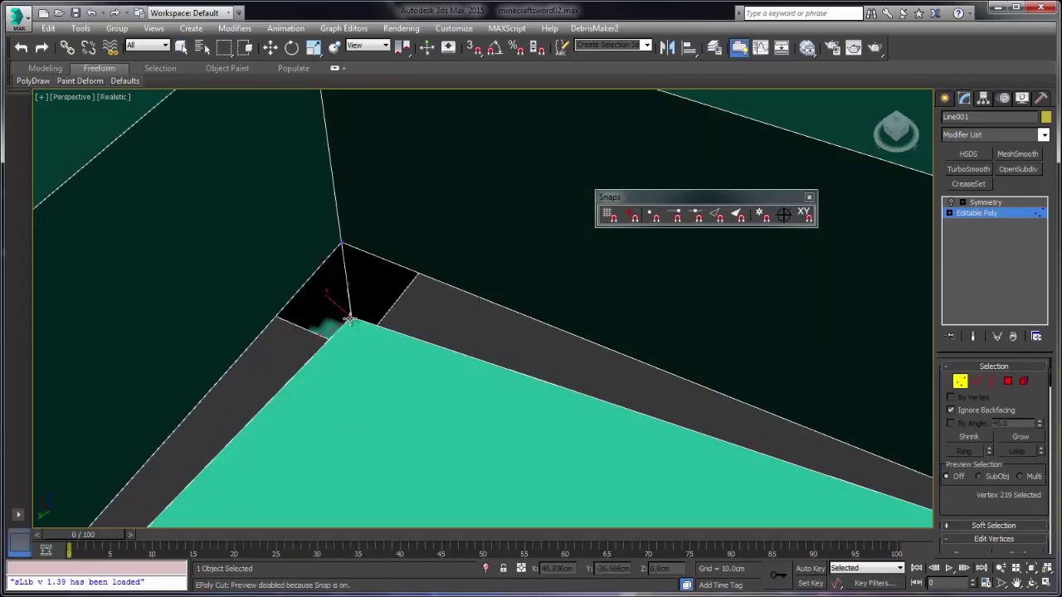
pyautogui.click(350, 318)
pyautogui.scroll(5, 341, 243)
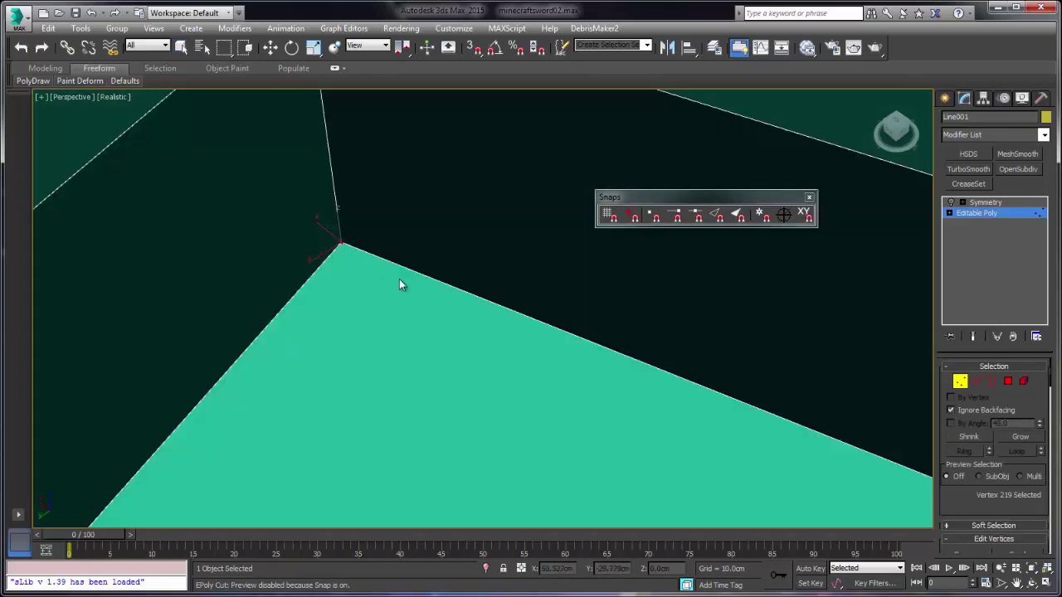
# Select the two overlapping vertices at the raised block's inner corner and collapse them into one.
pyautogui.rightClick(355, 264)
pyautogui.click(353, 263)
pyautogui.moveTo(354, 263); pyautogui.dragTo(352, 262, button='middle')
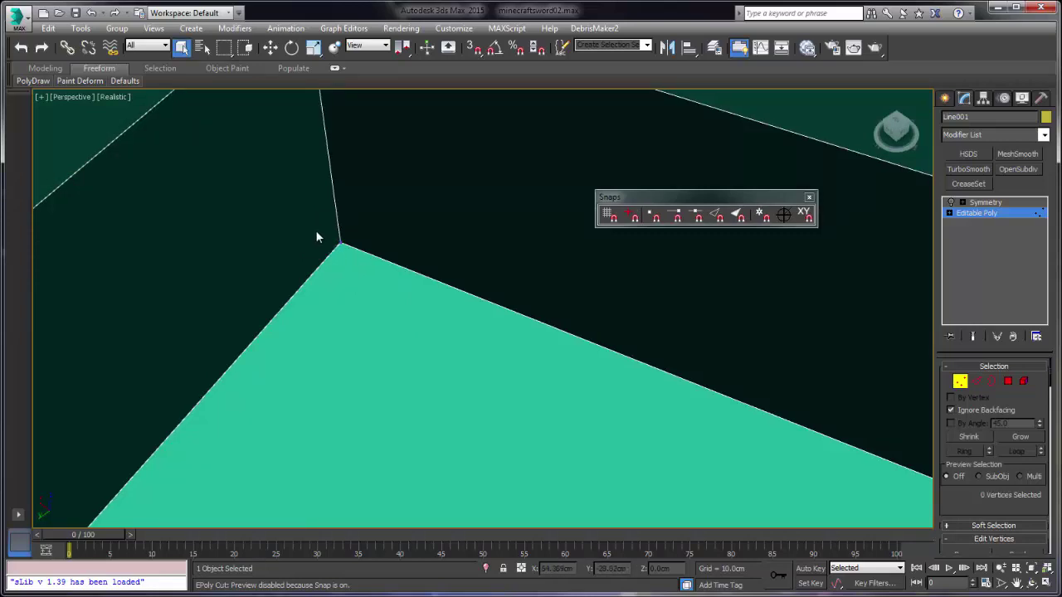
pyautogui.hotkey('ctrl', 'z')
pyautogui.click(322, 255)
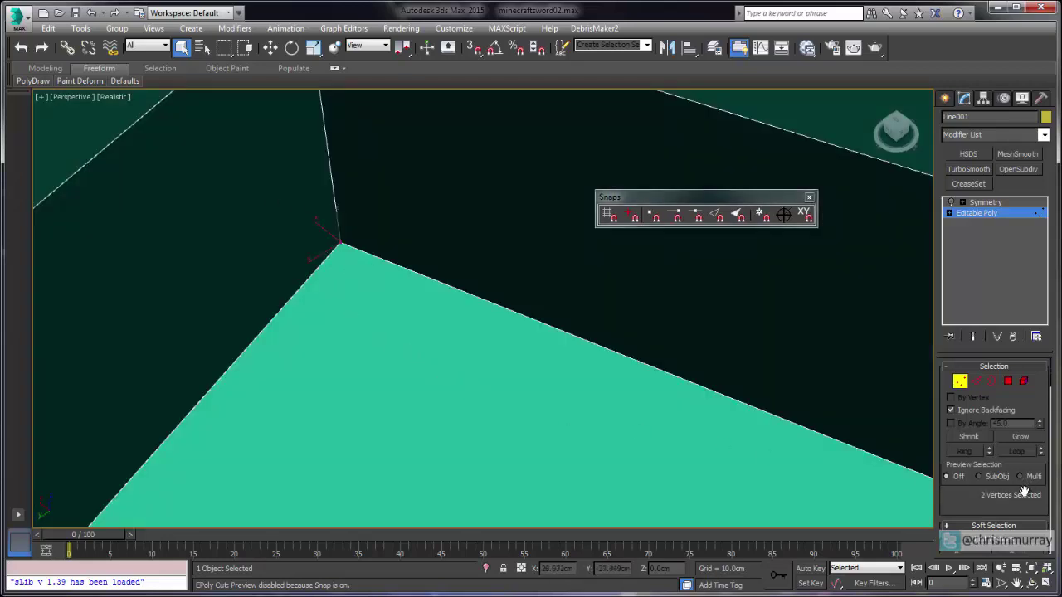
pyautogui.rightClick(375, 274)
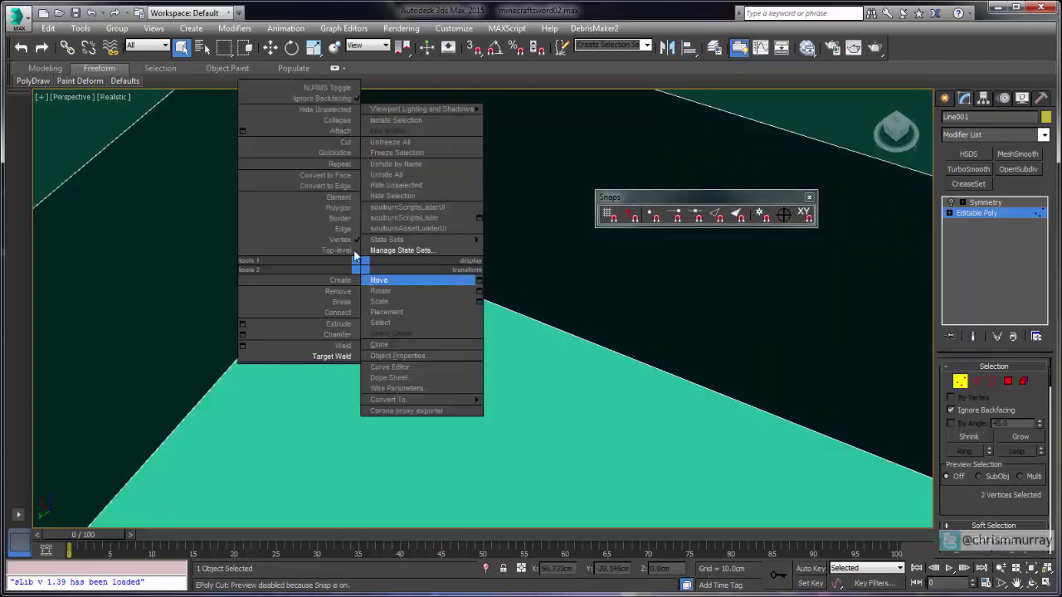
pyautogui.click(334, 126)
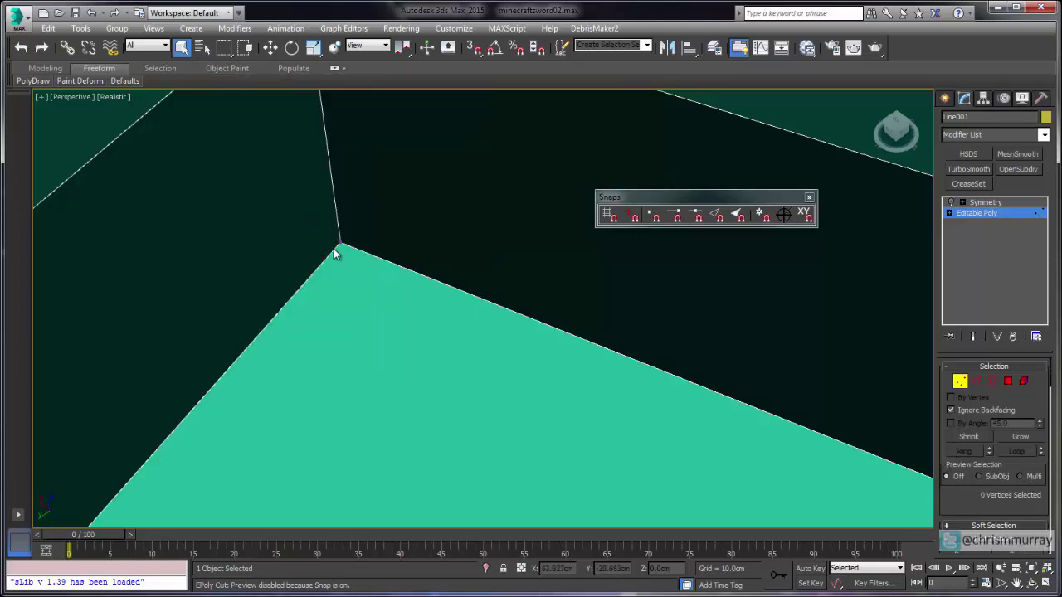
# Test the inner corner's connection by moving its merged vertex, and undo the move.
pyautogui.rightClick(373, 257)
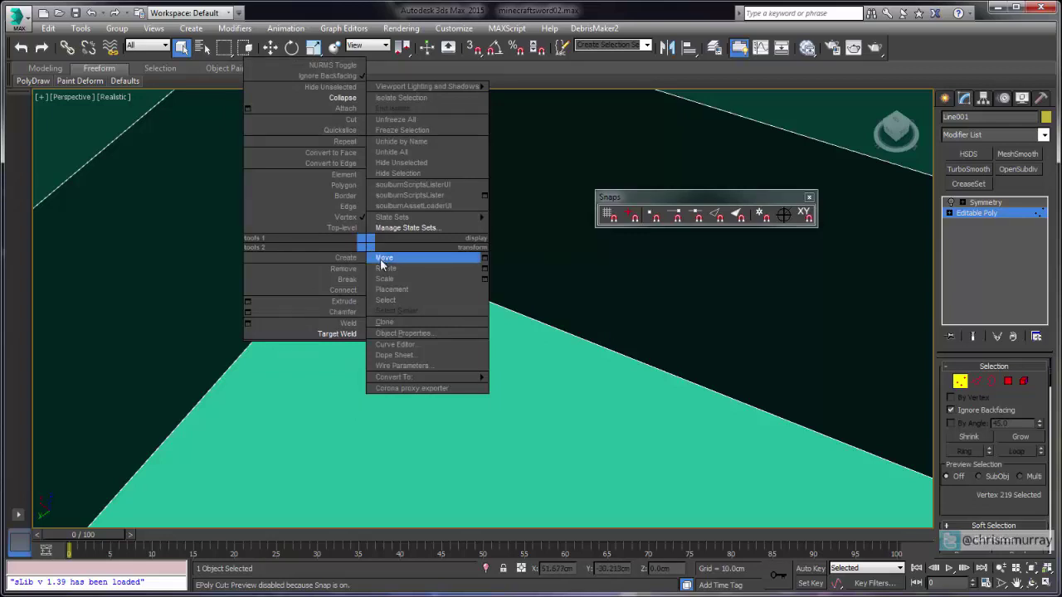
pyautogui.click(310, 251)
pyautogui.moveTo(322, 244); pyautogui.dragTo(410, 246)
pyautogui.hotkey('ctrl', 'z')
pyautogui.hotkey('ctrl', 'z')
pyautogui.keyDown('alt'); pyautogui.moveTo(412, 248); pyautogui.dragTo(412, 248, button='middle'); pyautogui.keyUp('alt')
pyautogui.scroll(-4, 412, 248)
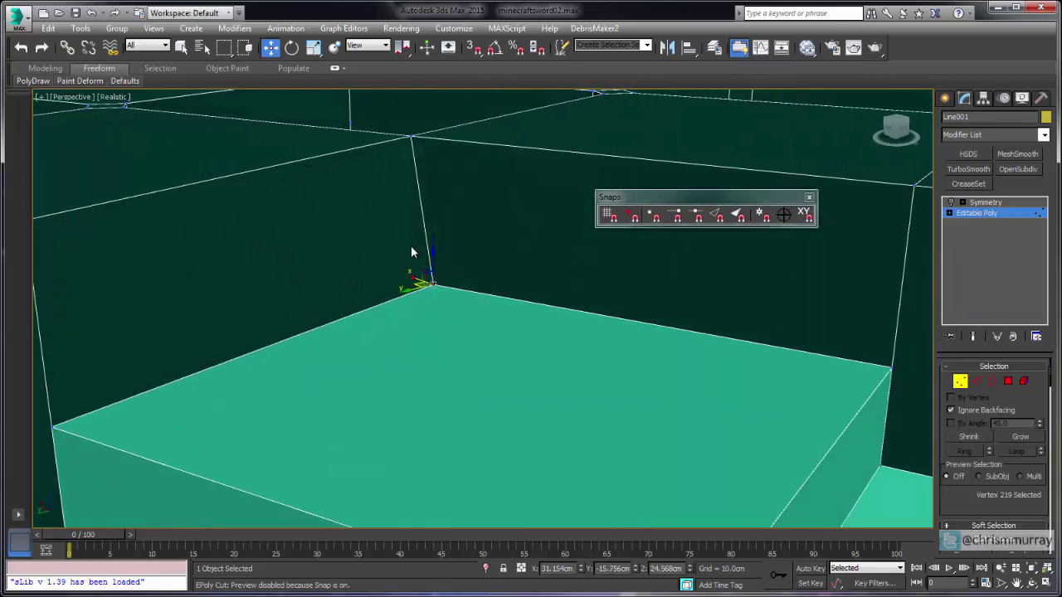
pyautogui.keyDown('alt'); pyautogui.moveTo(310, 252); pyautogui.dragTo(311, 251, button='middle'); pyautogui.keyUp('alt')
pyautogui.hotkey('ctrl', 'z')
pyautogui.scroll(-4, 309, 256)
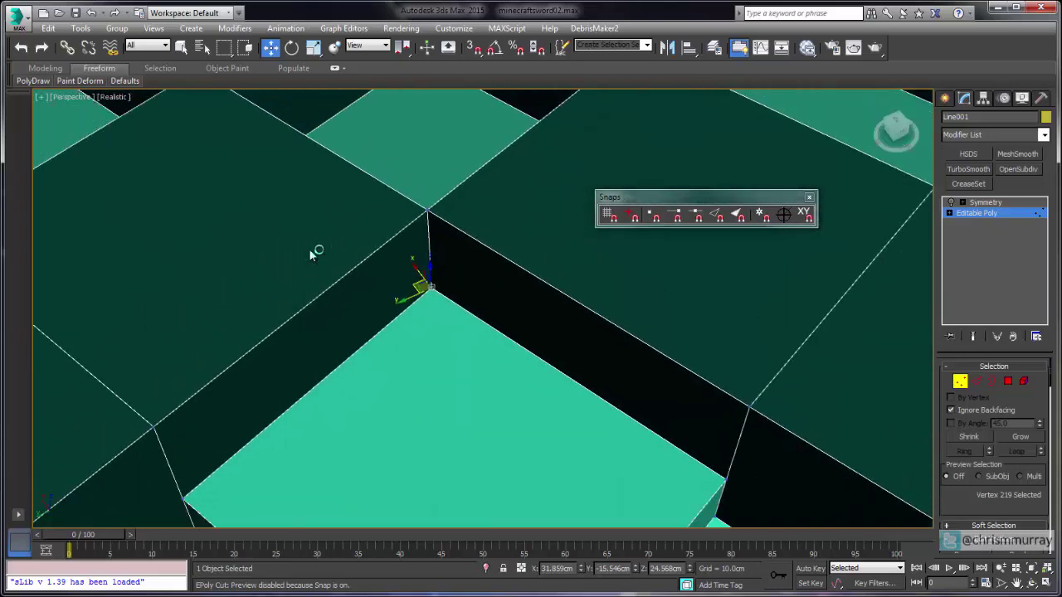
# Region-select only the overlapping vertices at one outer corner where the raised block meets the wall, and collapse them.
pyautogui.keyDown('alt'); pyautogui.moveTo(272, 470); pyautogui.dragTo(246, 373, button='middle'); pyautogui.keyUp('alt')
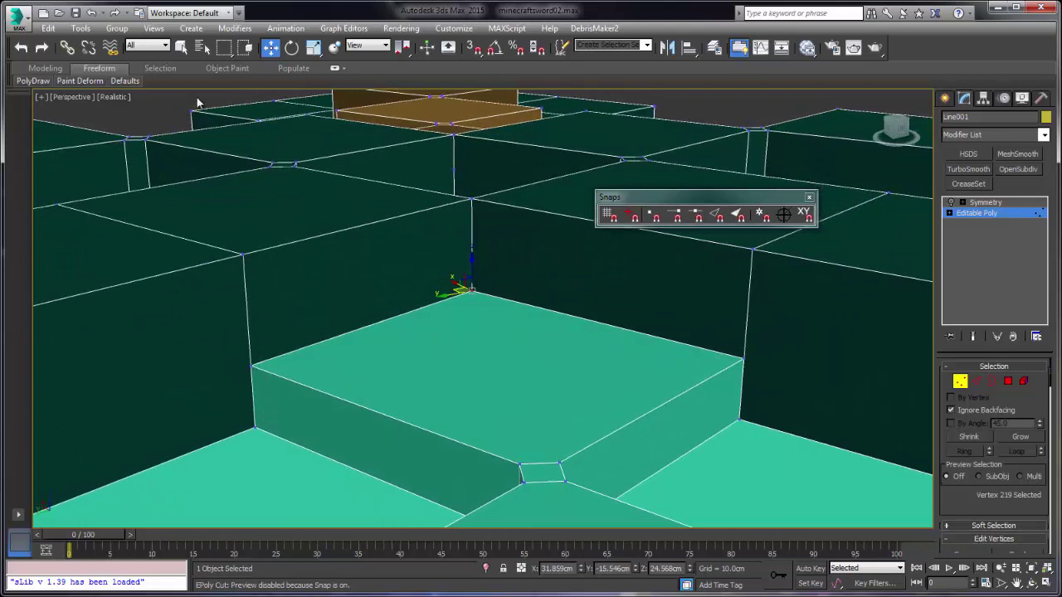
pyautogui.moveTo(222, 53); pyautogui.dragTo(223, 131)
pyautogui.click(182, 48)
pyautogui.moveTo(243, 376); pyautogui.dragTo(255, 365)
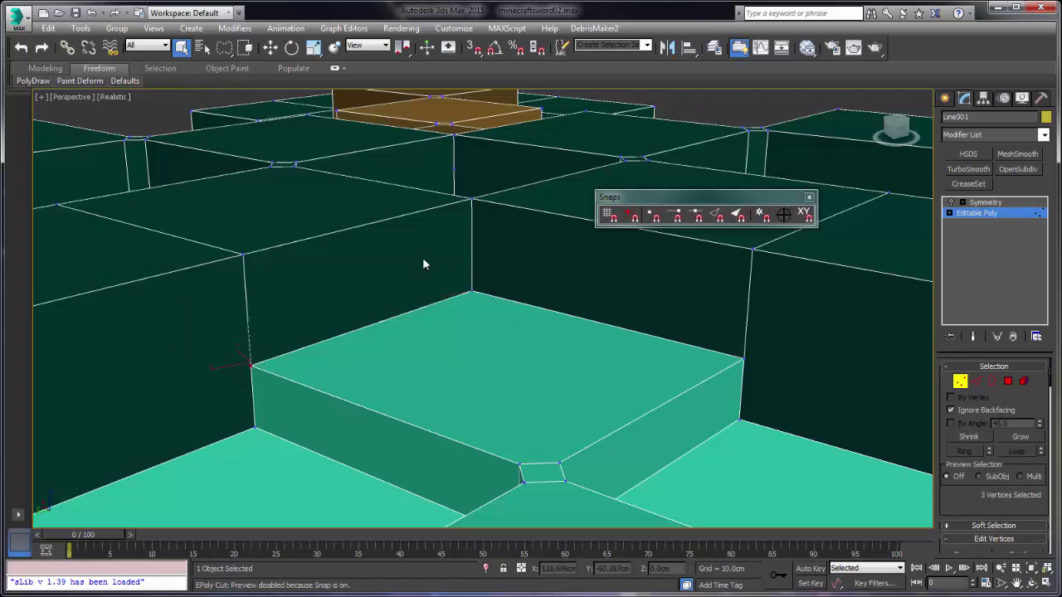
pyautogui.keyDown('alt'); pyautogui.moveTo(422, 264); pyautogui.dragTo(309, 333, button='middle'); pyautogui.keyUp('alt')
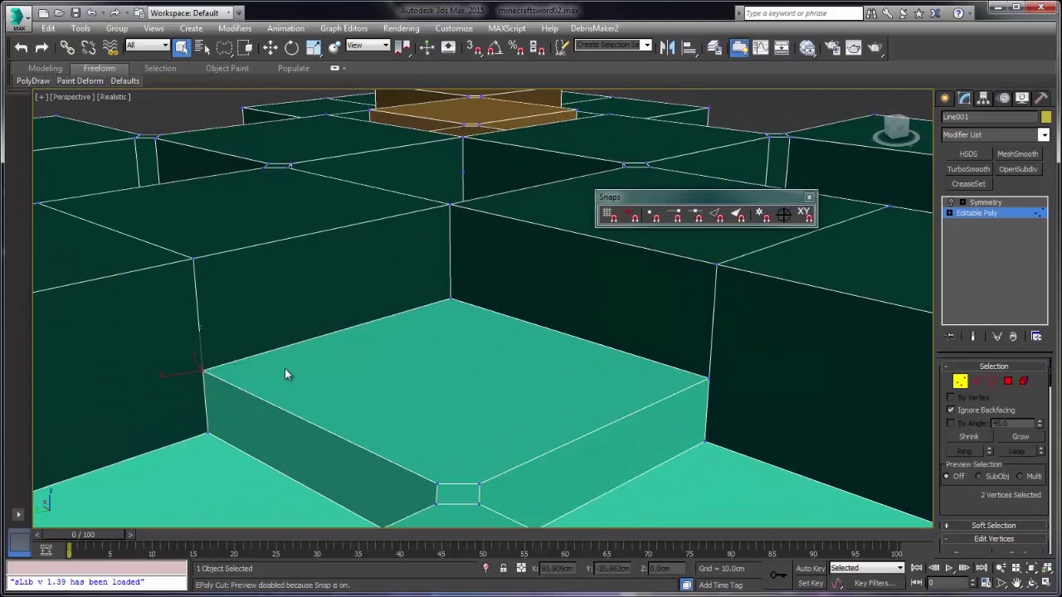
pyautogui.keyDown('alt'); pyautogui.moveTo(624, 400); pyautogui.dragTo(551, 380, button='middle'); pyautogui.keyUp('alt')
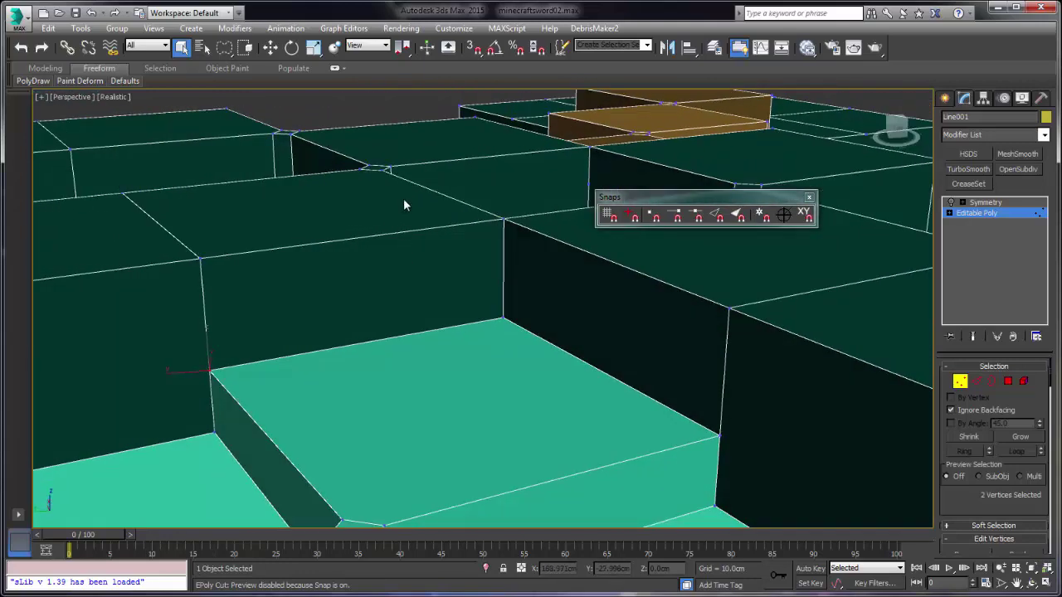
pyautogui.rightClick(238, 355)
pyautogui.click(224, 206)
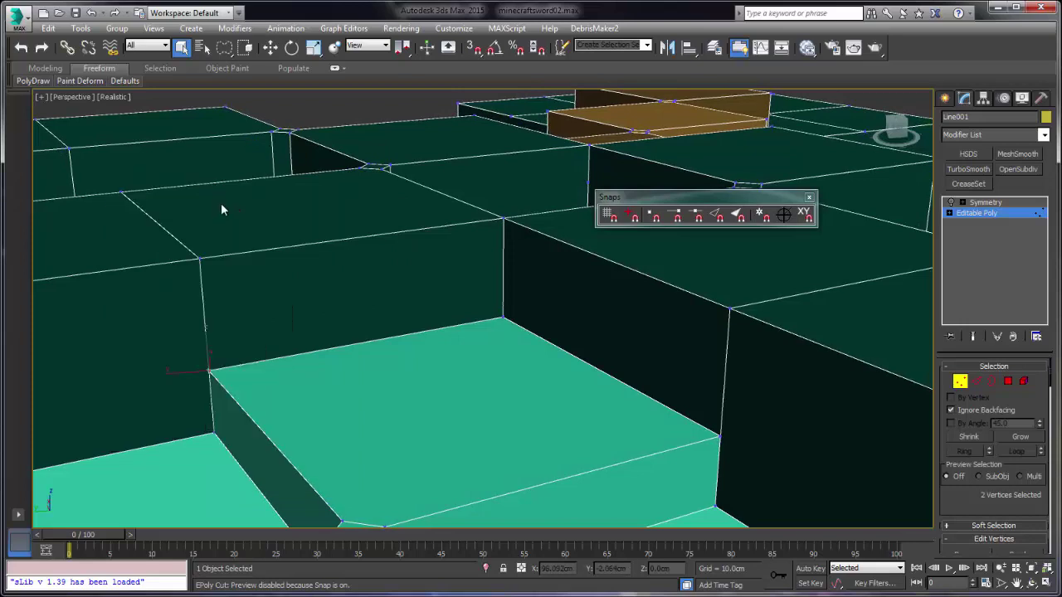
# Collapse the overlapping vertices at the raised block's opposite outer corner, where it meets the other wall.
pyautogui.click(716, 435)
pyautogui.rightClick(725, 449)
pyautogui.click(704, 299)
pyautogui.keyDown('alt'); pyautogui.moveTo(602, 431); pyautogui.dragTo(518, 376, button='middle'); pyautogui.keyUp('alt')
pyautogui.scroll(-2, 594, 310)
pyautogui.keyDown('alt'); pyautogui.moveTo(597, 308); pyautogui.dragTo(511, 383, button='middle'); pyautogui.keyUp('alt')
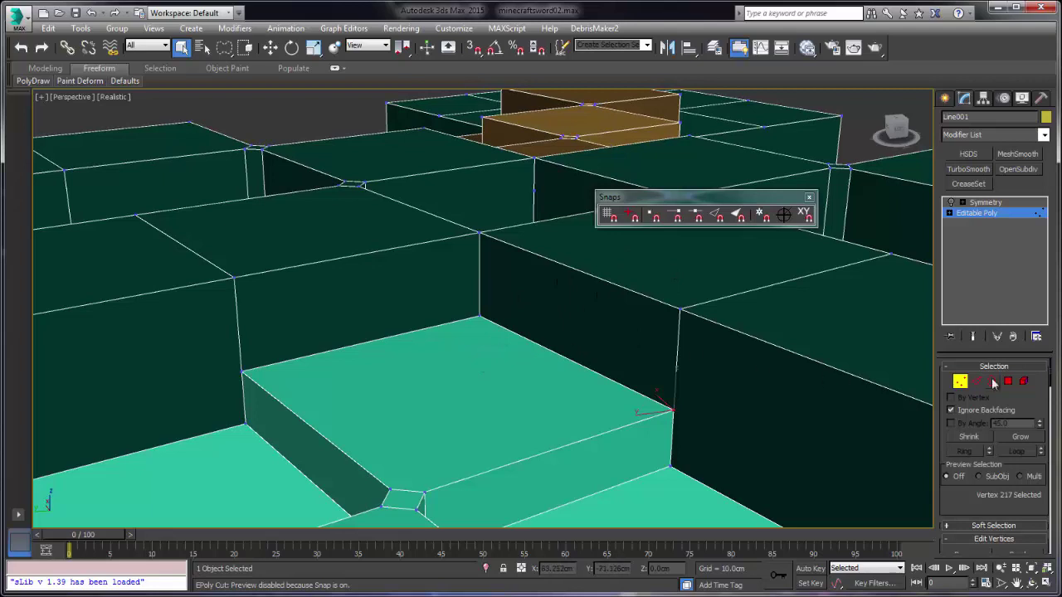
# Dock the floating Snaps toolbar at the end of the main toolbar.
pyautogui.moveTo(753, 199); pyautogui.dragTo(946, 73)
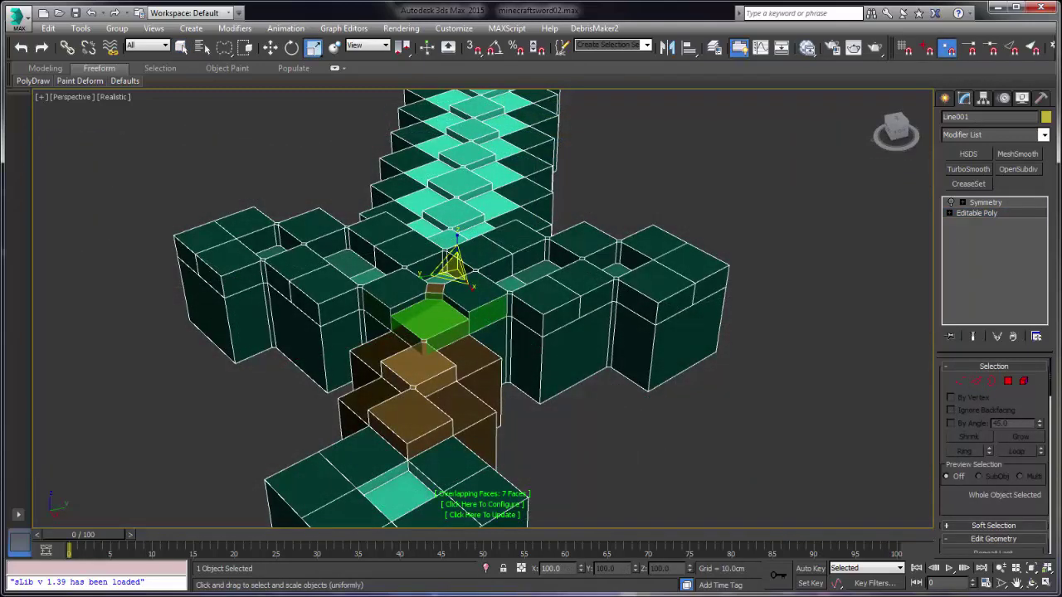
# Select the faces found by the xView Overlapping Faces check around the guard's raised block as polygons and delete them.
pyautogui.keyDown('alt'); pyautogui.moveTo(464, 332); pyautogui.dragTo(531, 328, button='middle'); pyautogui.keyUp('alt')
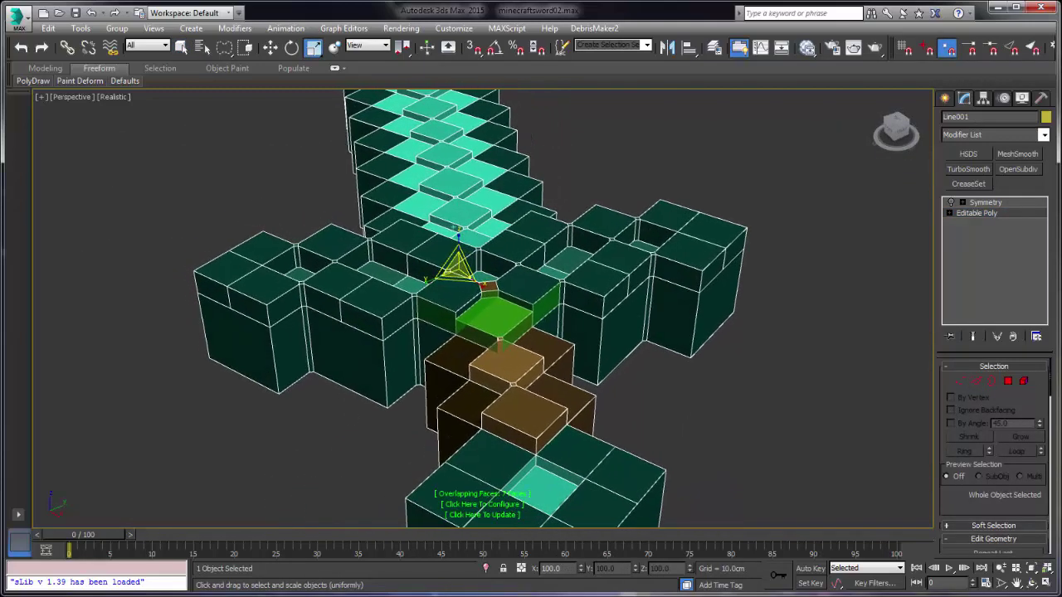
pyautogui.scroll(5, 482, 309)
pyautogui.scroll(1, 483, 308)
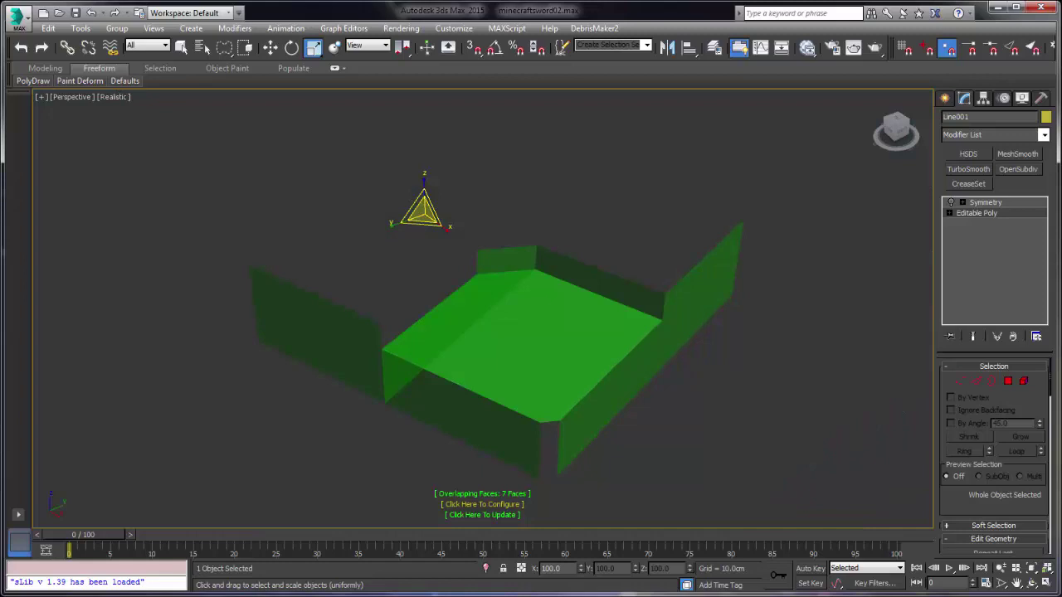
pyautogui.click(485, 505)
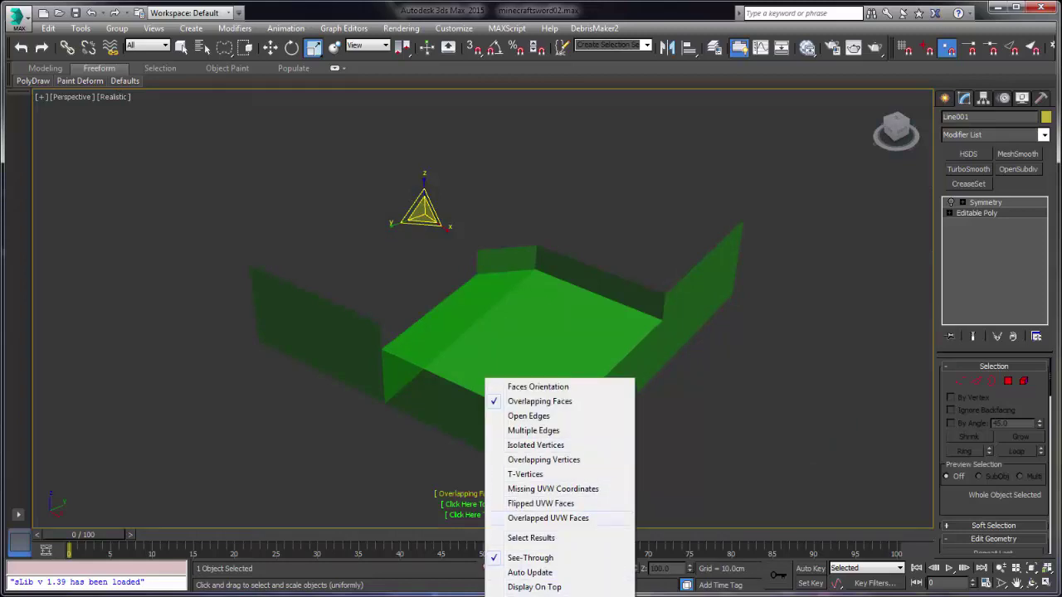
pyautogui.click(531, 538)
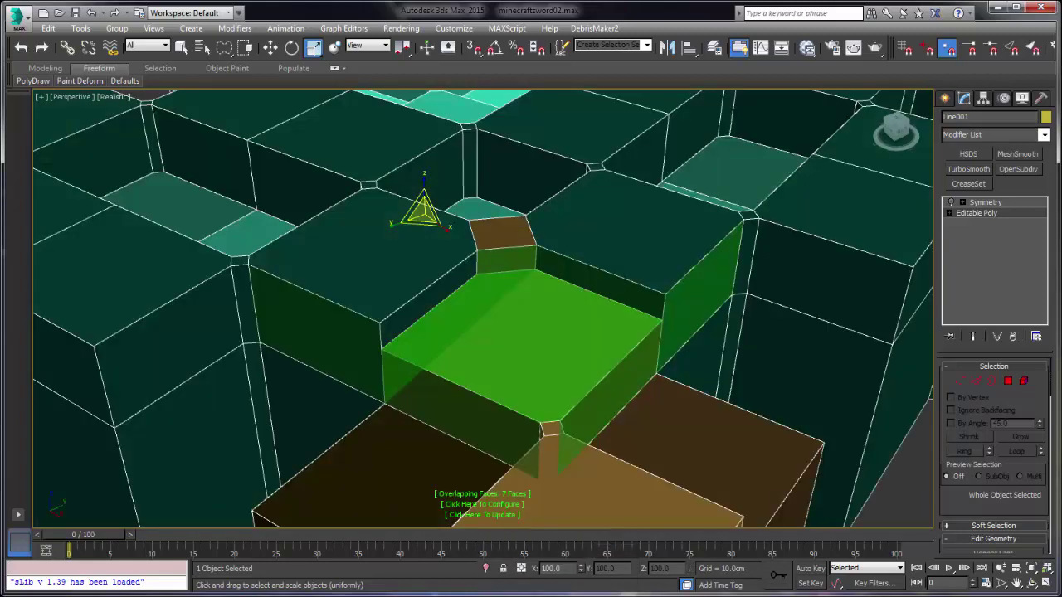
pyautogui.click(1009, 382)
pyautogui.keyDown('alt'); pyautogui.moveTo(539, 357); pyautogui.dragTo(484, 359, button='middle'); pyautogui.keyUp('alt')
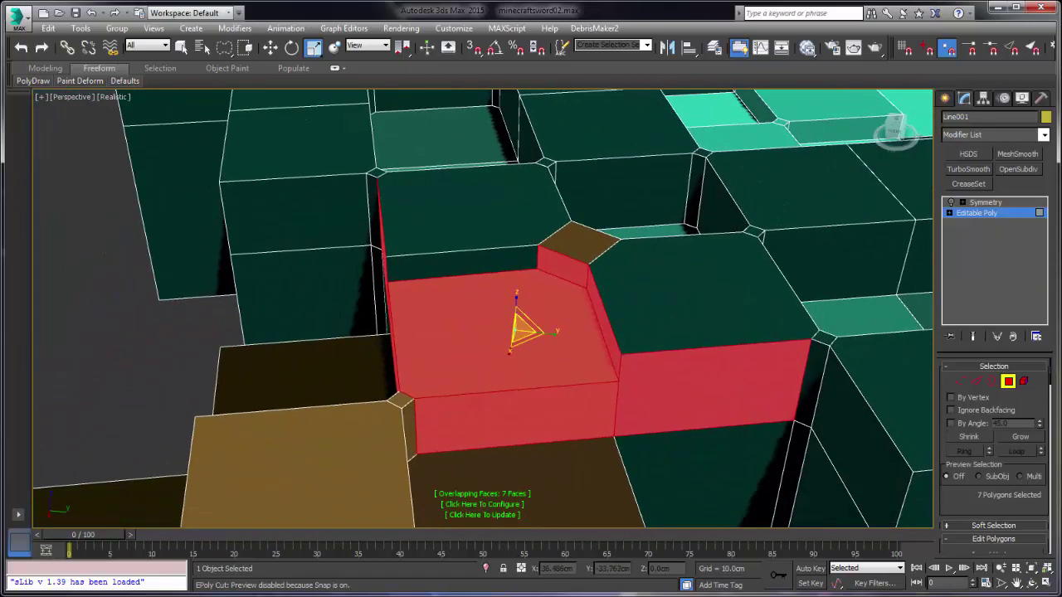
pyautogui.keyDown('alt'); pyautogui.moveTo(452, 166); pyautogui.dragTo(510, 163, button='middle'); pyautogui.keyUp('alt')
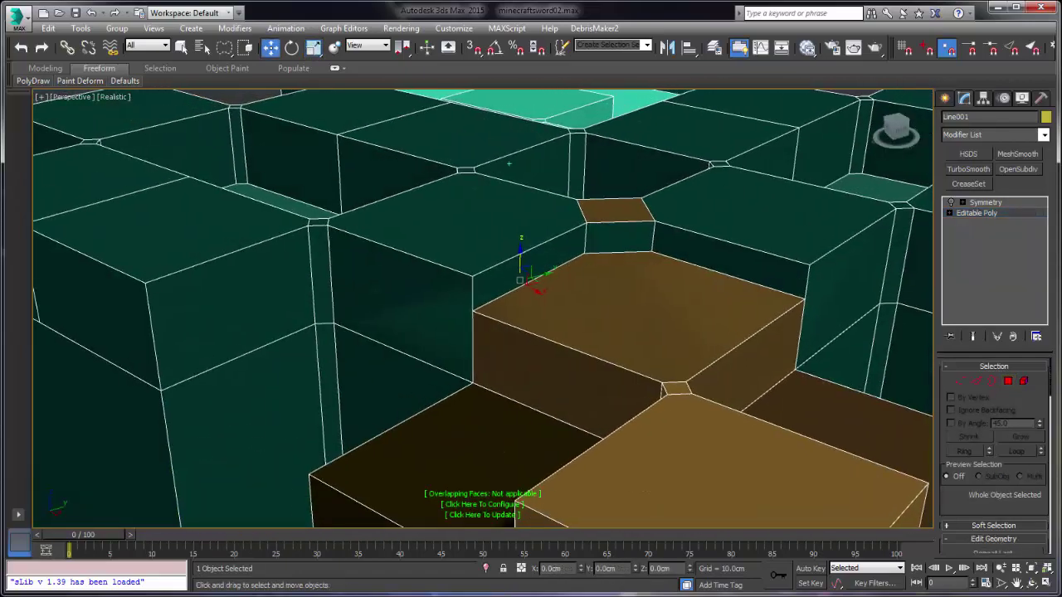
pyautogui.scroll(-3, 509, 163)
pyautogui.moveTo(521, 286); pyautogui.dragTo(423, 286, button='middle')
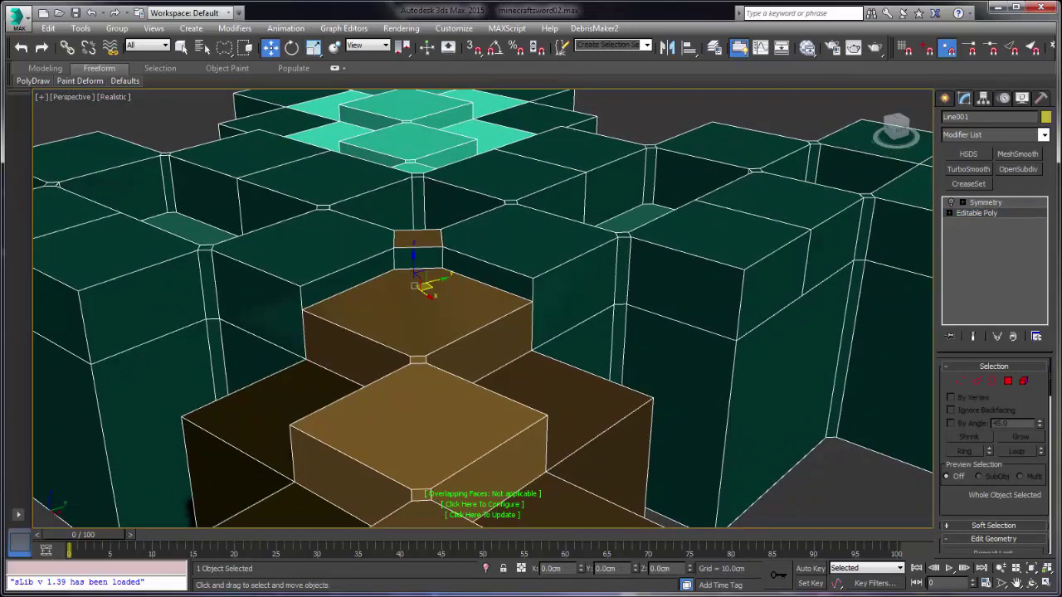
# Switch the xView Overlapping Faces check off and on again, and update it to recheck the sword.
pyautogui.click(41, 98)
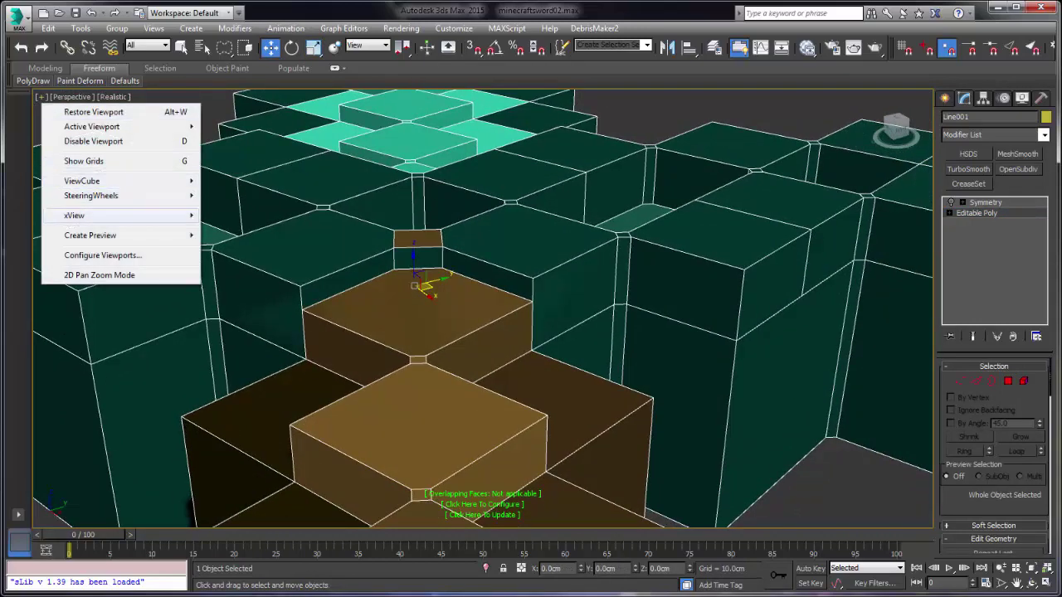
pyautogui.moveTo(108, 215)
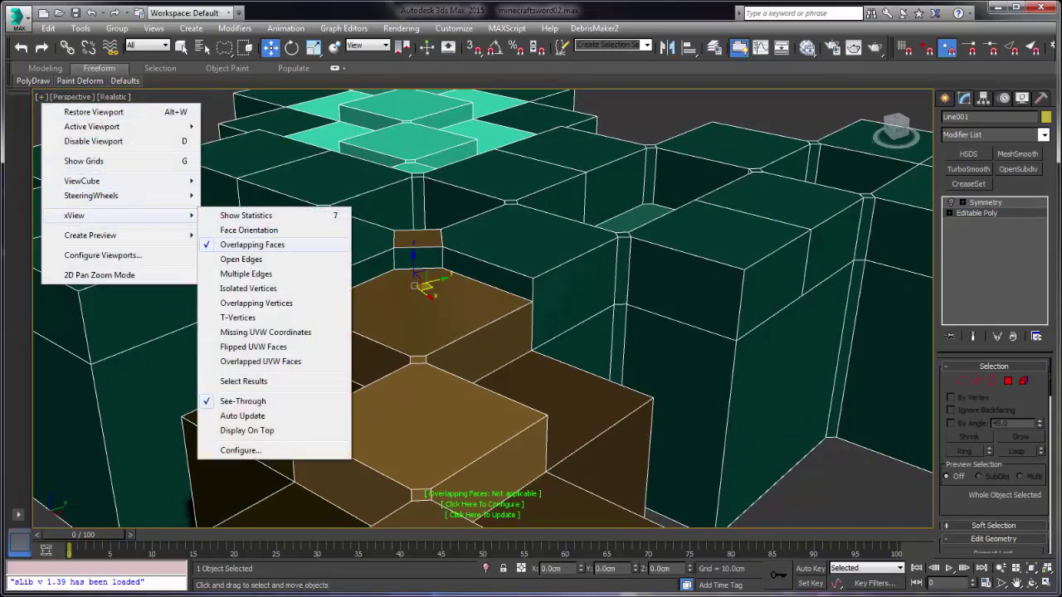
pyautogui.click(252, 244)
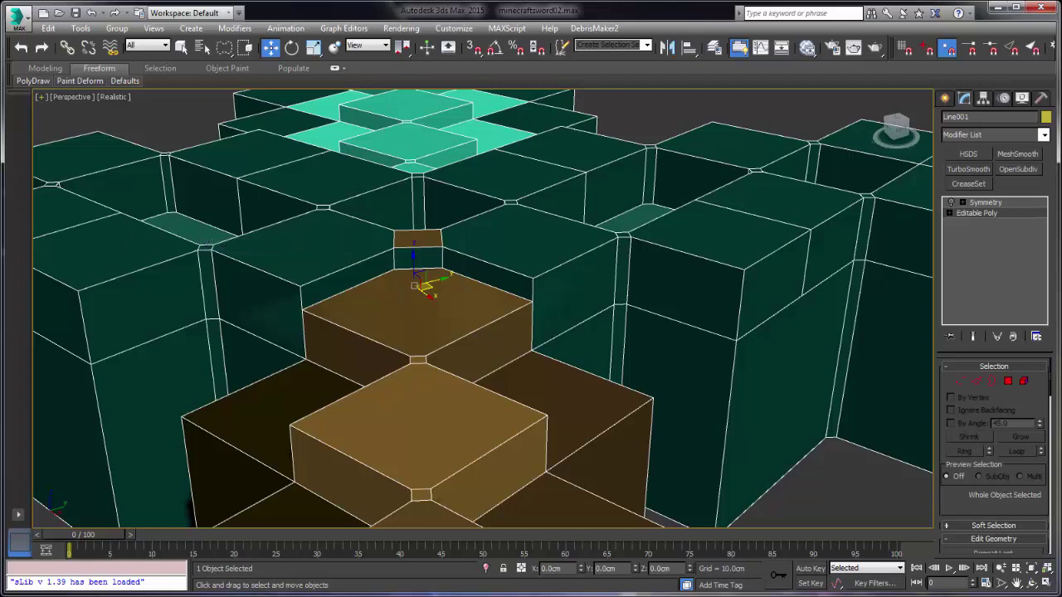
pyautogui.click(42, 98)
pyautogui.moveTo(74, 214)
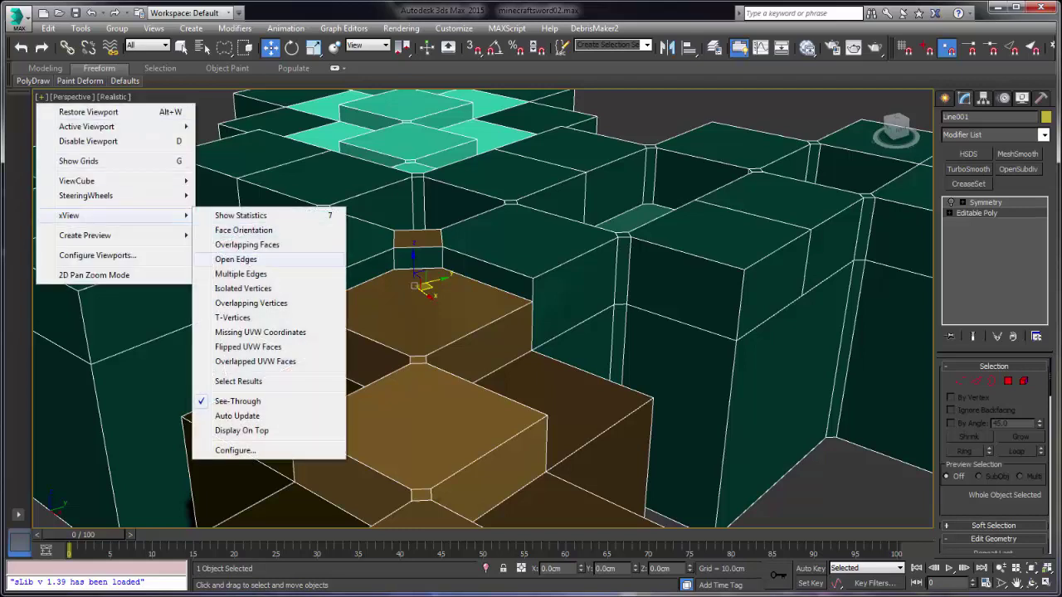
pyautogui.click(248, 245)
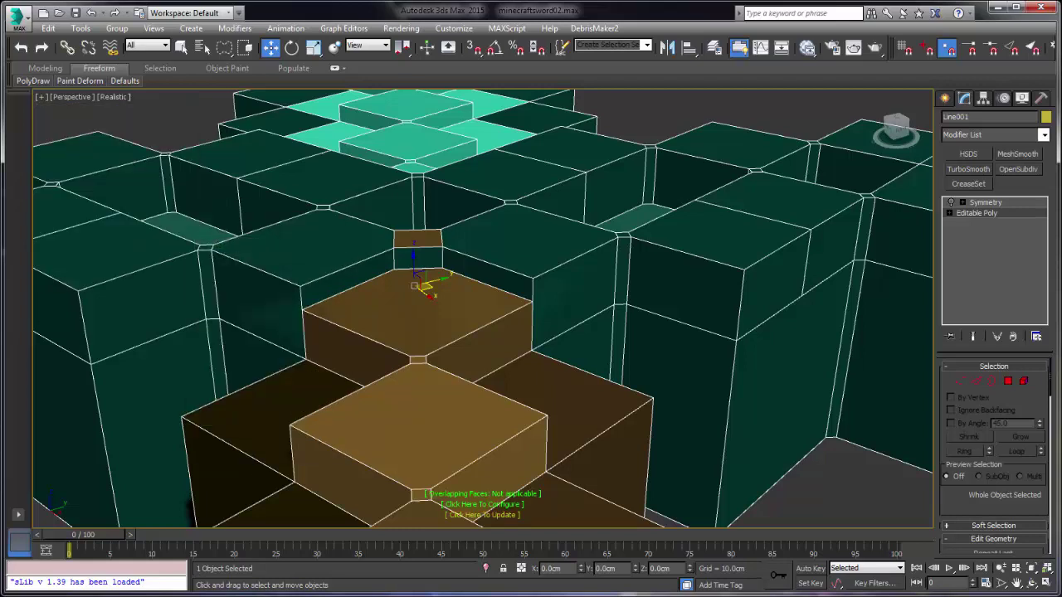
pyautogui.click(483, 515)
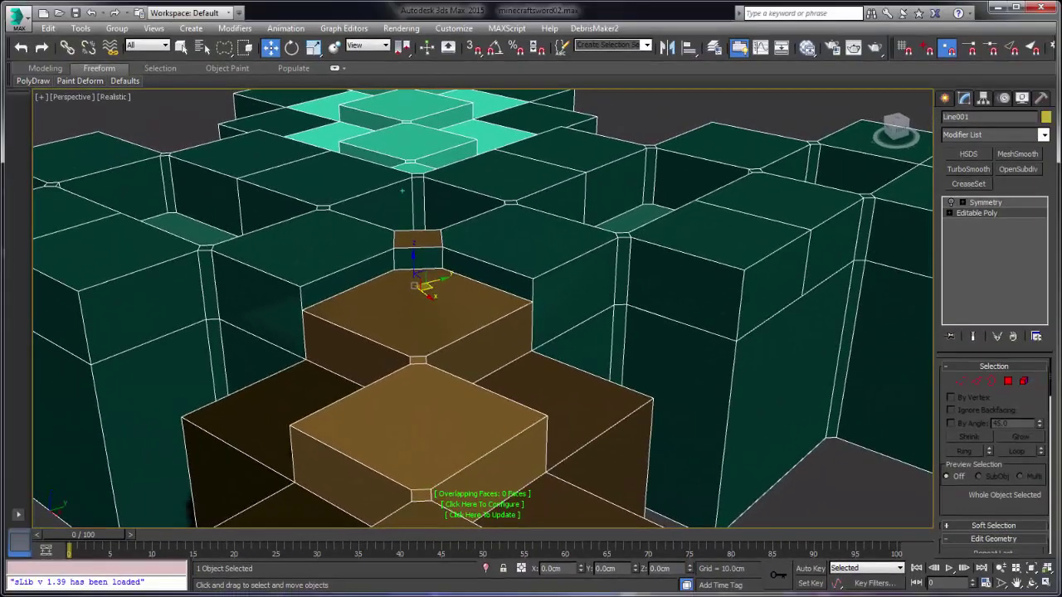
# Turn the Symmetry modifier on so the sword is mirrored along the Z axis.
pyautogui.keyDown('alt'); pyautogui.moveTo(506, 218); pyautogui.dragTo(267, 248, button='middle'); pyautogui.keyUp('alt')
pyautogui.scroll(-3, 404, 191)
pyautogui.scroll(-3, 435, 232)
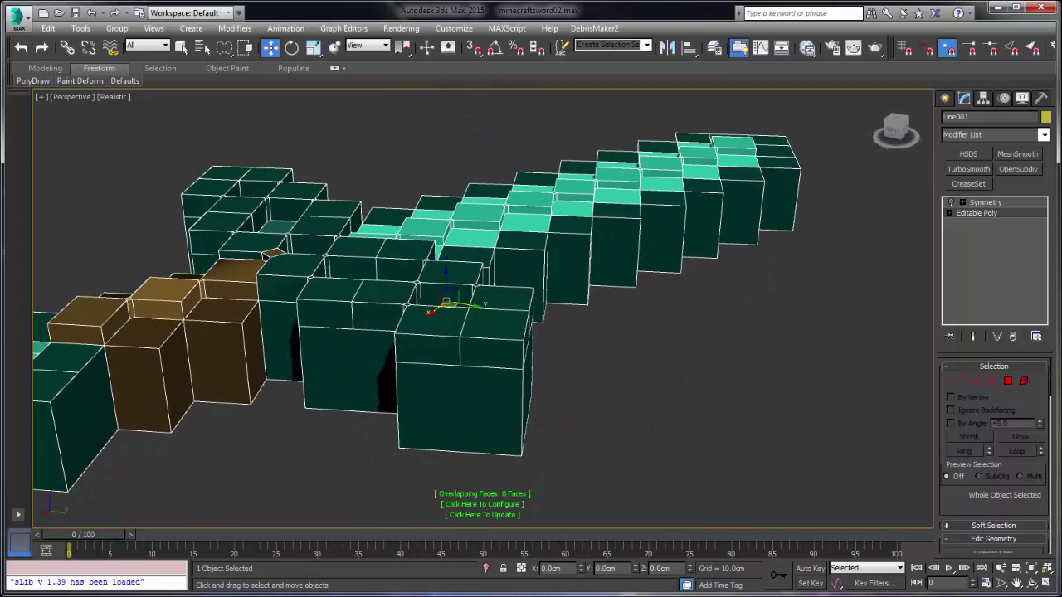
pyautogui.keyDown('alt'); pyautogui.moveTo(445, 303); pyautogui.dragTo(498, 342, button='middle'); pyautogui.keyUp('alt')
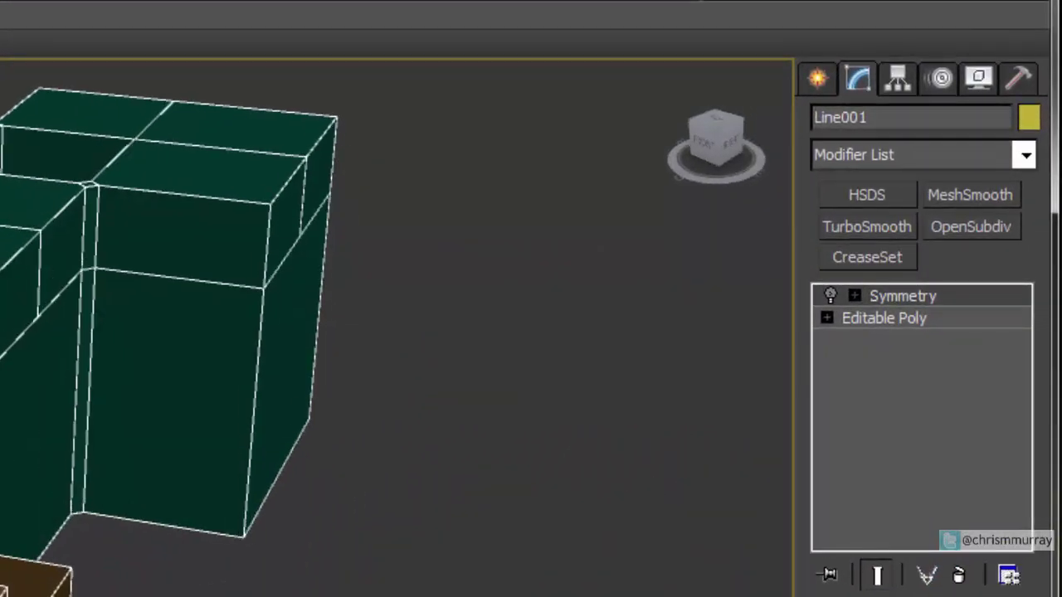
pyautogui.keyDown('alt'); pyautogui.moveTo(4, 414); pyautogui.dragTo(75, 402, button='middle'); pyautogui.keyUp('alt')
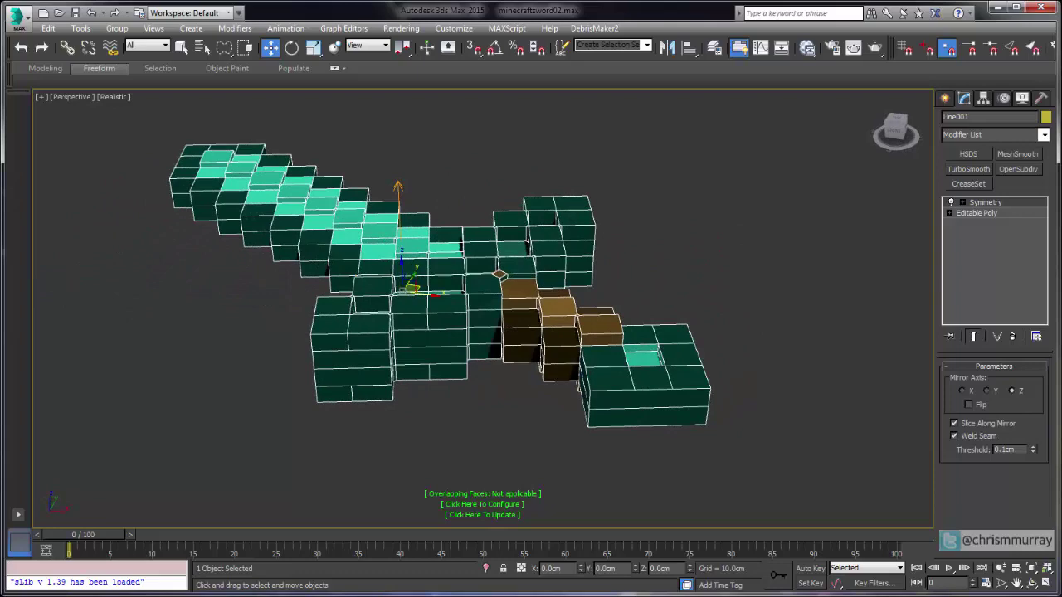
pyautogui.keyDown('alt'); pyautogui.moveTo(74, 402); pyautogui.dragTo(74, 402, button='middle'); pyautogui.keyUp('alt')
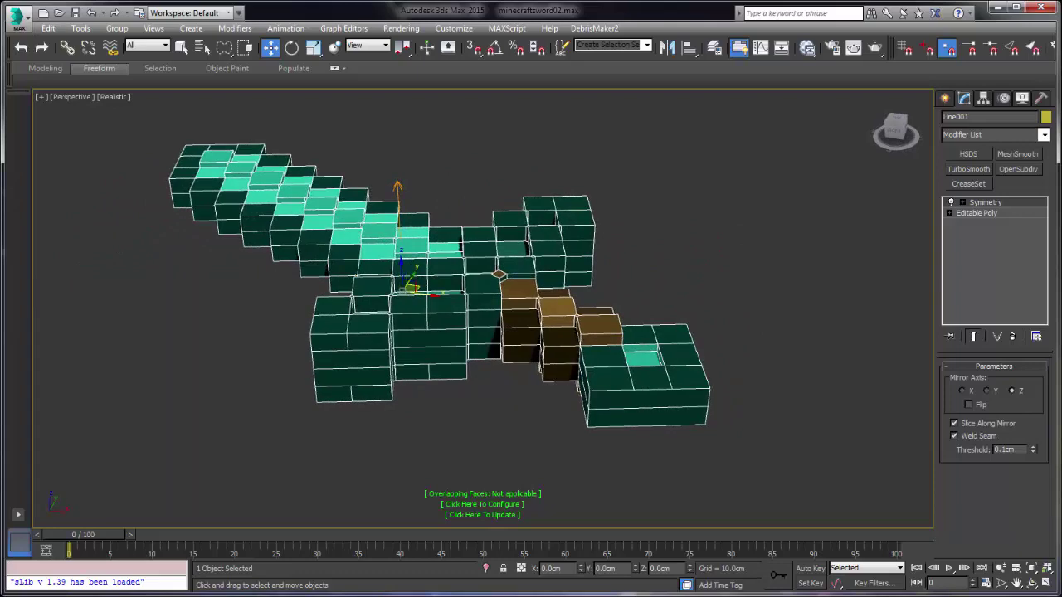
# Save the scene as an incremented copy named minecraftsword03.max.
pyautogui.click(18, 18)
pyautogui.click(53, 164)
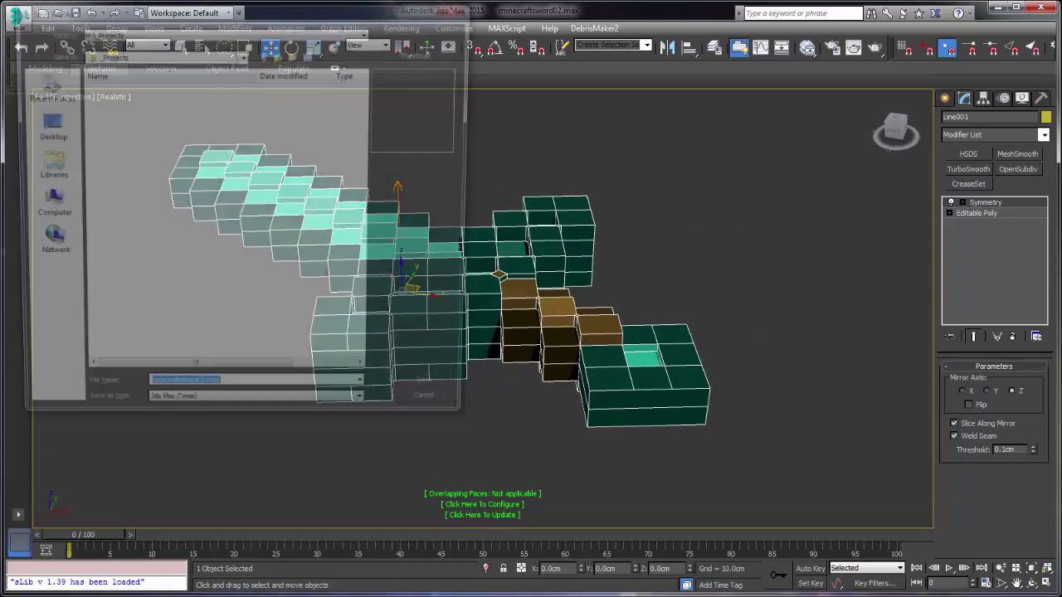
pyautogui.click(402, 397)
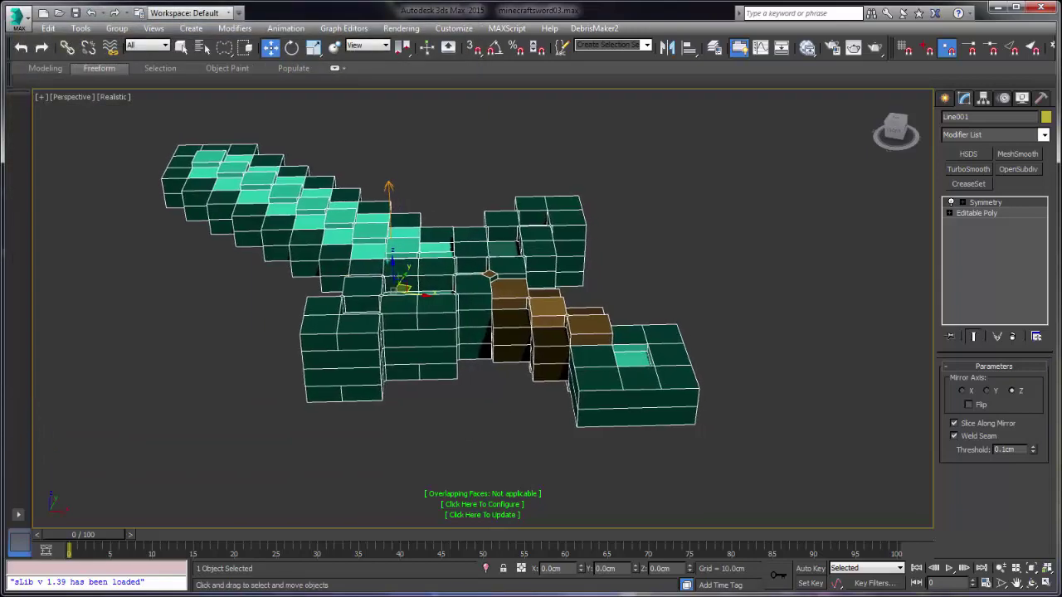
# Collapse the sword's entire modifier stack, accepting the removal of its modifiers.
pyautogui.rightClick(992, 215)
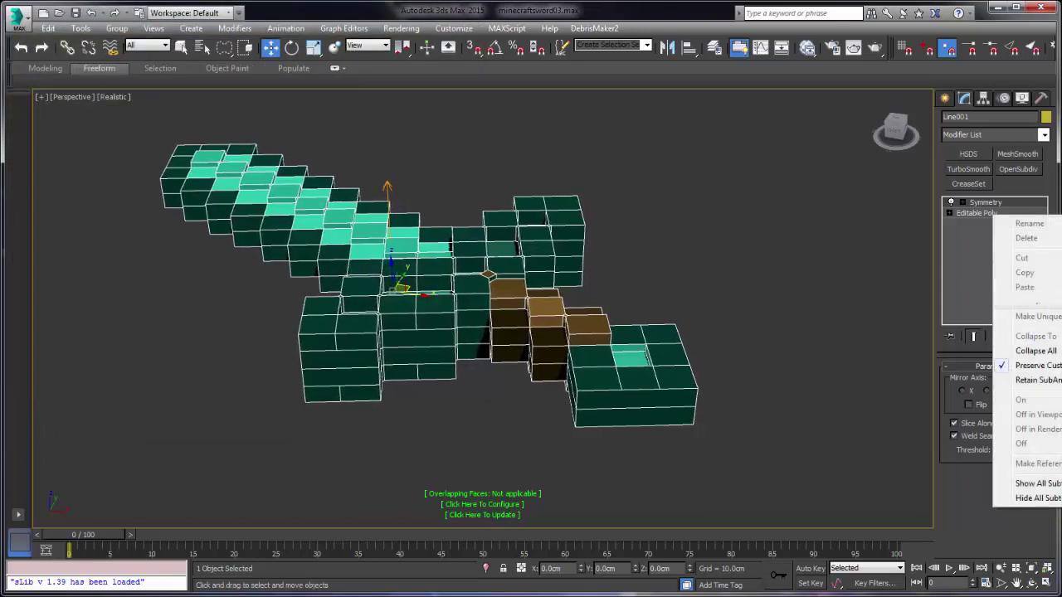
pyautogui.click(1035, 350)
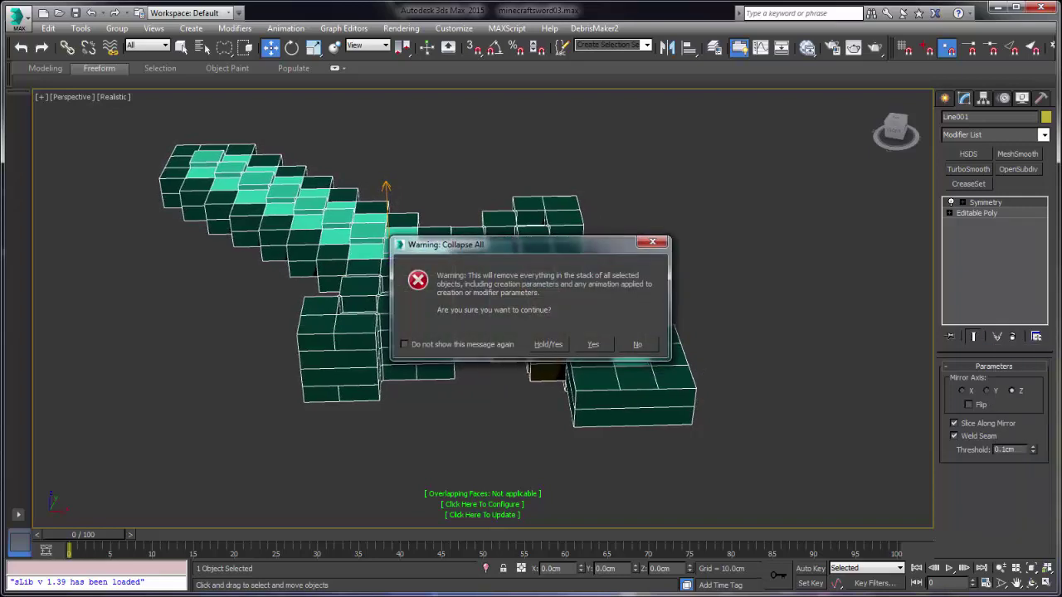
pyautogui.click(593, 344)
# Look through the list of modifiers available for the collapsed sword.
pyautogui.click(995, 134)
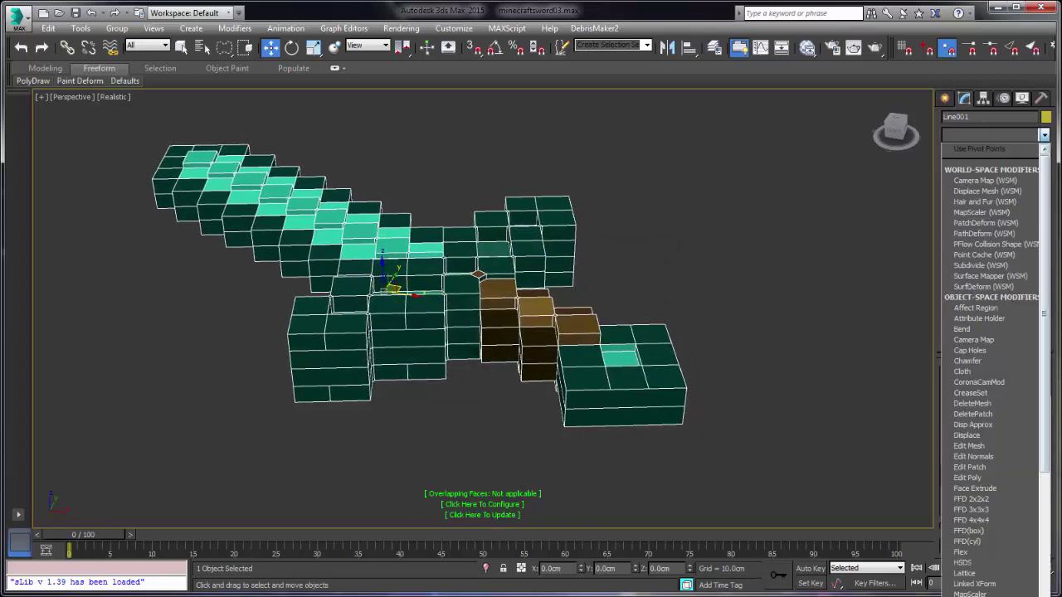
pyautogui.moveTo(1044, 315); pyautogui.dragTo(1044, 563)
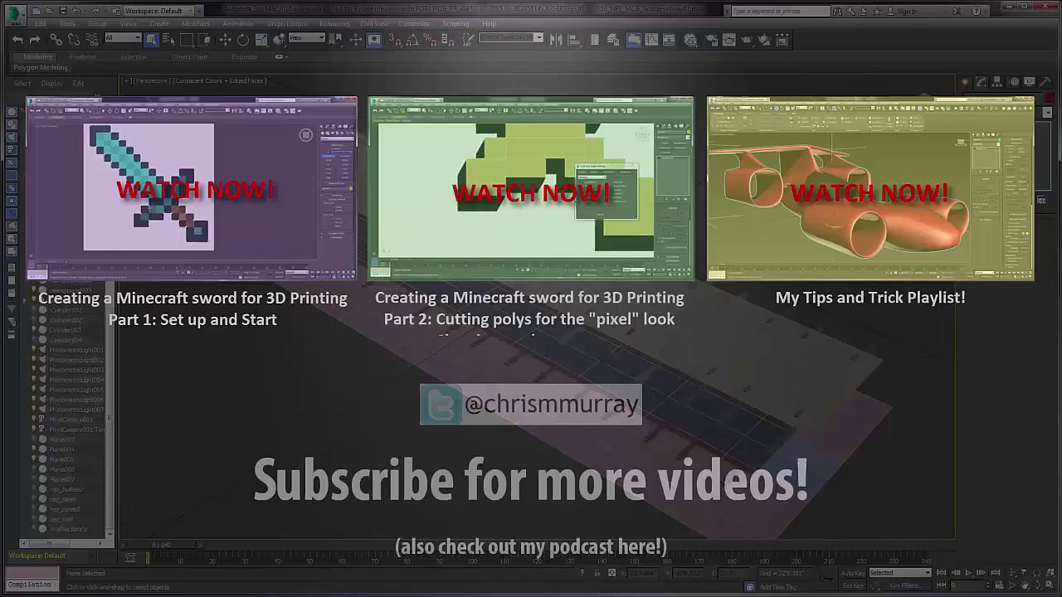